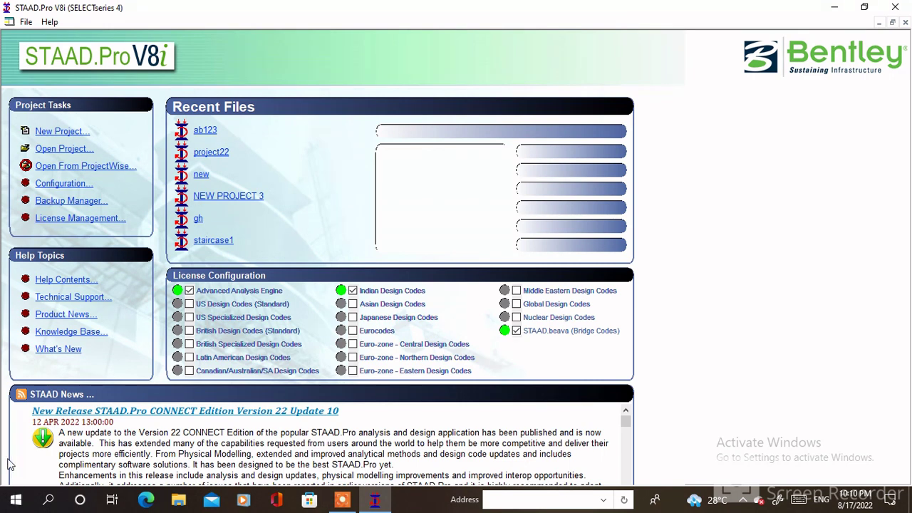
# Create a new Space structure project named ab45 with meter and kilonewton units.
pyautogui.click(80, 134)
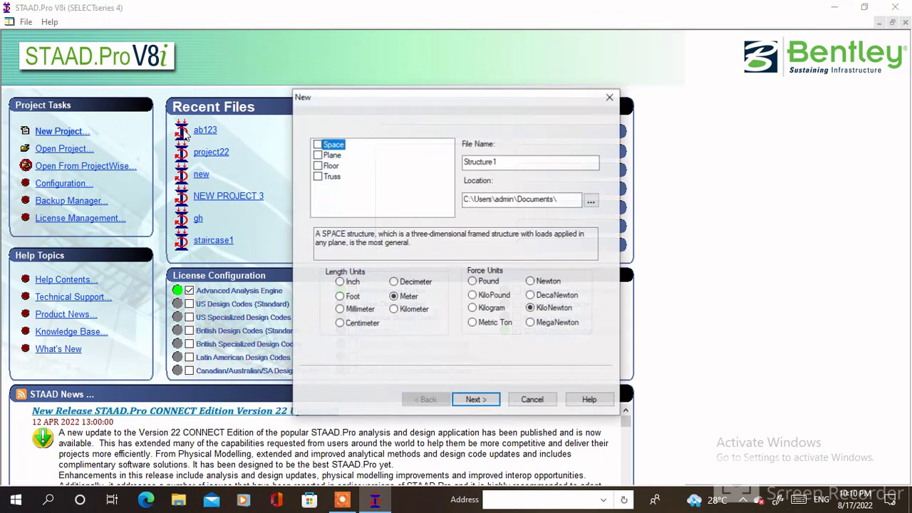
pyautogui.doubleClick(524, 167)
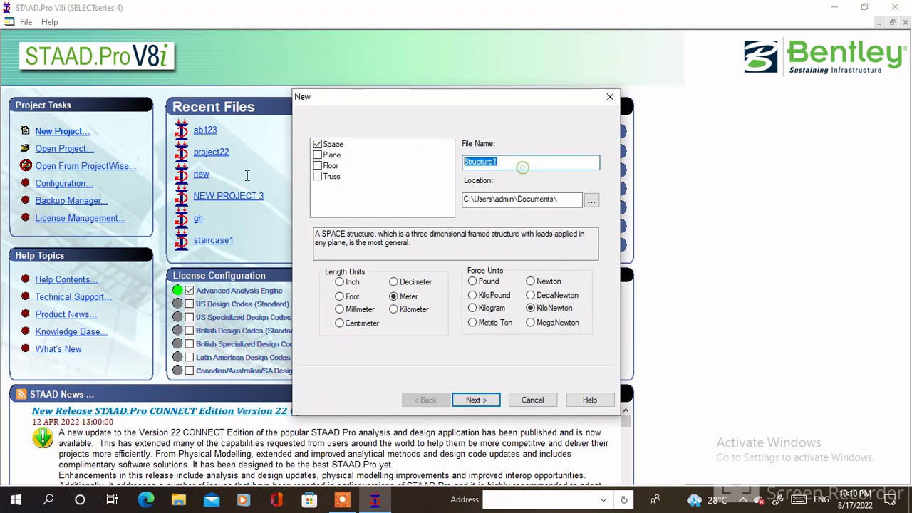
pyautogui.write('ab45')
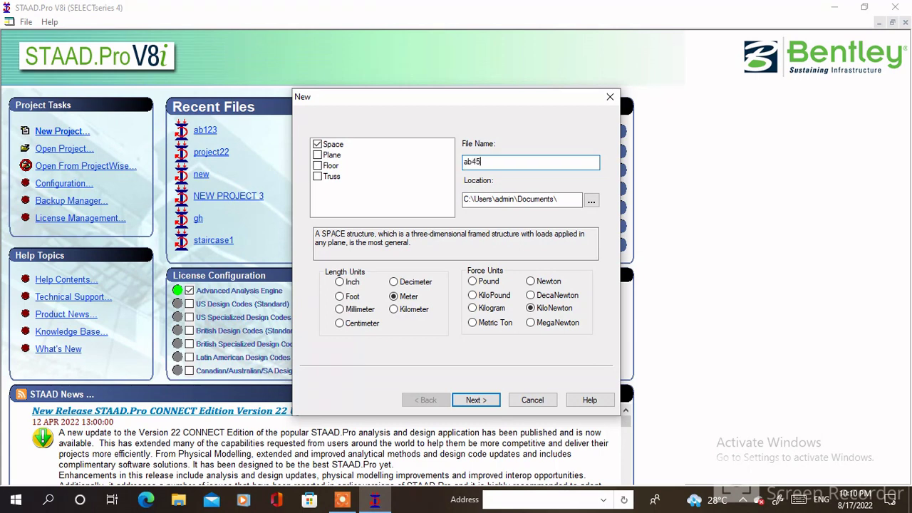
pyautogui.click(476, 399)
pyautogui.click(476, 400)
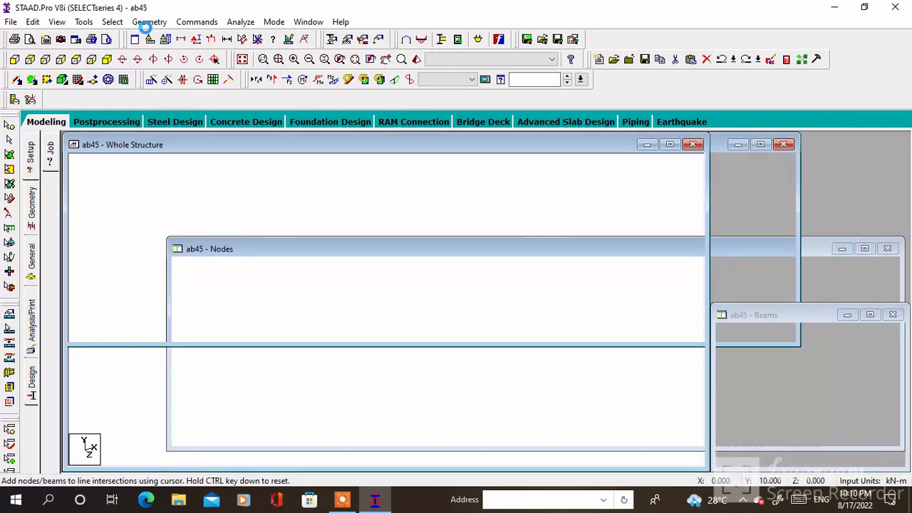
# Run the Structure Wizard and start a Bay Frame from the Frame Models prototypes.
pyautogui.click(147, 26)
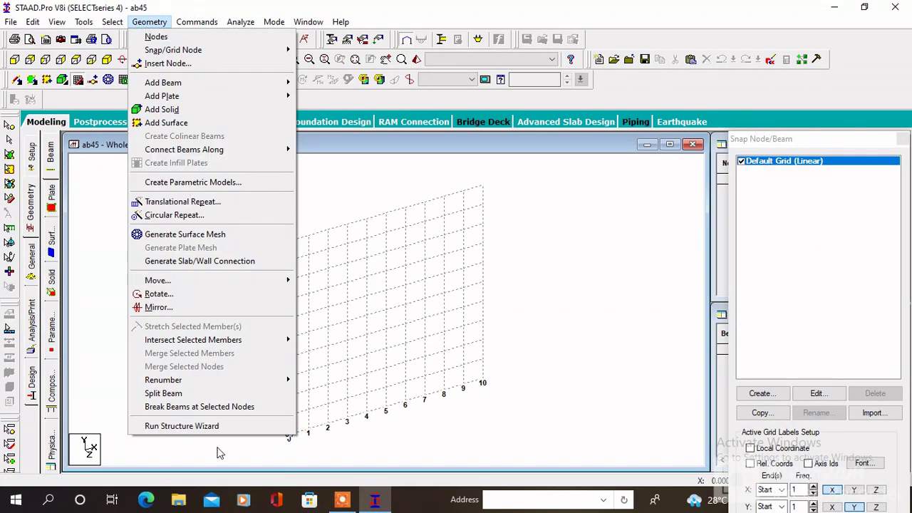
pyautogui.click(182, 425)
pyautogui.click(189, 169)
pyautogui.click(157, 189)
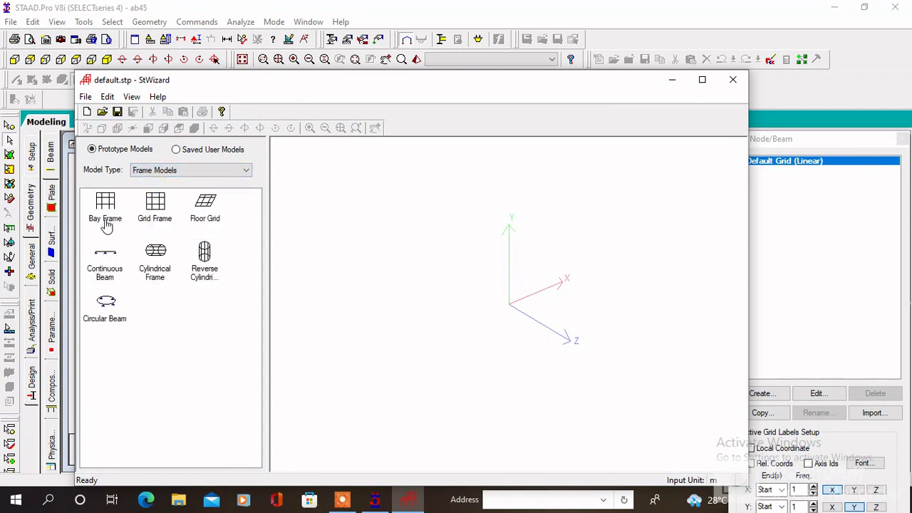
pyautogui.doubleClick(106, 206)
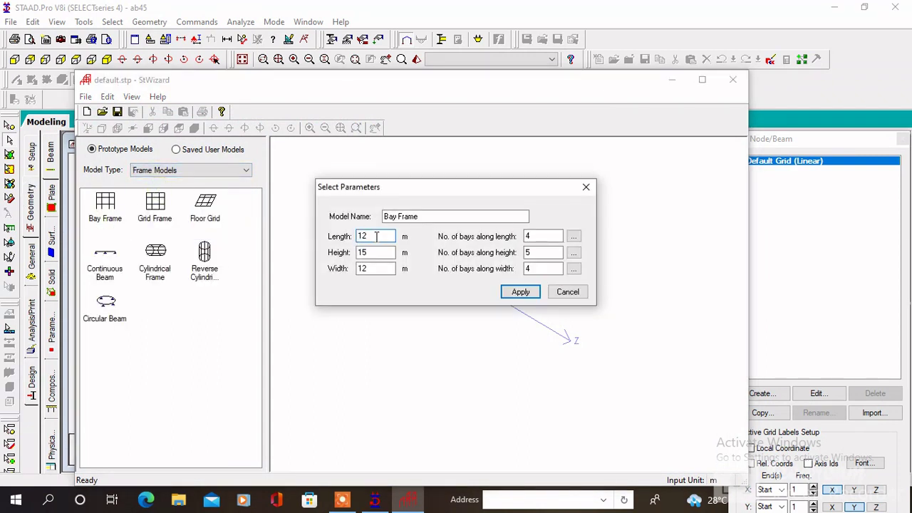
# Set the bay frame's length to 14 m with 3 bays along the length.
pyautogui.write('14')
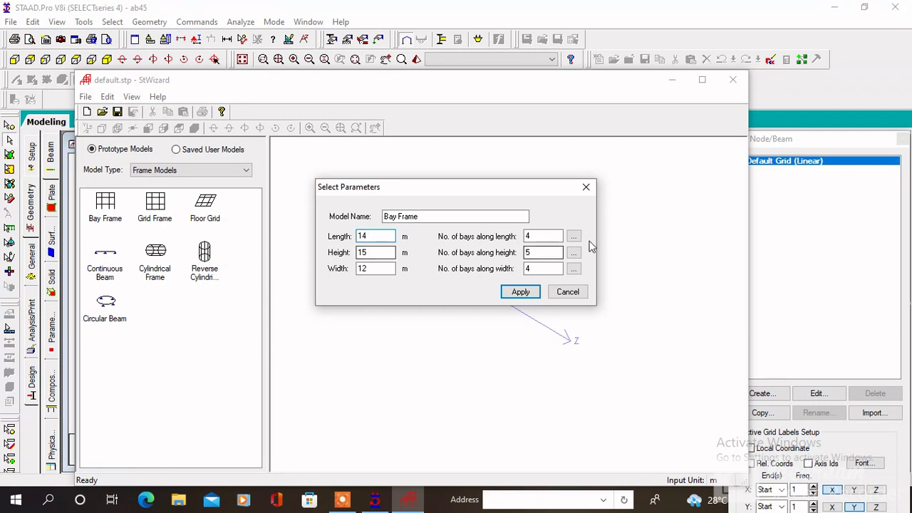
pyautogui.click(574, 236)
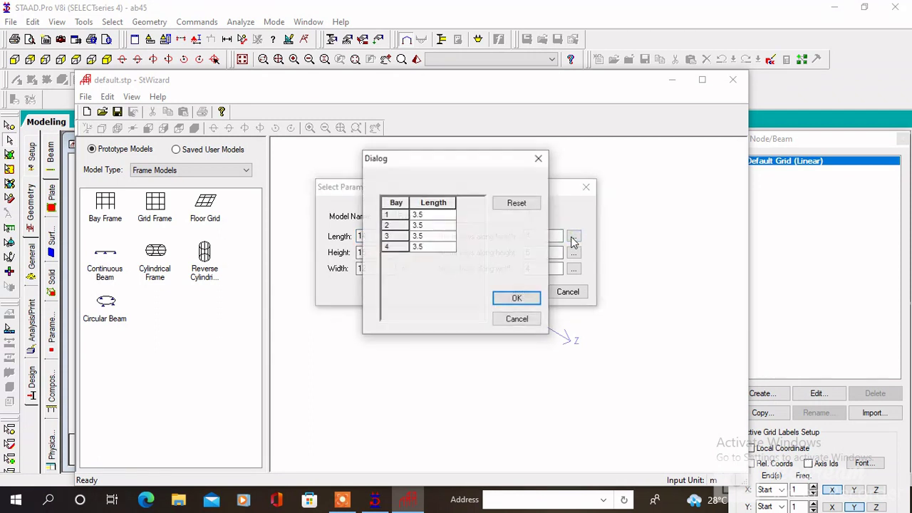
pyautogui.click(540, 156)
pyautogui.moveTo(561, 238); pyautogui.dragTo(499, 243)
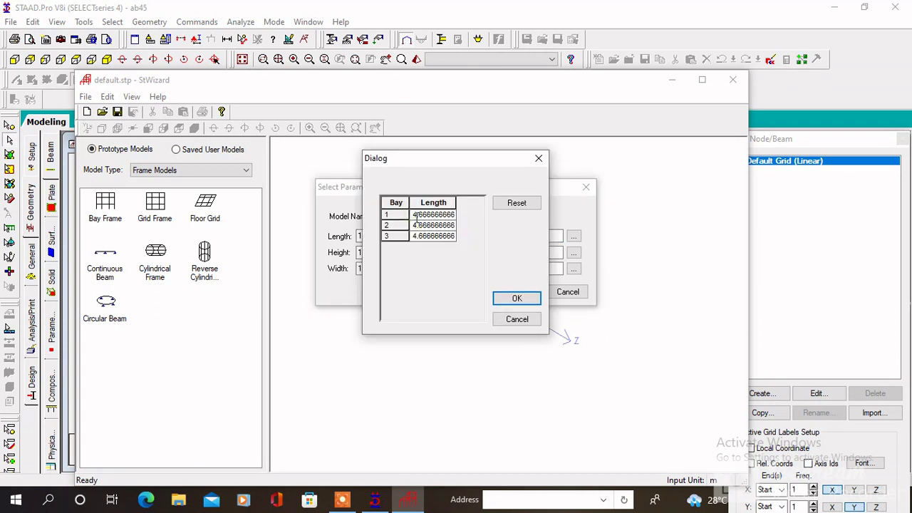
# Set the three bay lengths along the frame's length to 4.5, 4.5 and 5 m.
pyautogui.moveTo(414, 215); pyautogui.dragTo(493, 209)
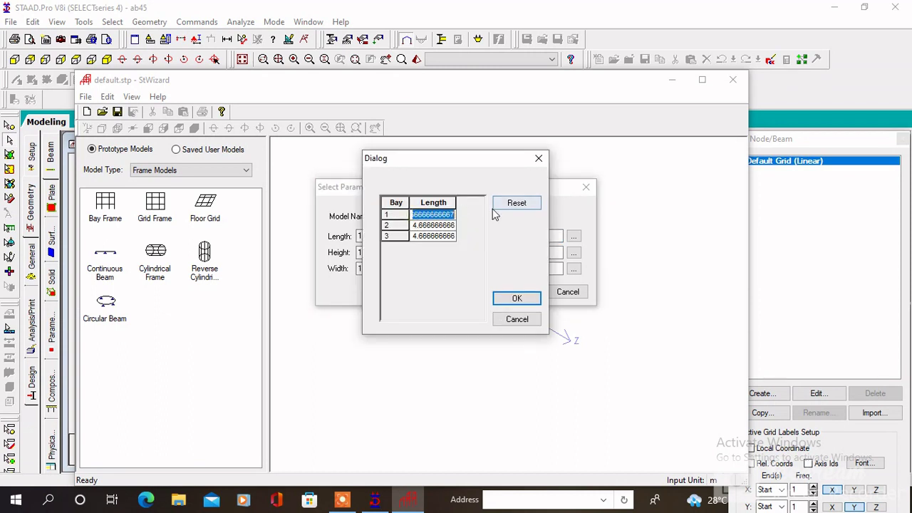
pyautogui.write('4.5')
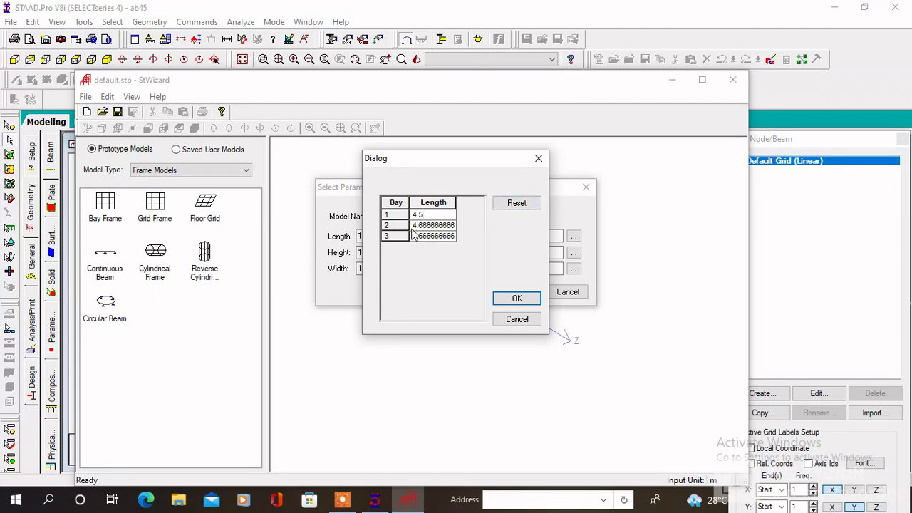
pyautogui.moveTo(459, 227); pyautogui.dragTo(310, 232)
pyautogui.write('4.5667')
pyautogui.press('BackSpace')
pyautogui.press('BackSpace')
pyautogui.press('BackSpace')
pyautogui.press('BackSpace')
pyautogui.press('BackSpace')
pyautogui.press('BackSpace')
pyautogui.press('BackSpace')
pyautogui.press('BackSpace')
pyautogui.press('BackSpace')
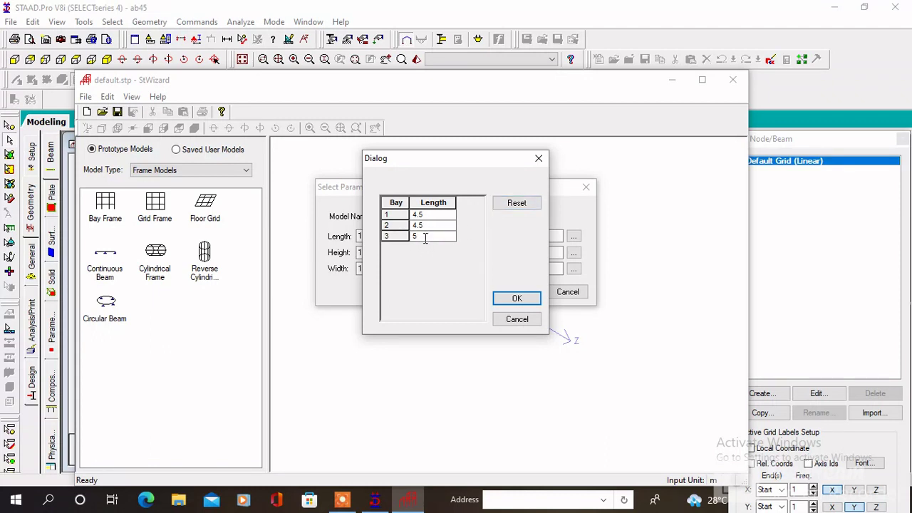
pyautogui.click(517, 298)
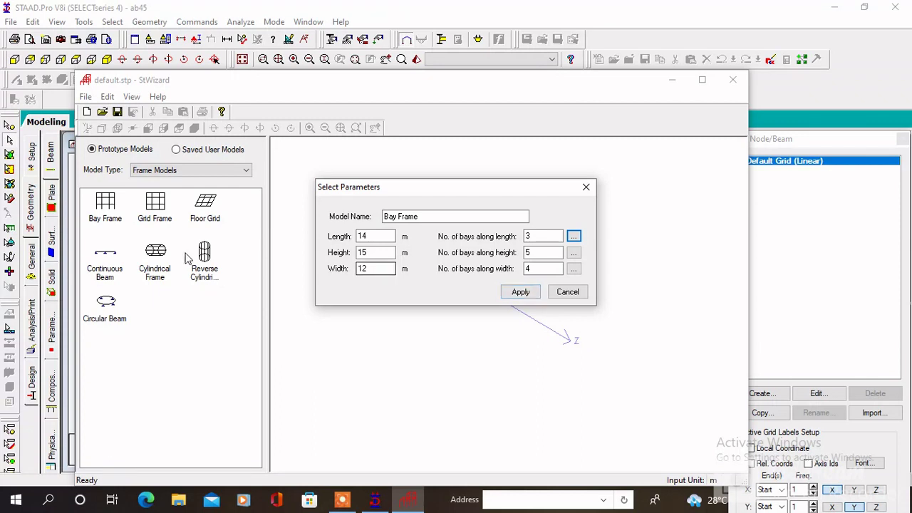
# Keep the frame's height at 15 m with 5 bays and set its width to 14.2 m with 4 bays.
pyautogui.moveTo(372, 255); pyautogui.dragTo(329, 255)
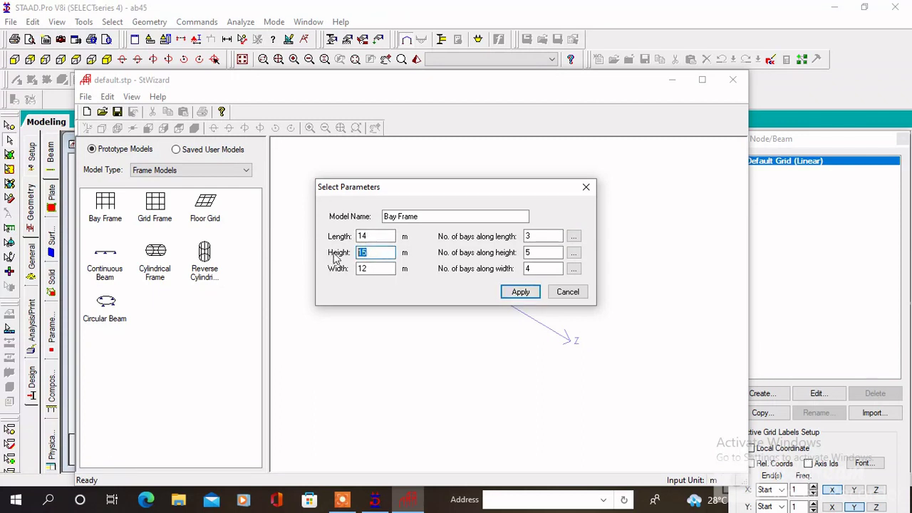
pyautogui.doubleClick(538, 254)
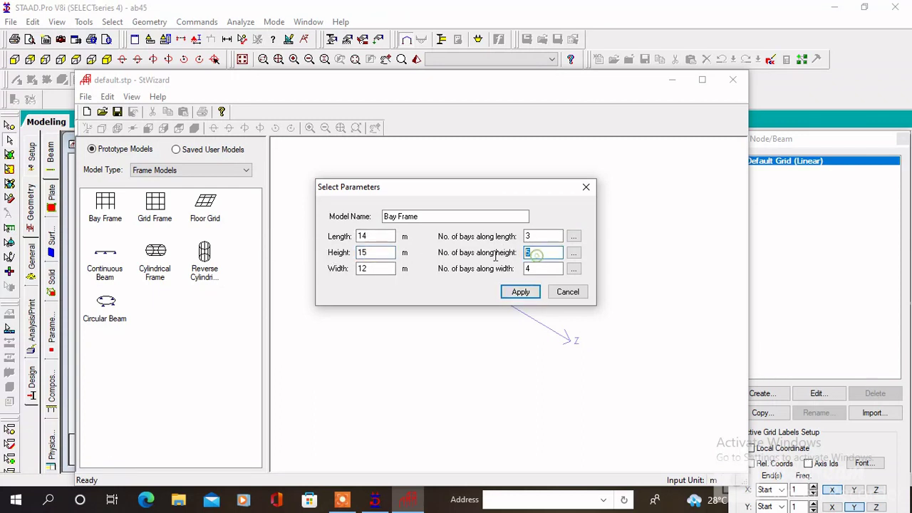
pyautogui.doubleClick(364, 268)
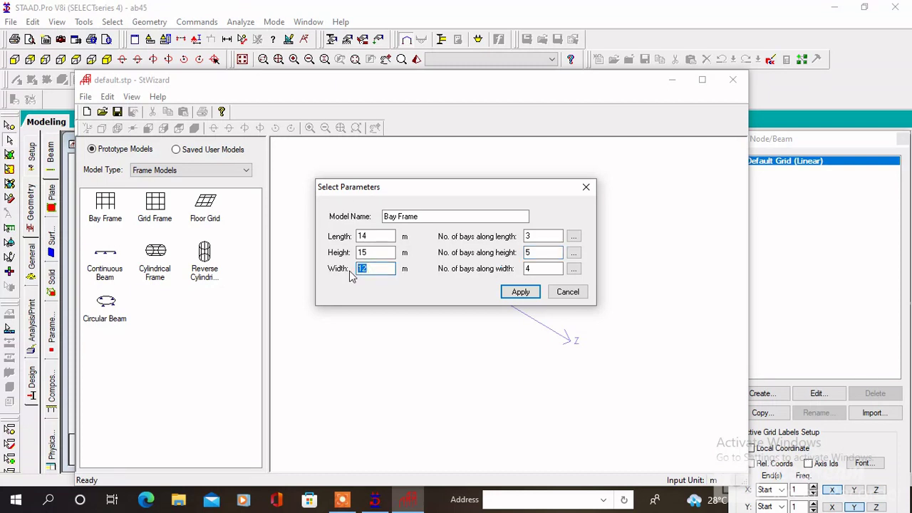
pyautogui.doubleClick(546, 270)
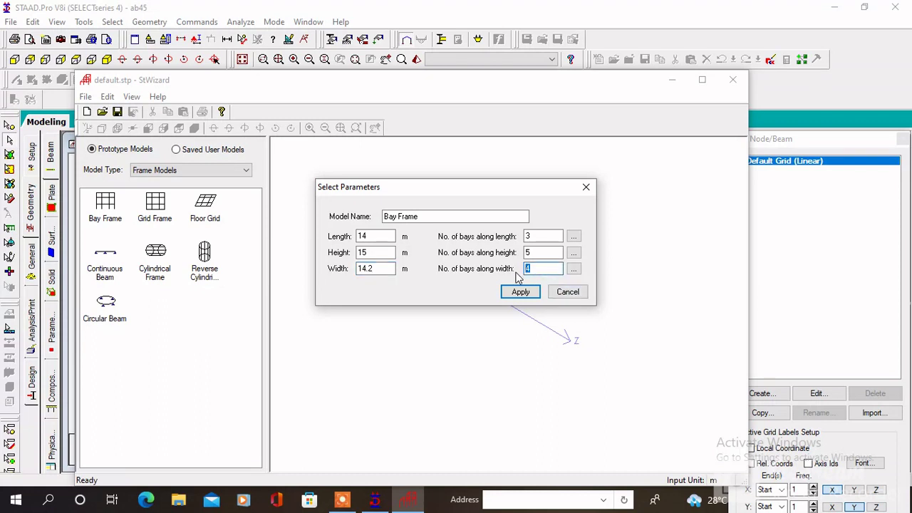
# Set the four bay lengths along the frame's width to 4.5, 3.2, 4.5 and 2 m.
pyautogui.click(574, 269)
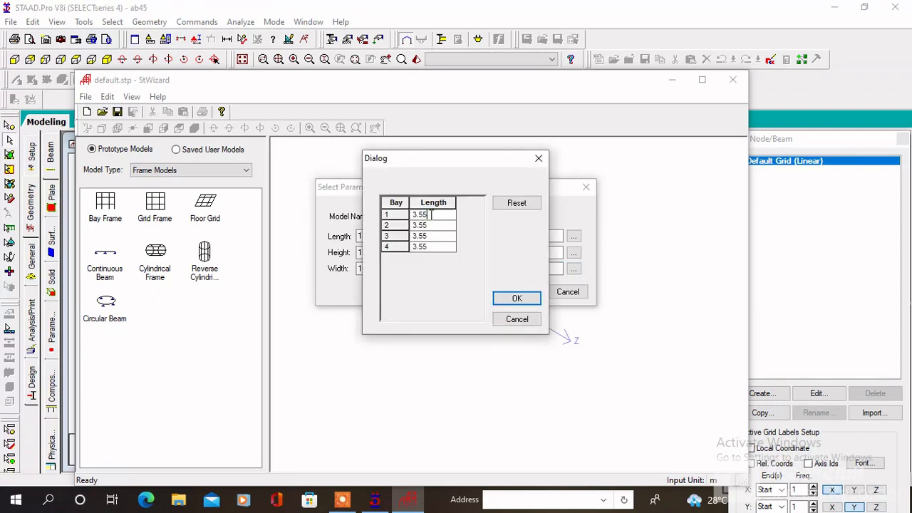
pyautogui.click(434, 226)
pyautogui.write('3.2')
pyautogui.click(437, 237)
pyautogui.write('4.5')
pyautogui.click(440, 249)
pyautogui.click(439, 236)
pyautogui.write('4')
pyautogui.click(440, 247)
pyautogui.write('2')
pyautogui.click(517, 298)
# Generate the bay frame and merge it into the STAAD.Pro model.
pyautogui.click(520, 292)
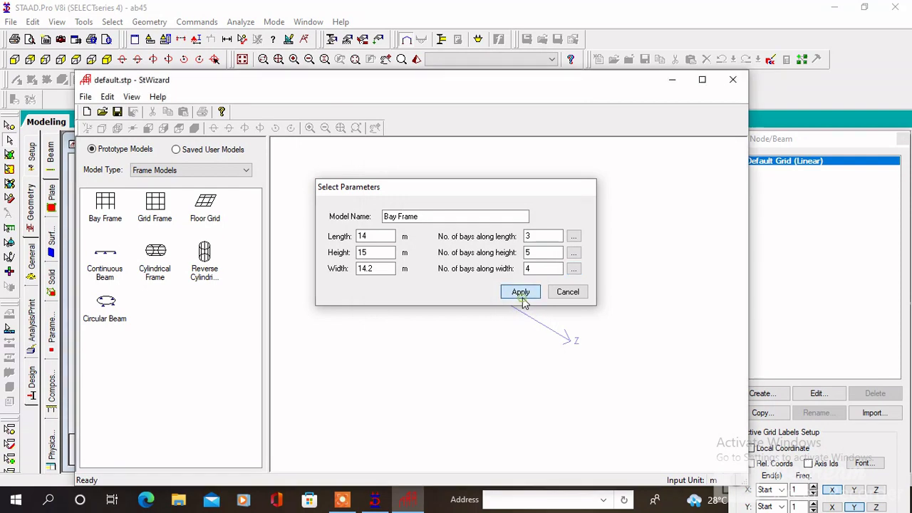
pyautogui.click(83, 96)
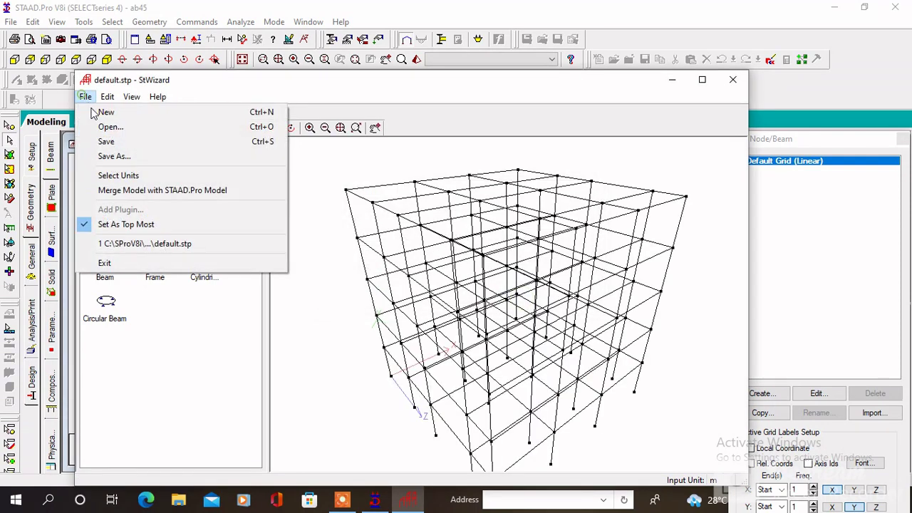
pyautogui.click(138, 190)
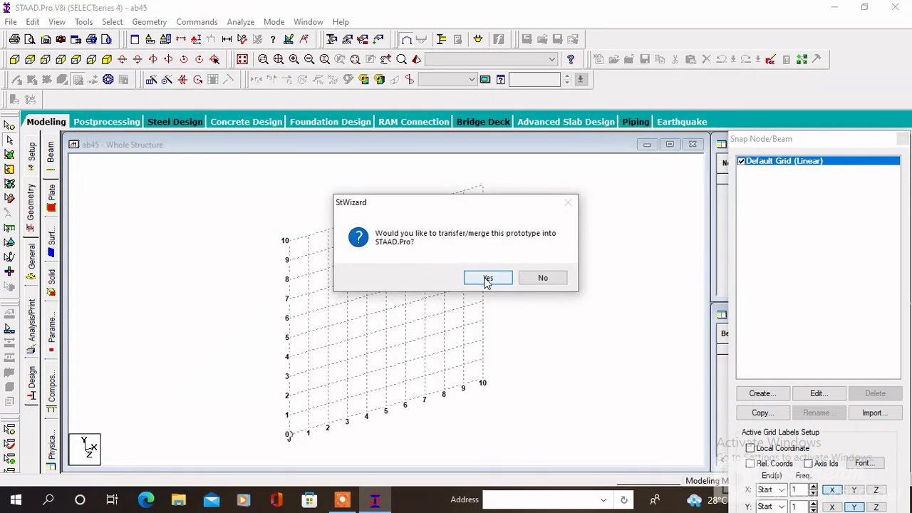
pyautogui.click(487, 277)
pyautogui.click(520, 193)
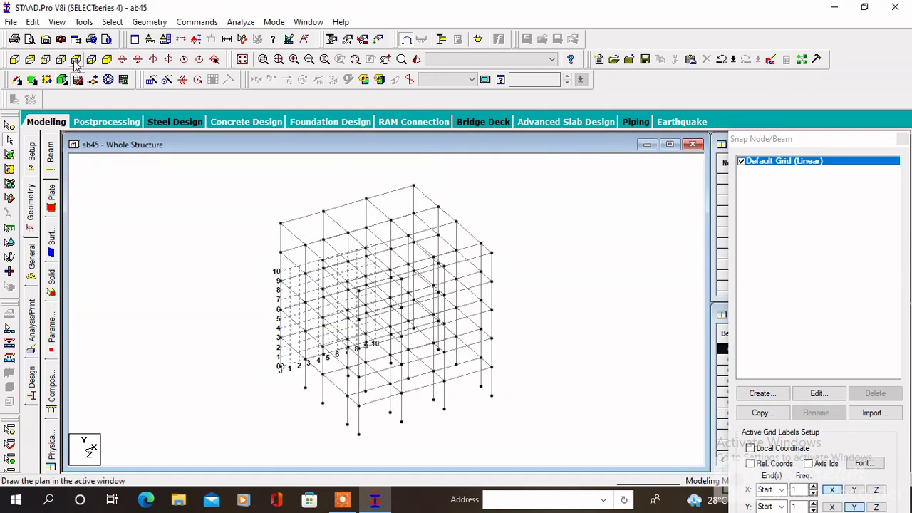
# Select all base nodes of the frame in the front view and connect them with beams along the X axis.
pyautogui.click(76, 59)
pyautogui.click(14, 60)
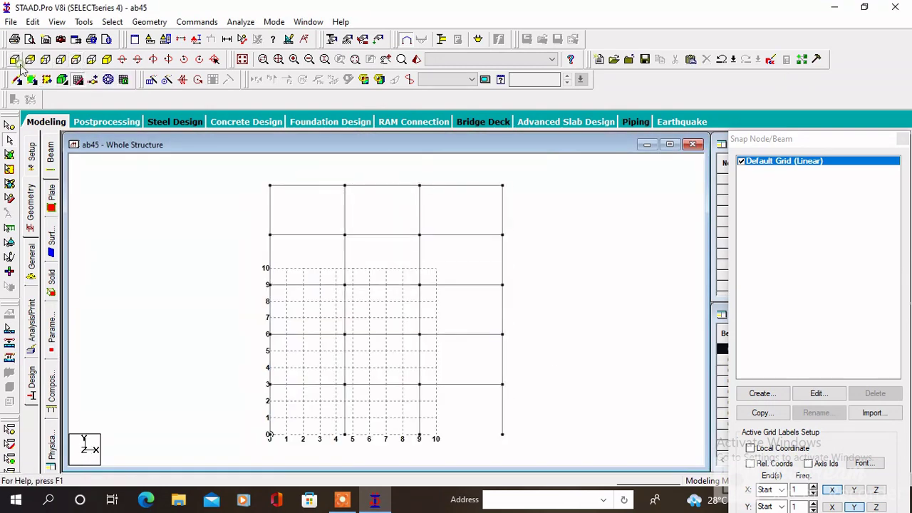
pyautogui.moveTo(372, 401); pyautogui.dragTo(375, 377, button='middle')
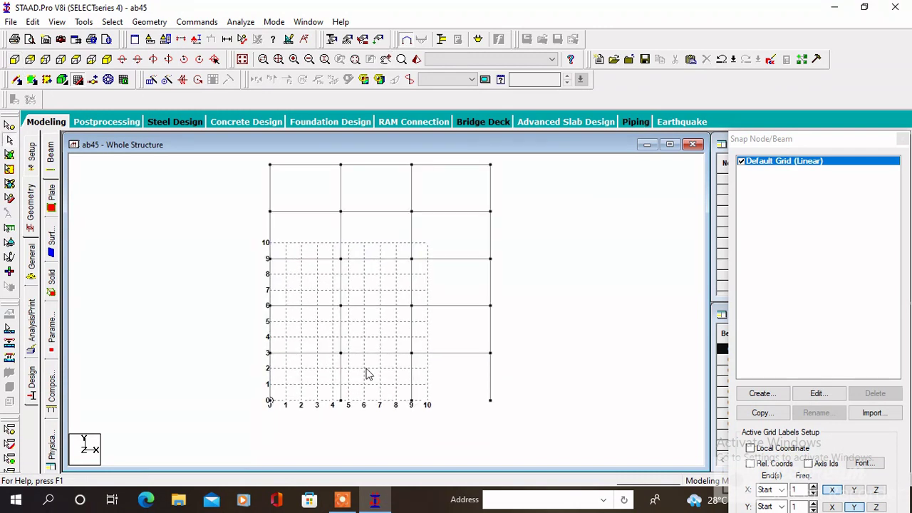
pyautogui.click(9, 141)
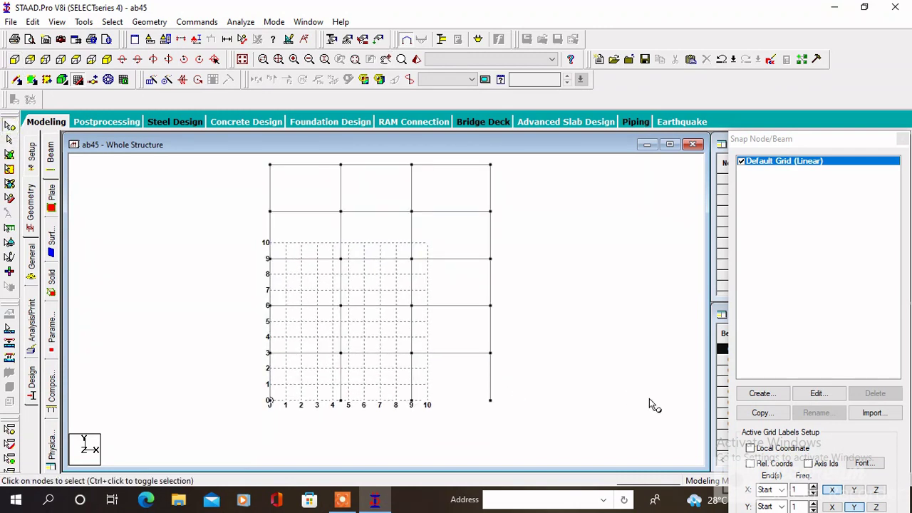
pyautogui.moveTo(509, 393); pyautogui.dragTo(234, 448)
pyautogui.click(149, 22)
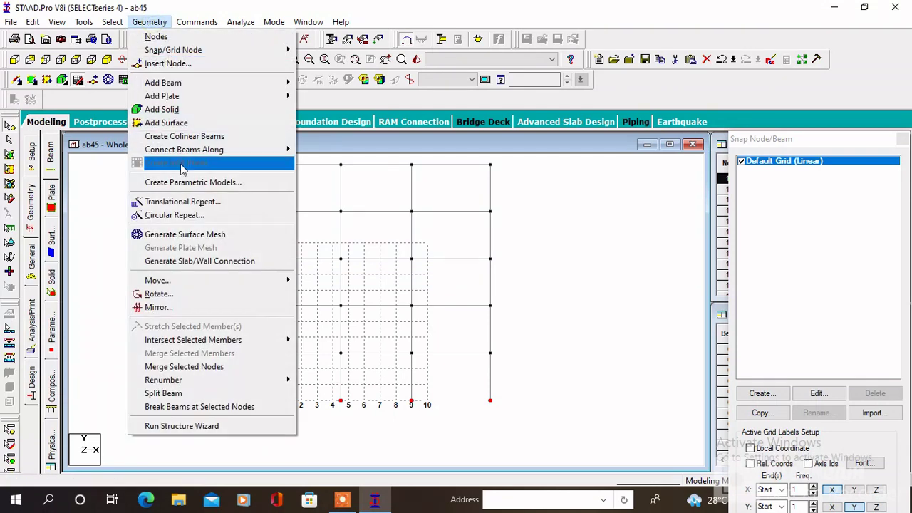
pyautogui.moveTo(231, 155)
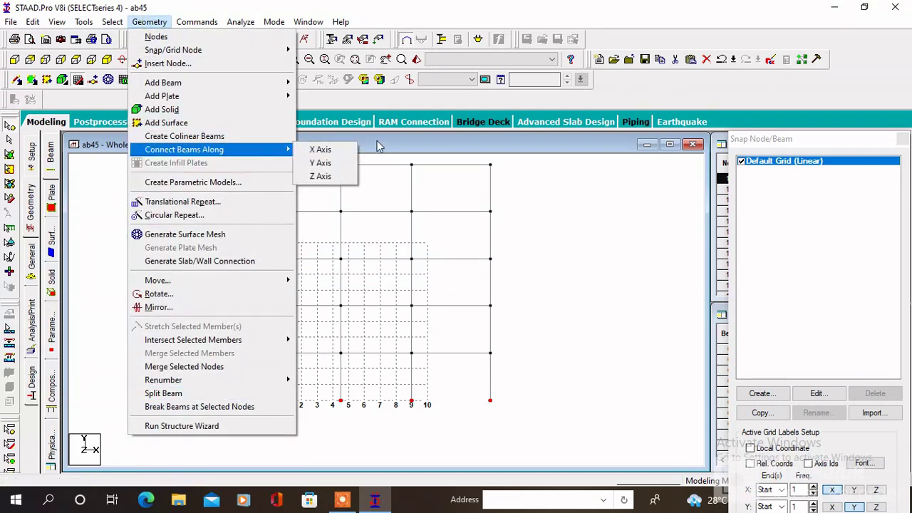
pyautogui.click(335, 150)
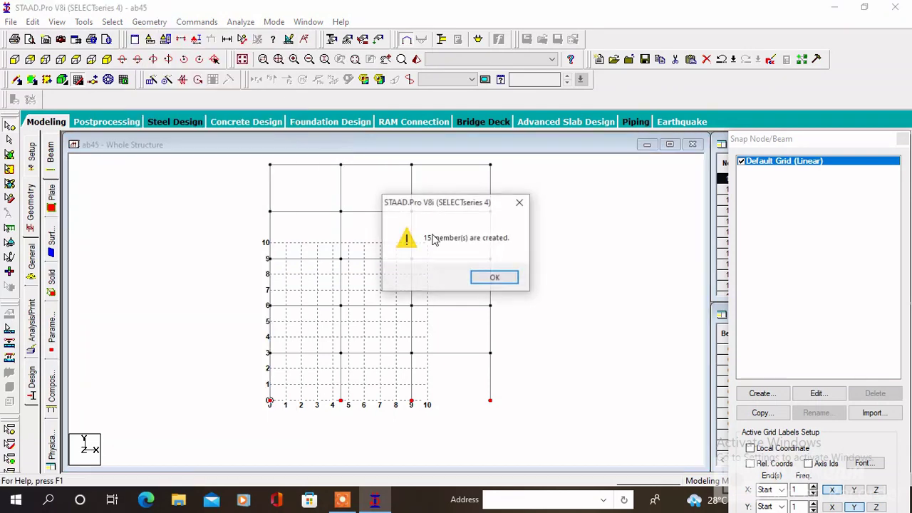
pyautogui.click(485, 283)
# Connect the selected base nodes with beams along the Z axis.
pyautogui.click(149, 22)
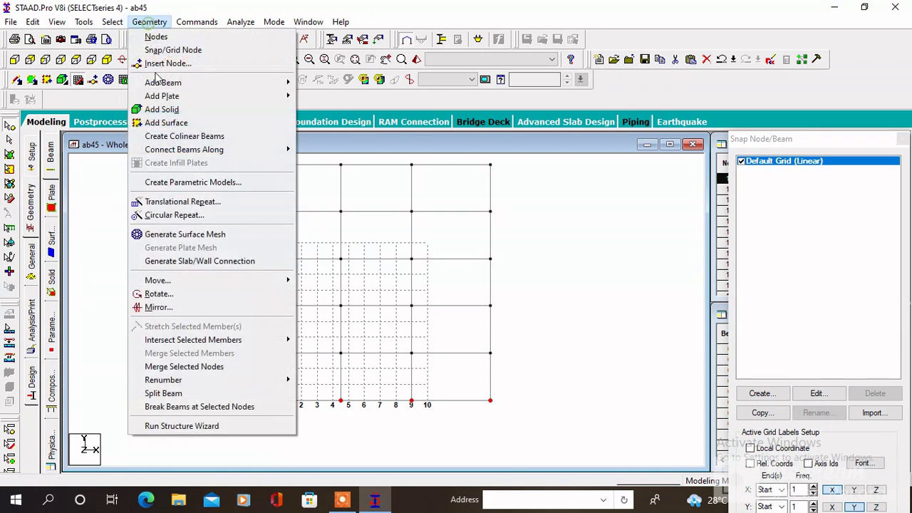
pyautogui.moveTo(184, 151)
pyautogui.click(324, 176)
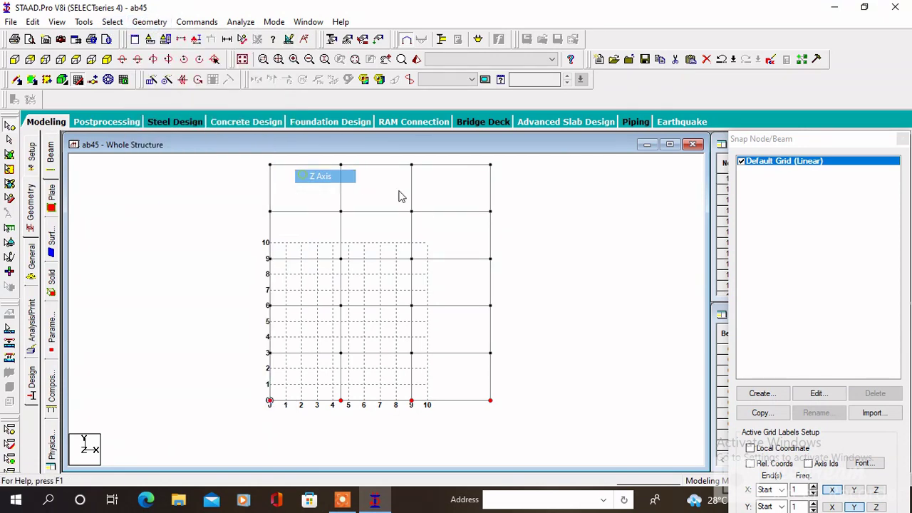
pyautogui.click(493, 276)
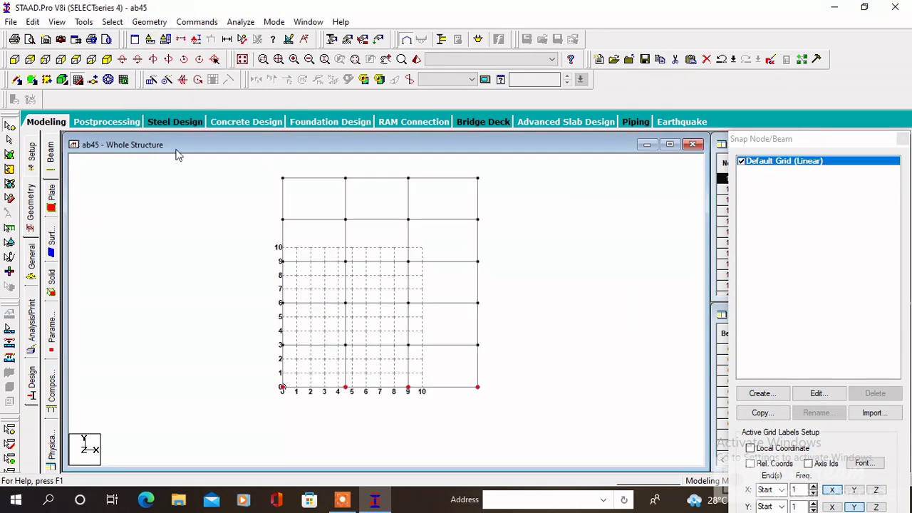
# Repeat the selected base nodes once by -1.5 m along Y with linked steps to extend the columns below the base.
pyautogui.click(80, 80)
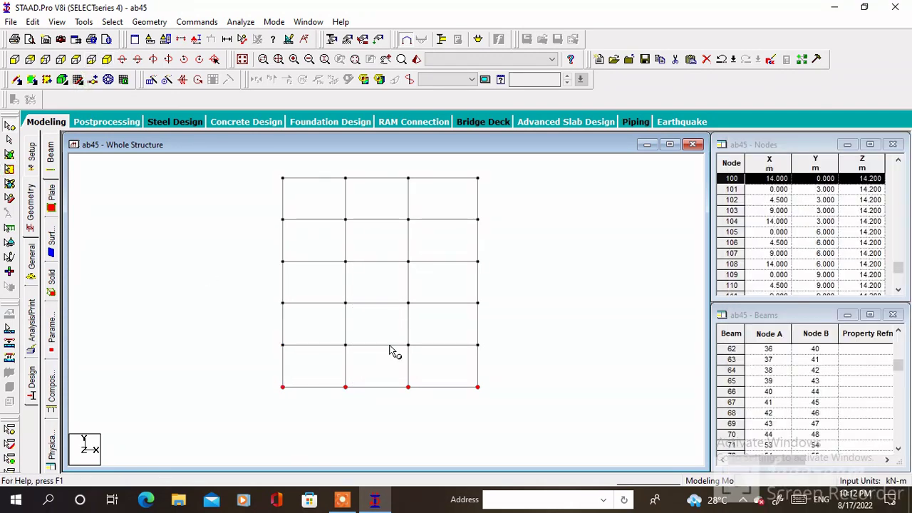
pyautogui.click(123, 79)
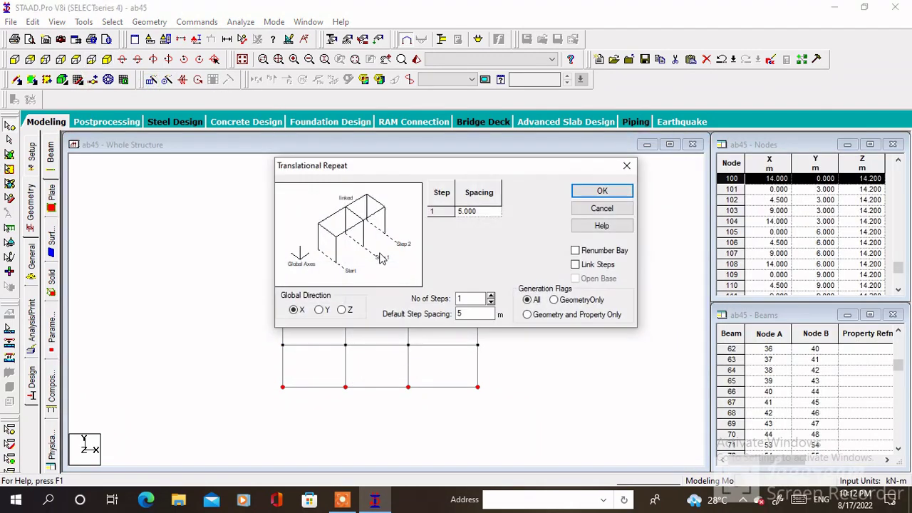
pyautogui.click(320, 311)
pyautogui.click(578, 266)
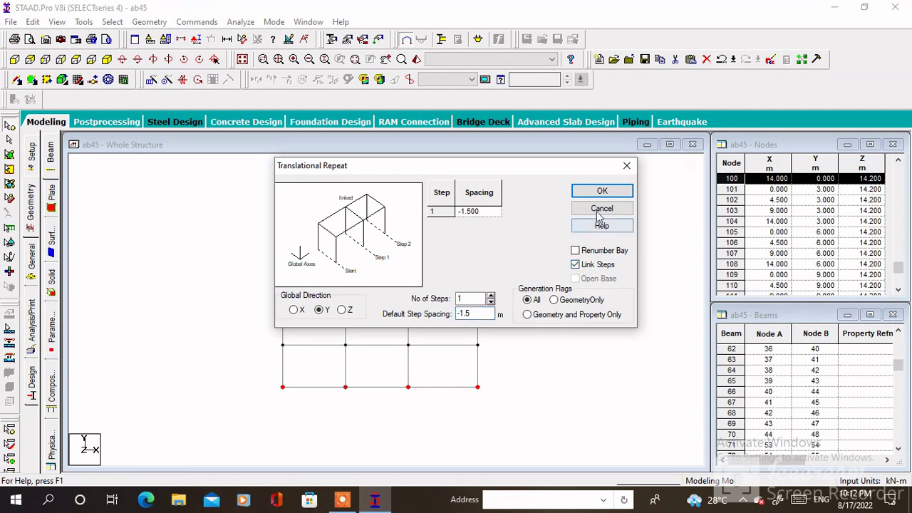
pyautogui.click(602, 191)
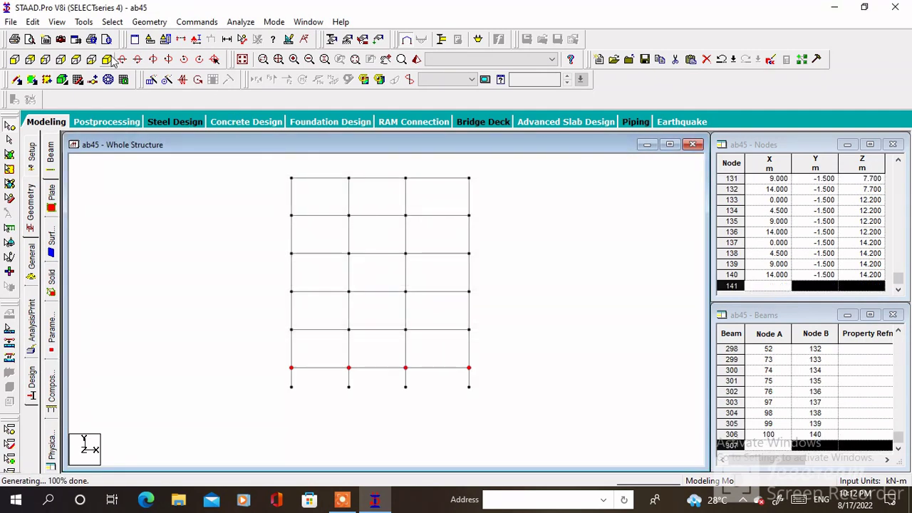
pyautogui.click(107, 59)
pyautogui.scroll(1, 523, 336)
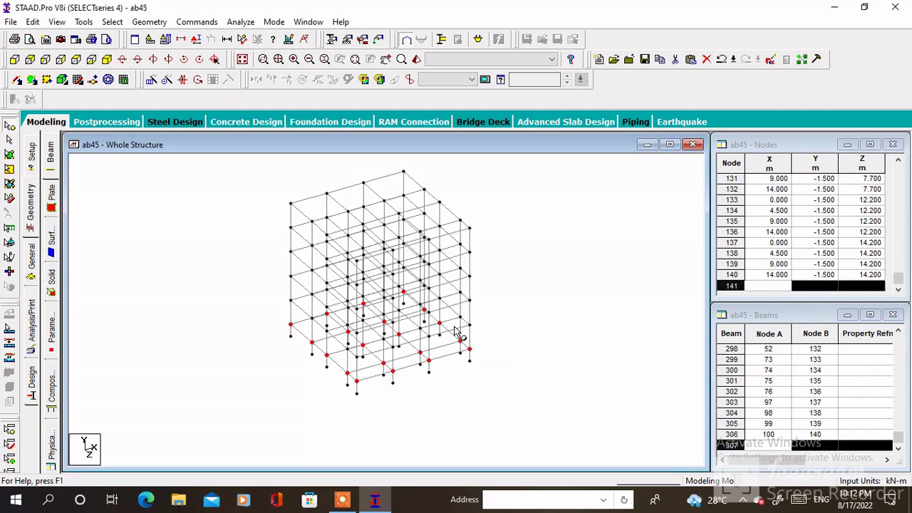
pyautogui.click(539, 318)
# Delete the outer edge beams of the two corner bays at the Z = 14.2 m end on all levels.
pyautogui.scroll(2, 474, 353)
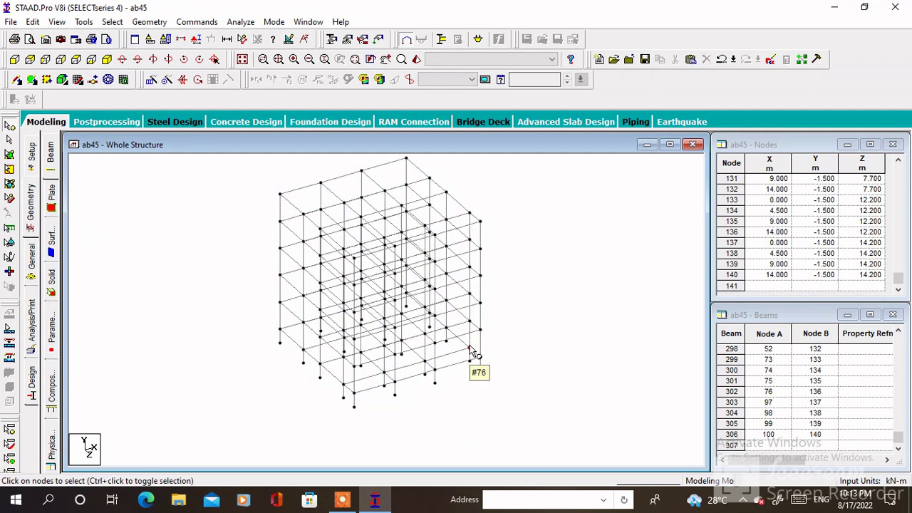
pyautogui.scroll(-1, 474, 352)
pyautogui.scroll(-1, 479, 348)
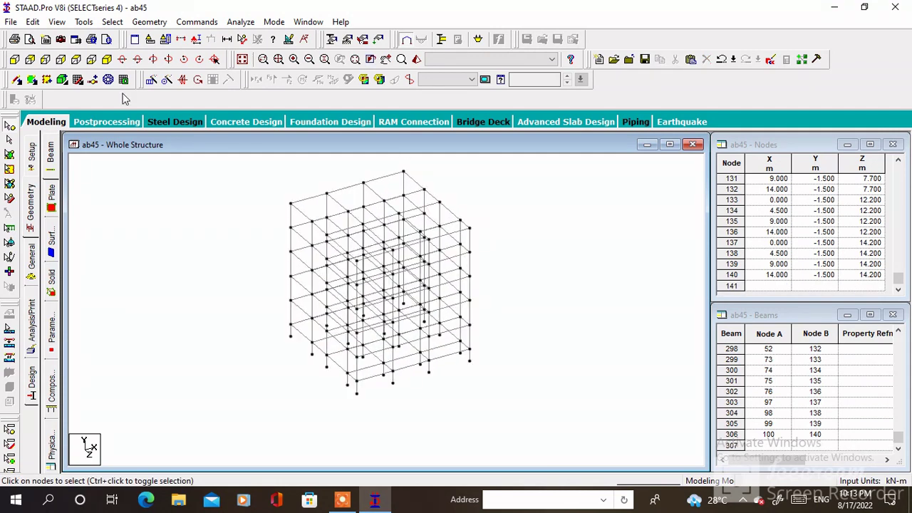
pyautogui.click(83, 62)
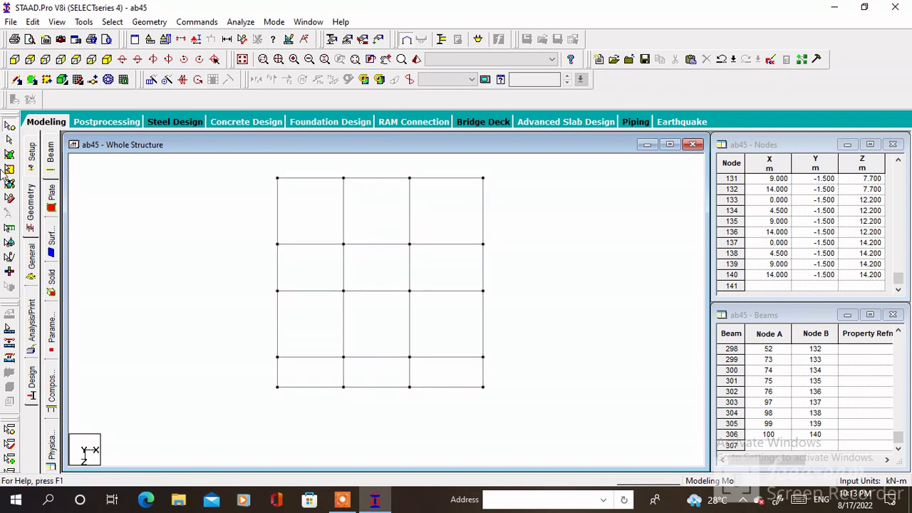
pyautogui.click(277, 383)
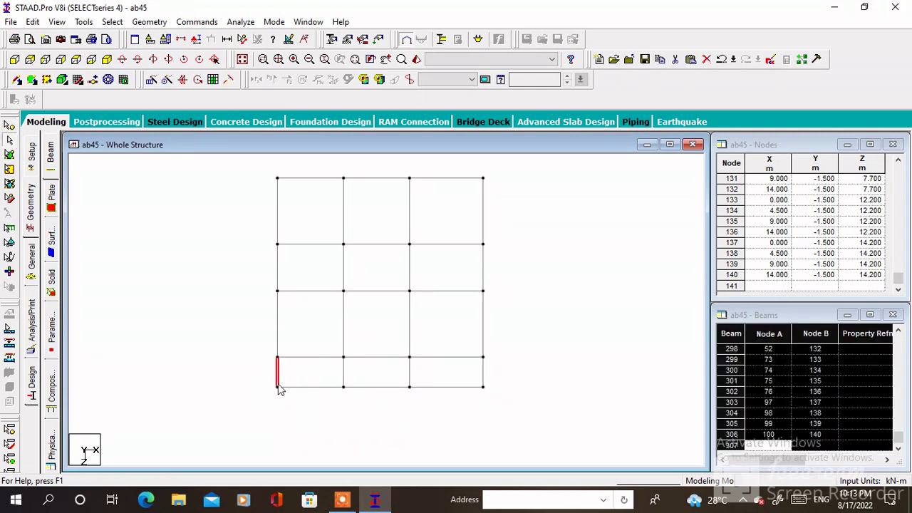
pyautogui.keyDown('ctrl'); pyautogui.click(324, 385); pyautogui.keyUp('ctrl')
pyautogui.keyDown('ctrl'); pyautogui.click(476, 378); pyautogui.keyUp('ctrl')
pyautogui.keyDown('ctrl'); pyautogui.click(440, 396); pyautogui.keyUp('ctrl')
pyautogui.press('Delete')
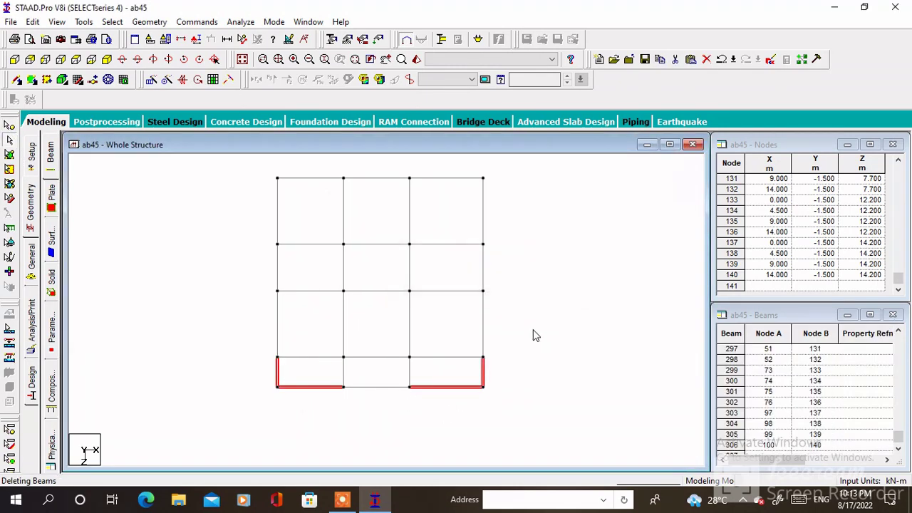
# Select all beams at the Y = 0 base level and isolate them in an isometric view.
pyautogui.click(96, 58)
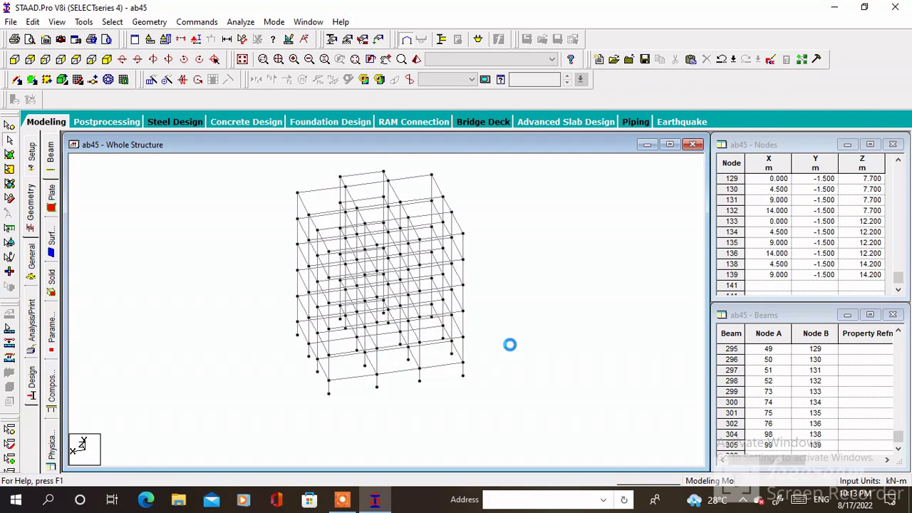
pyautogui.click(32, 61)
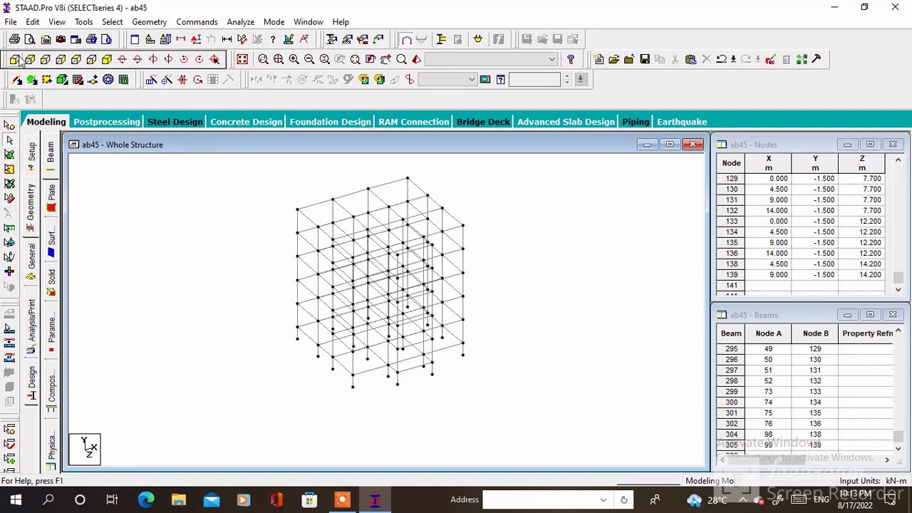
pyautogui.moveTo(491, 359); pyautogui.dragTo(271, 370)
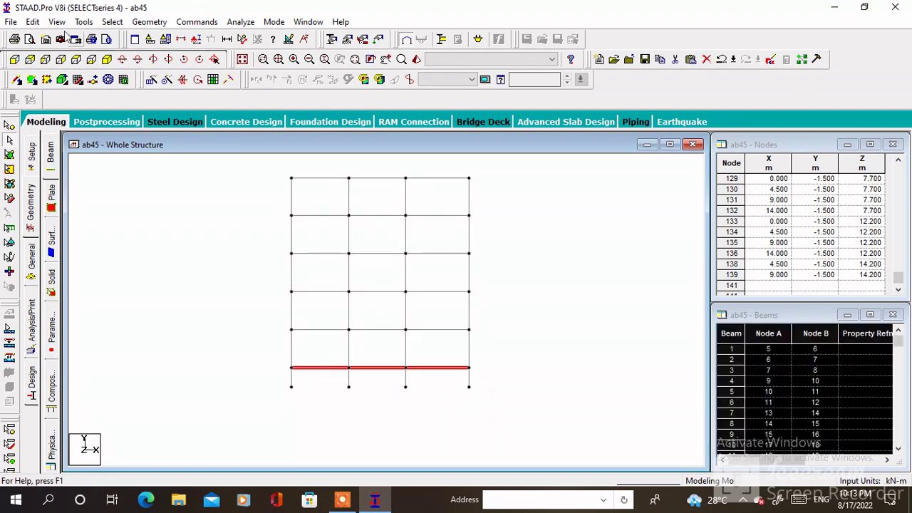
pyautogui.click(57, 21)
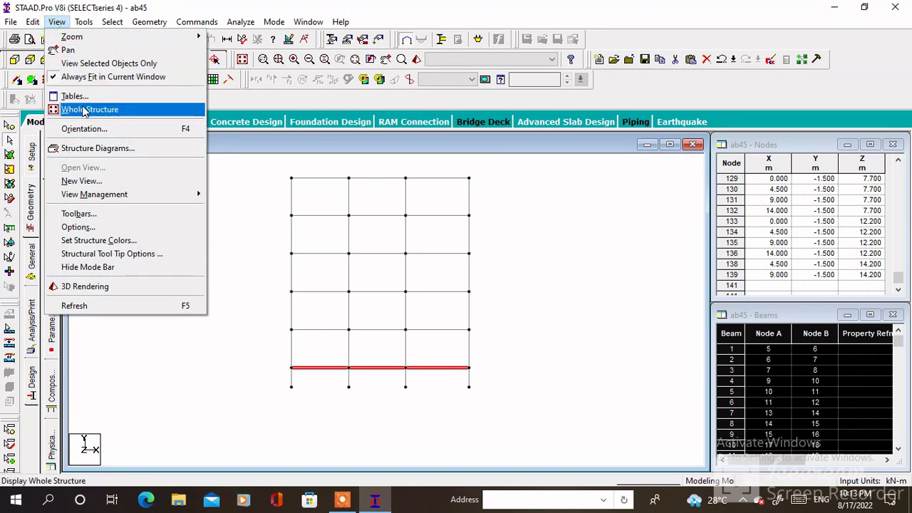
pyautogui.click(89, 63)
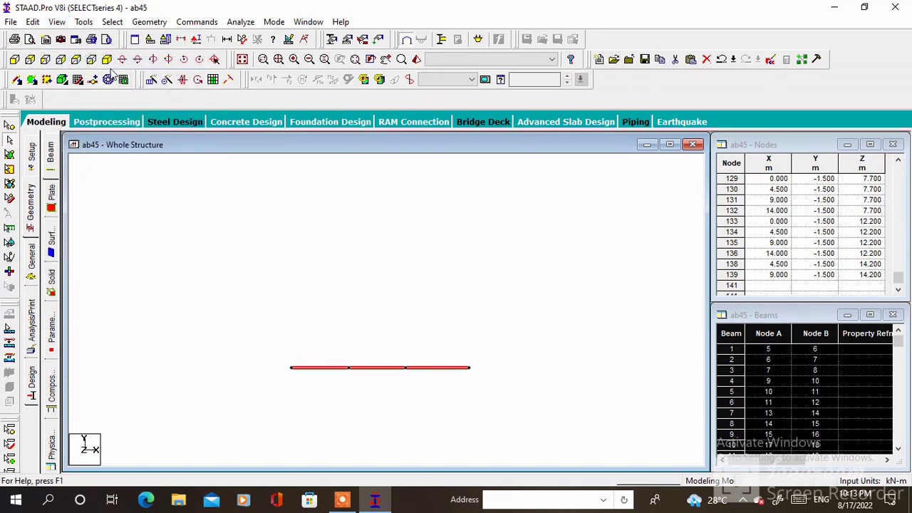
pyautogui.click(108, 78)
pyautogui.moveTo(377, 295); pyautogui.dragTo(318, 264, button='middle')
pyautogui.click(374, 242)
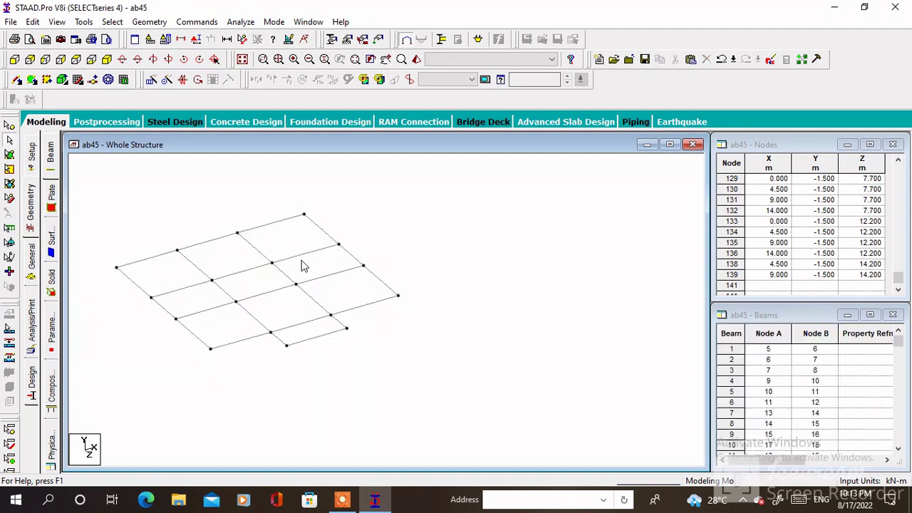
# Copy the interior base node at X = 9 m, Z = 4.5 m and paste it offset 1.5 m along Z.
pyautogui.click(9, 126)
pyautogui.scroll(3, 268, 275)
pyautogui.click(276, 286)
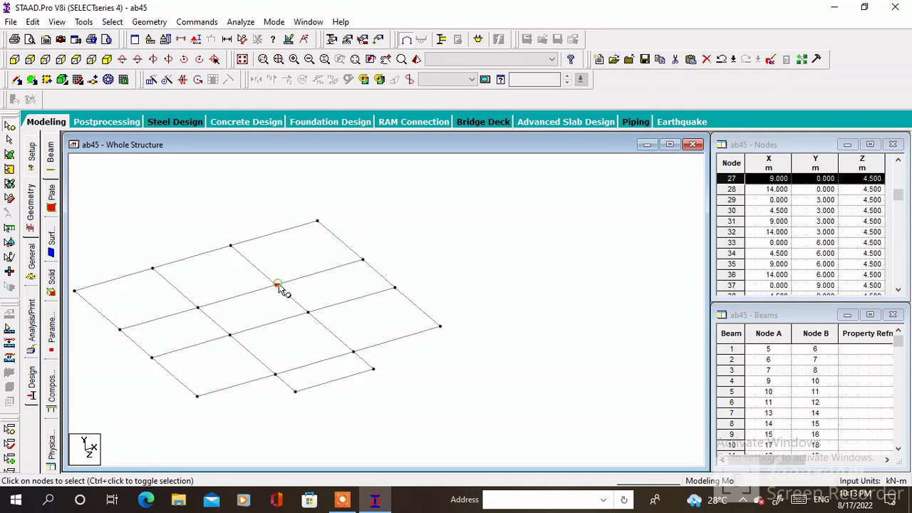
pyautogui.rightClick(417, 206)
pyautogui.click(453, 227)
pyautogui.rightClick(454, 230)
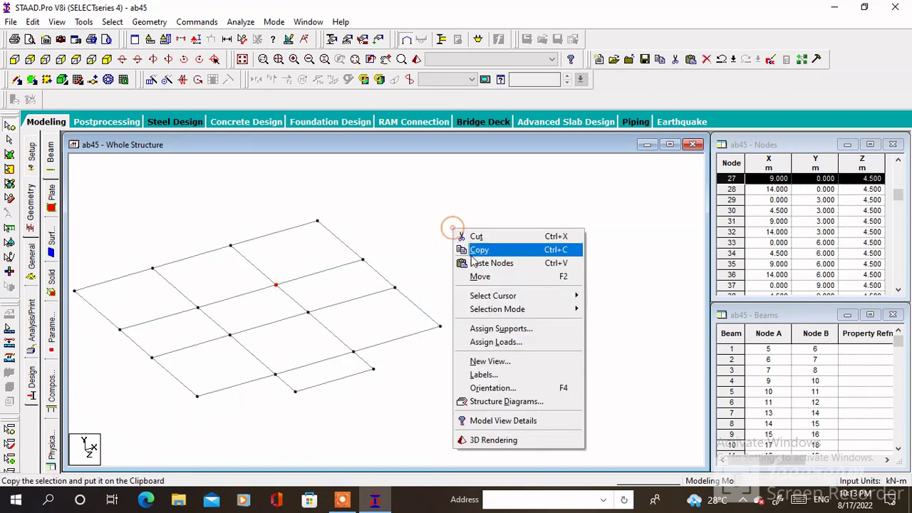
pyautogui.click(477, 264)
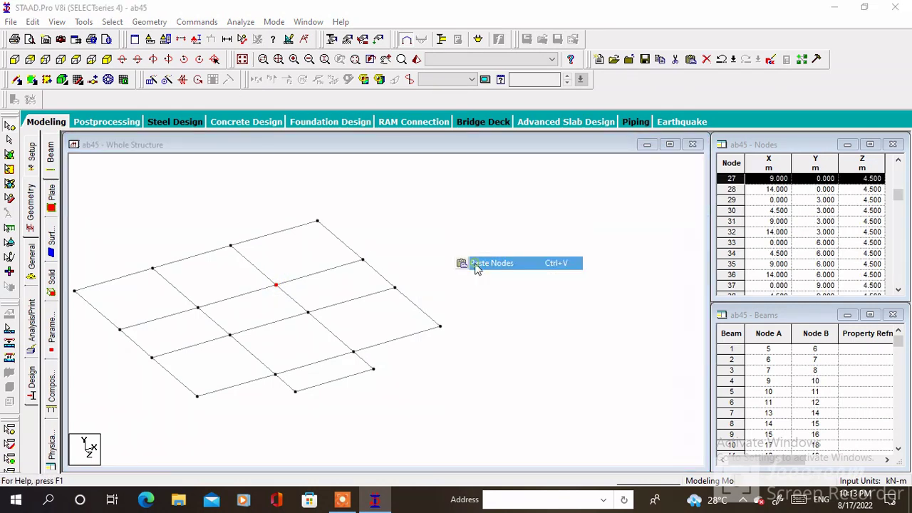
pyautogui.click(395, 295)
pyautogui.moveTo(396, 296); pyautogui.dragTo(378, 309)
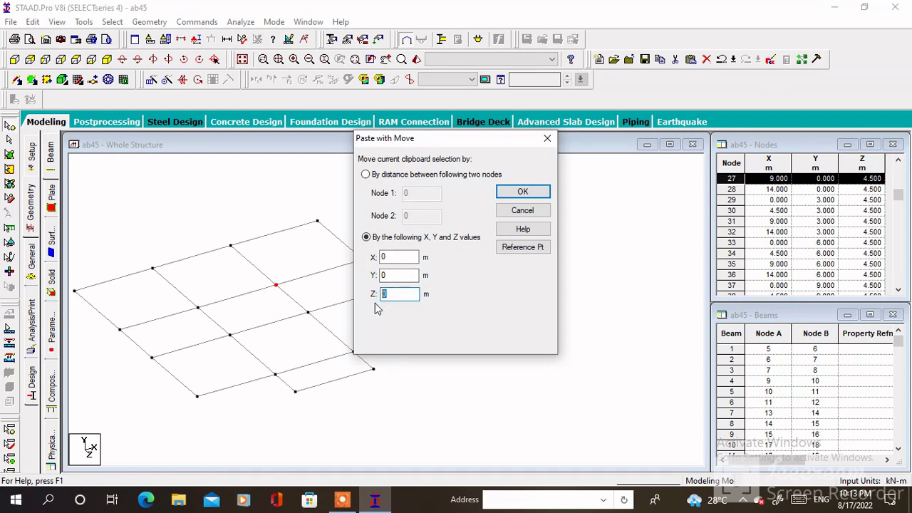
pyautogui.write('1.5')
pyautogui.press('Return')
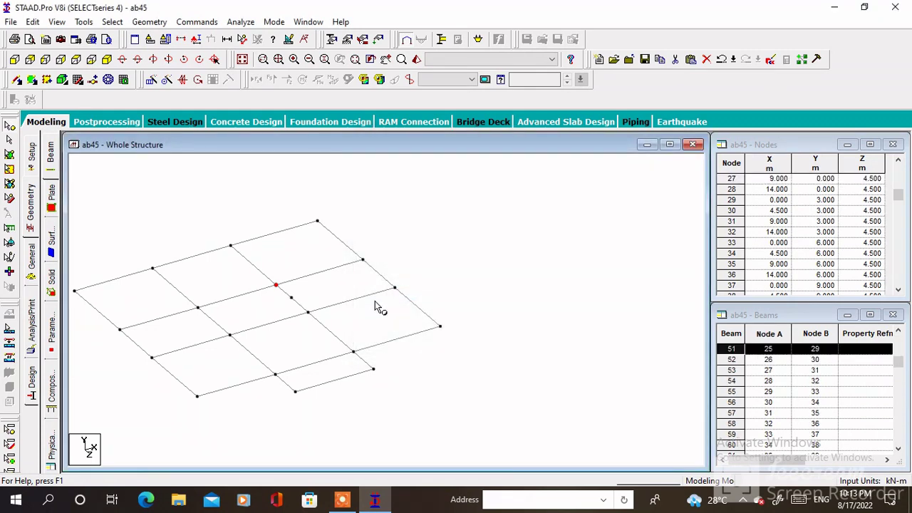
# Copy the original interior node and its 1.5 m offset copy, and paste both 3.5 m along X.
pyautogui.scroll(4, 308, 299)
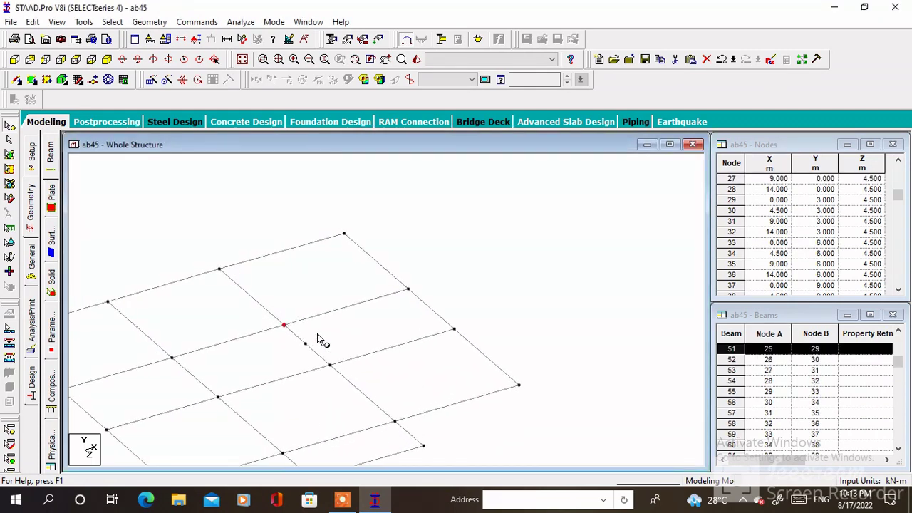
pyautogui.click(314, 344)
pyautogui.click(305, 344)
pyautogui.keyDown('ctrl'); pyautogui.click(283, 326); pyautogui.keyUp('ctrl')
pyautogui.rightClick(309, 270)
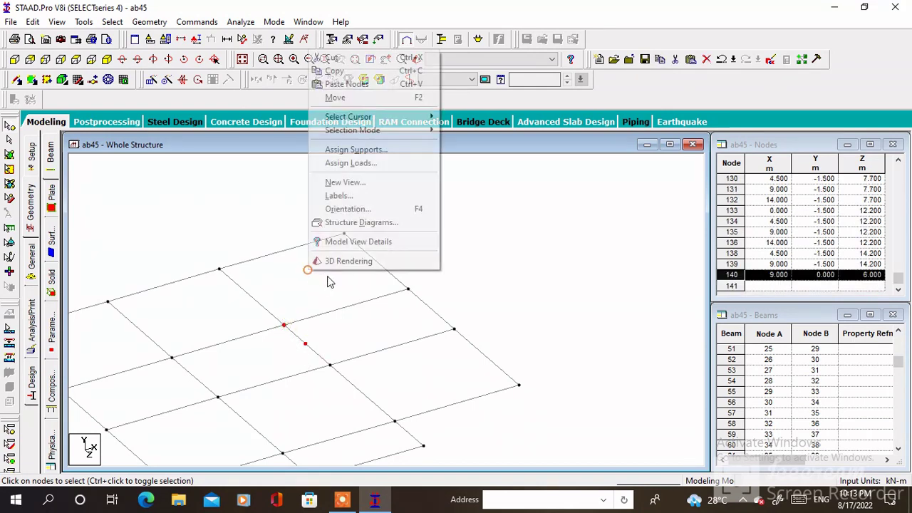
pyautogui.click(356, 71)
pyautogui.rightClick(474, 216)
pyautogui.click(503, 249)
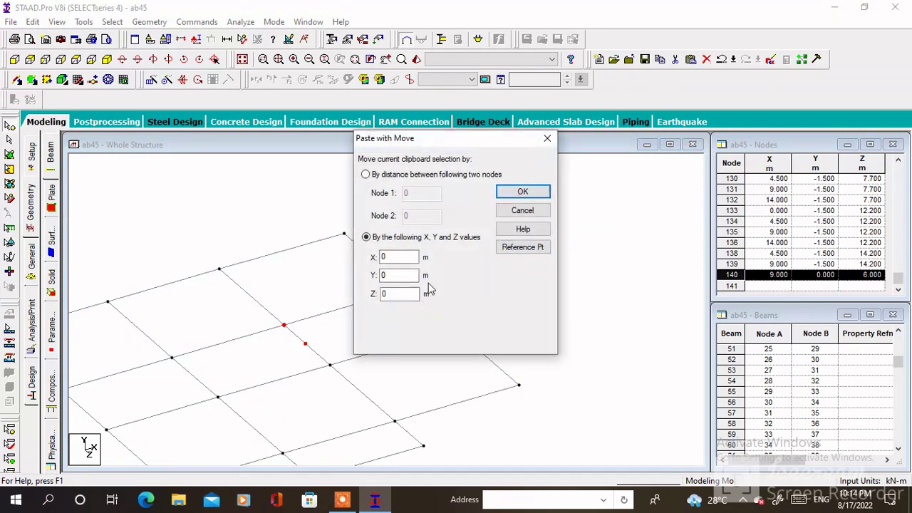
pyautogui.doubleClick(393, 257)
pyautogui.click(522, 191)
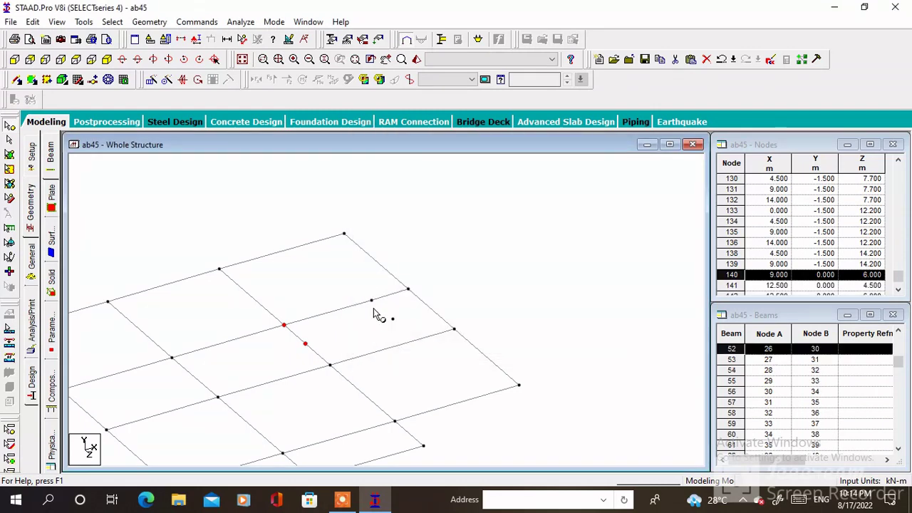
# Select the four stair corner nodes, copy them and paste them 1.5 m up along Y.
pyautogui.moveTo(412, 300); pyautogui.dragTo(358, 347)
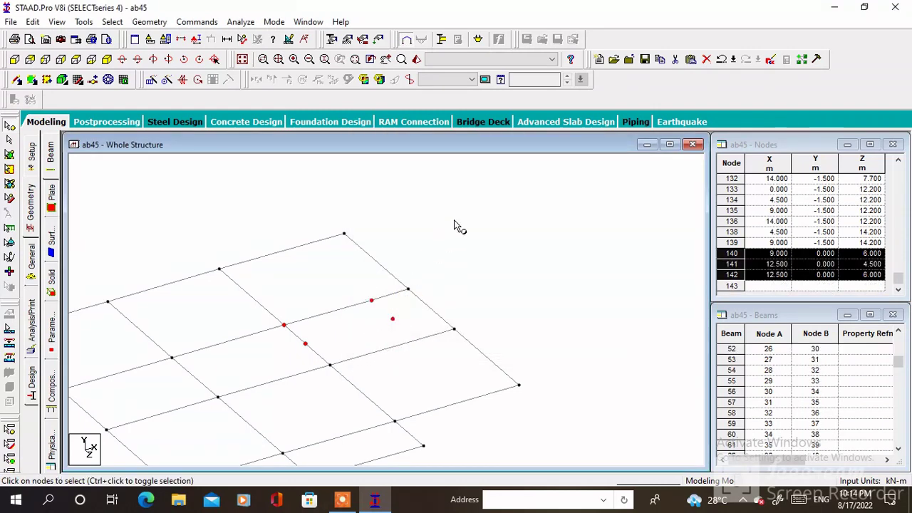
pyautogui.rightClick(456, 215)
pyautogui.click(476, 237)
pyautogui.rightClick(474, 223)
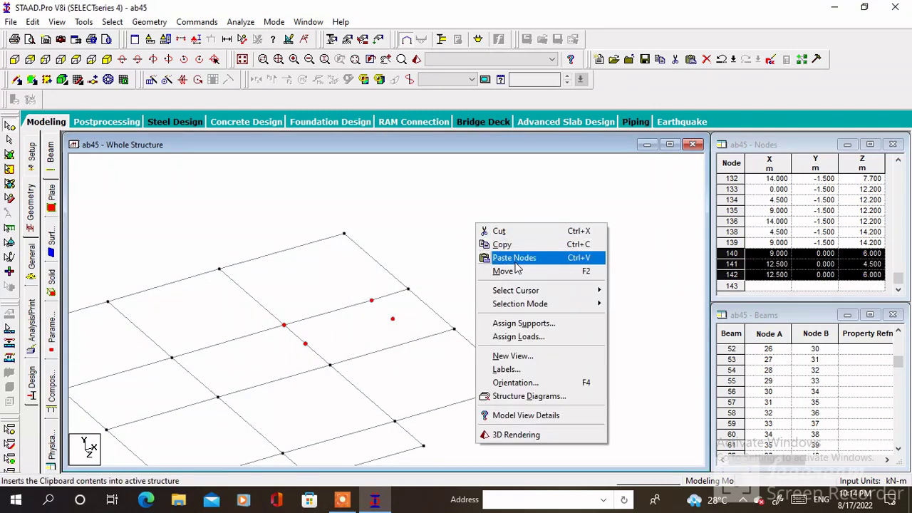
pyautogui.click(516, 261)
pyautogui.doubleClick(390, 276)
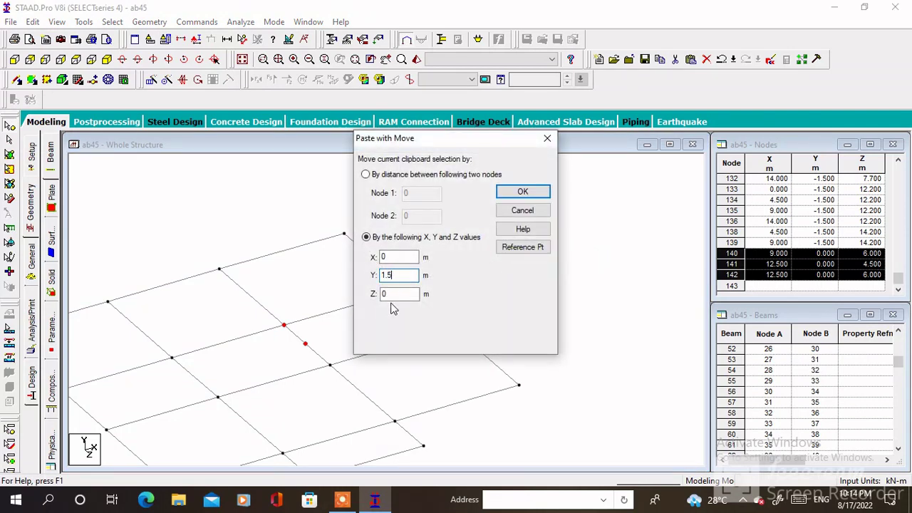
pyautogui.click(507, 194)
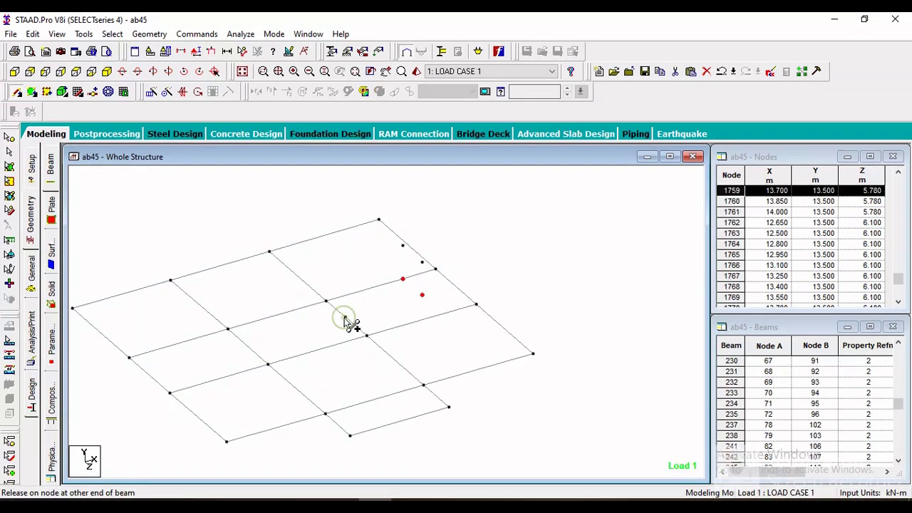
# Draw two inclined stair beams from the X = 9 m base nodes, join their upper ends, and delete the two base nodes beneath them.
pyautogui.moveTo(346, 319); pyautogui.dragTo(411, 274)
pyautogui.moveTo(326, 301)
pyautogui.mouseDown()
pyautogui.moveTo(414, 254)
pyautogui.moveTo(404, 246)
pyautogui.mouseUp()
pyautogui.moveTo(403, 245); pyautogui.dragTo(422, 263)
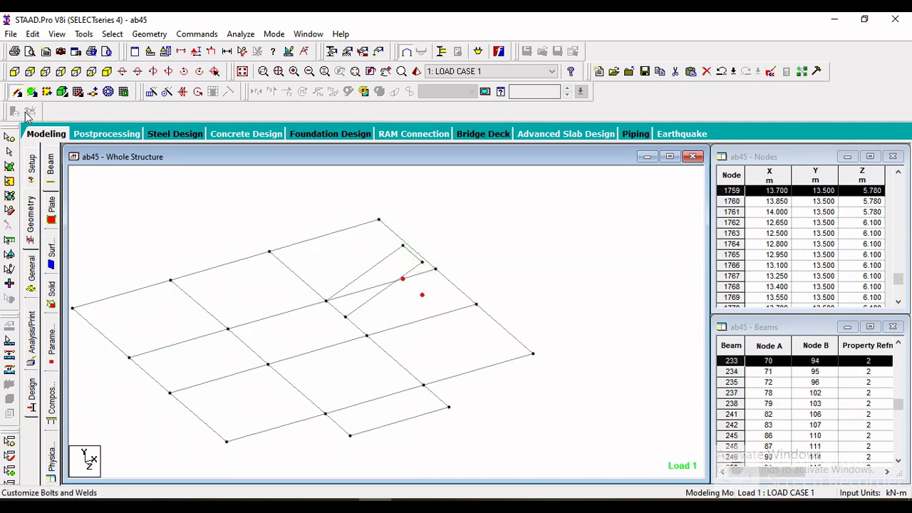
pyautogui.press('Delete')
# Copy the two upper end nodes of the inclined stair beams and paste them offset 1.5 m along X.
pyautogui.click(9, 137)
pyautogui.keyDown('ctrl'); pyautogui.click(421, 263); pyautogui.keyUp('ctrl')
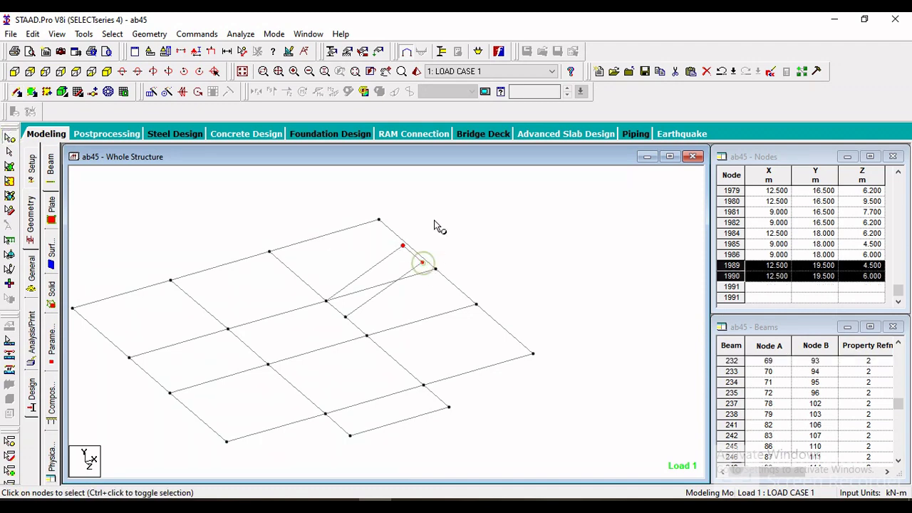
pyautogui.rightClick(436, 222)
pyautogui.rightClick(475, 246)
pyautogui.click(516, 277)
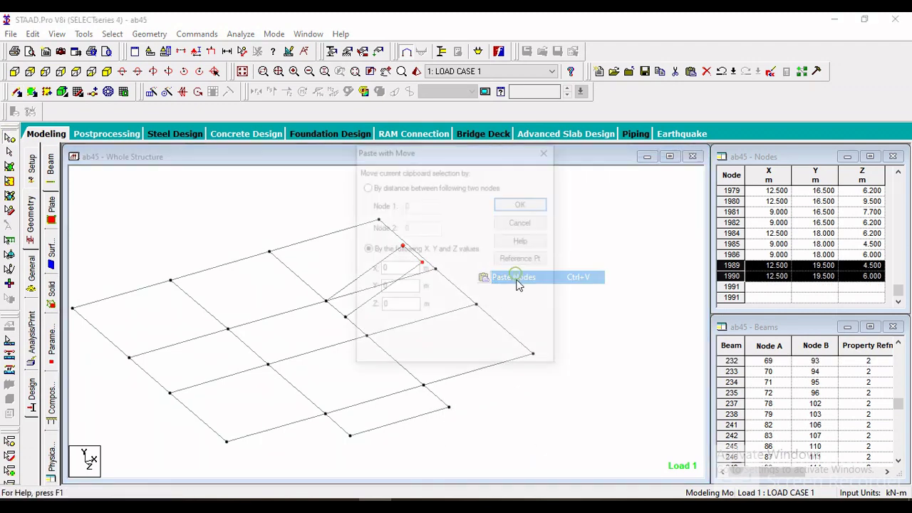
pyautogui.moveTo(436, 151); pyautogui.dragTo(592, 141)
pyautogui.click(546, 258)
pyautogui.moveTo(545, 258); pyautogui.dragTo(525, 259)
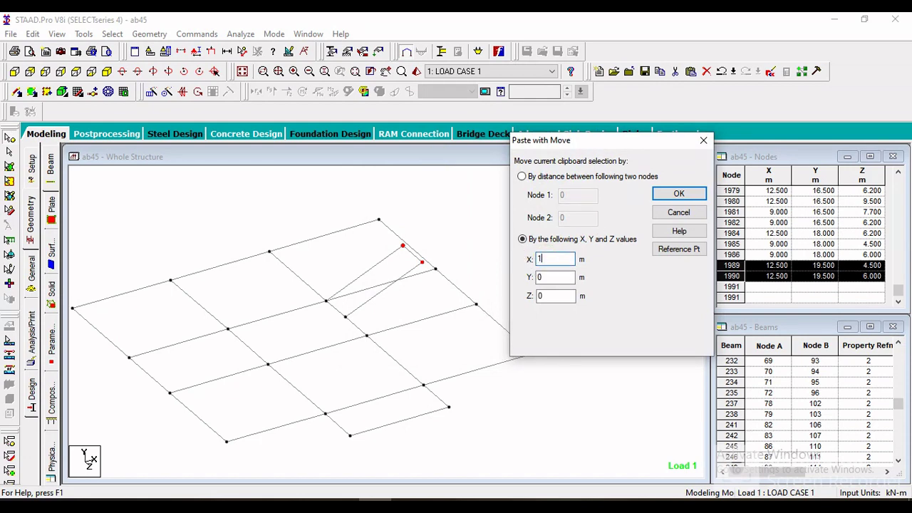
pyautogui.write('1.5')
pyautogui.press('Return')
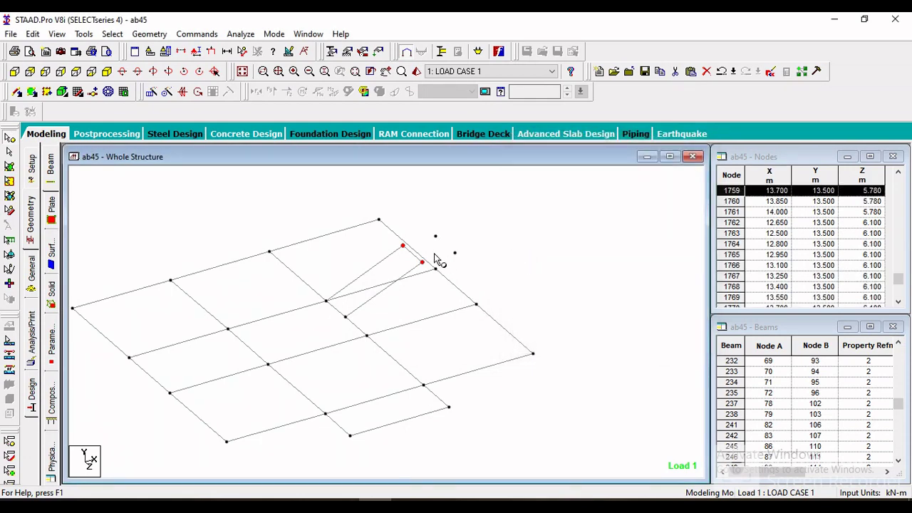
# Copy the two landing nodes at Z = 6 m, X = 12.5 and 14 m, and paste them 0.2 m along Z.
pyautogui.keyDown('ctrl'); pyautogui.click(422, 264); pyautogui.keyUp('ctrl')
pyautogui.keyDown('ctrl'); pyautogui.click(456, 254); pyautogui.keyUp('ctrl')
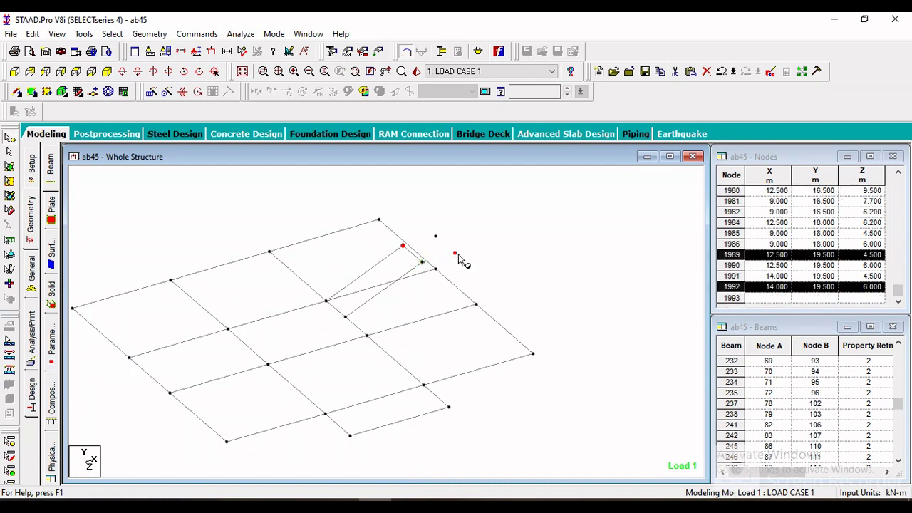
pyautogui.click(460, 262)
pyautogui.click(455, 255)
pyautogui.keyDown('ctrl'); pyautogui.click(422, 263); pyautogui.keyUp('ctrl')
pyautogui.rightClick(500, 250)
pyautogui.click(528, 272)
pyautogui.rightClick(524, 273)
pyautogui.click(554, 305)
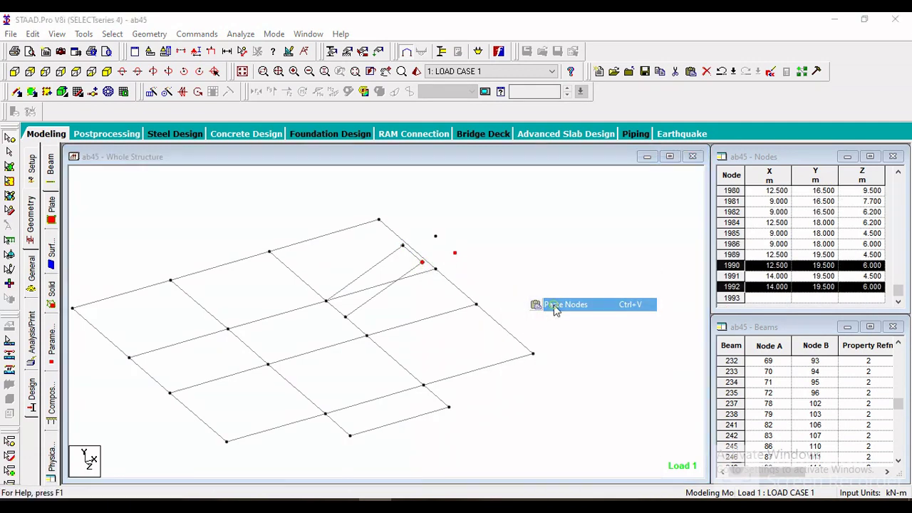
pyautogui.click(394, 308)
pyautogui.doubleClick(394, 309)
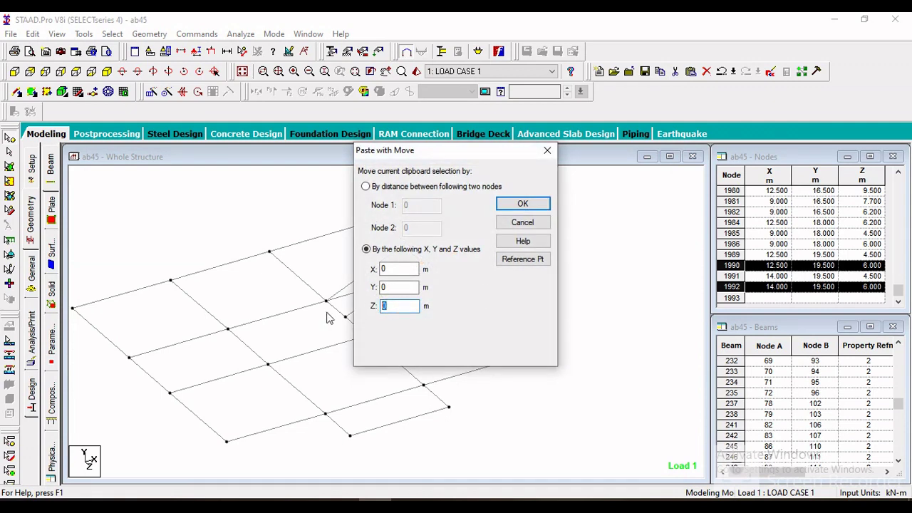
pyautogui.press('Return')
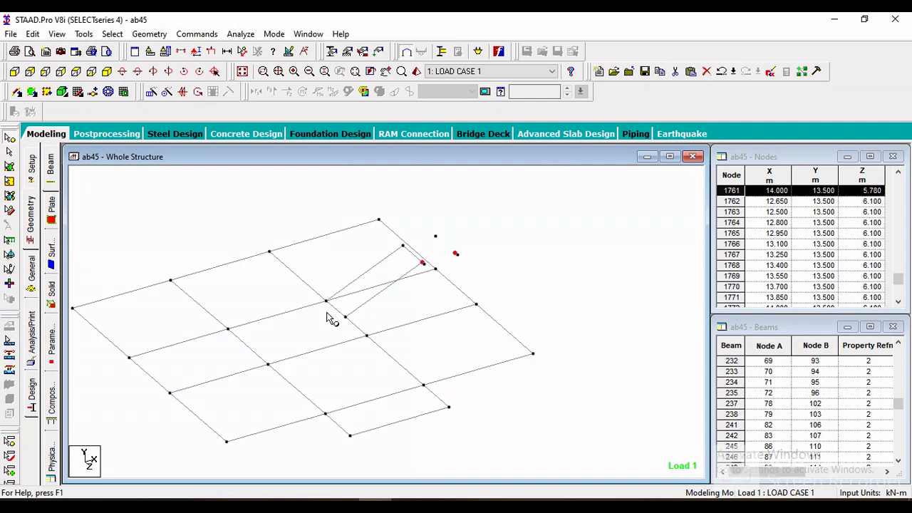
# Copy the two landing nodes at Z = 6.2 m and paste them 1.5 m along Z.
pyautogui.rightClick(471, 271)
pyautogui.click(503, 287)
pyautogui.press('Return')
pyautogui.rightClick(508, 289)
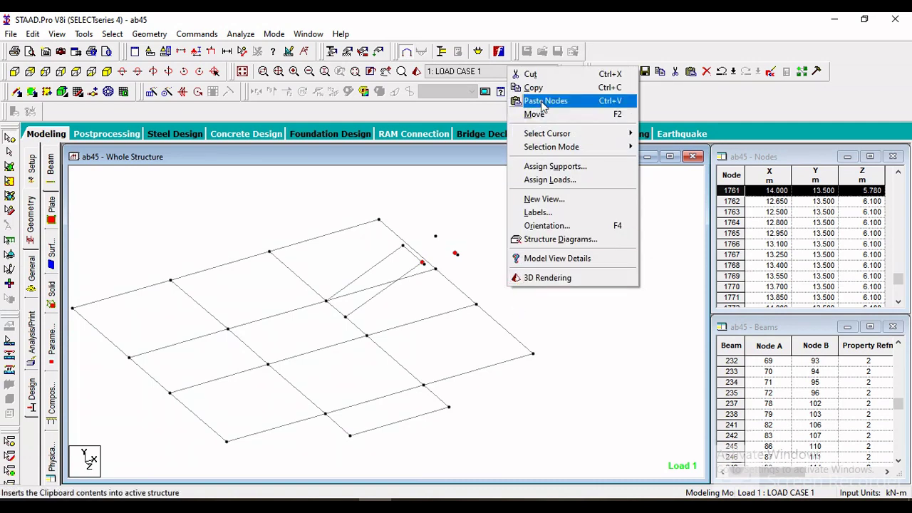
pyautogui.click(543, 101)
pyautogui.moveTo(419, 153); pyautogui.dragTo(586, 154)
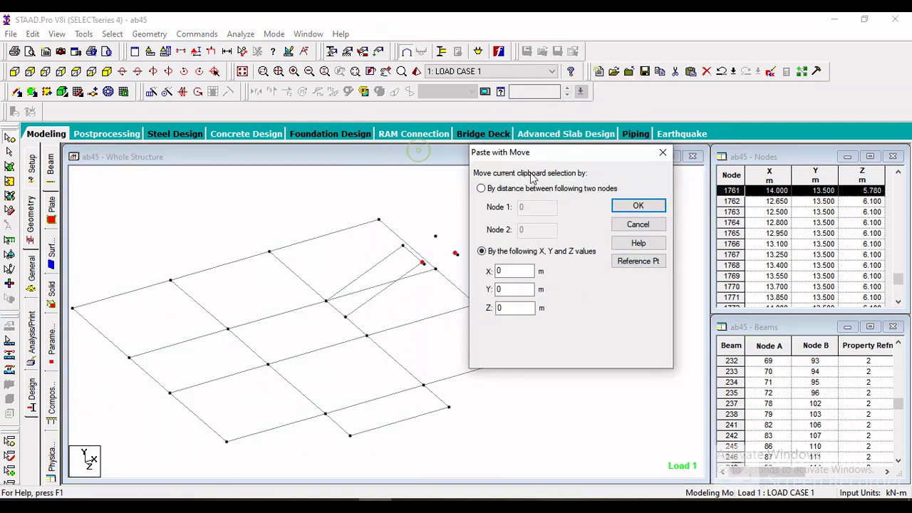
pyautogui.doubleClick(520, 308)
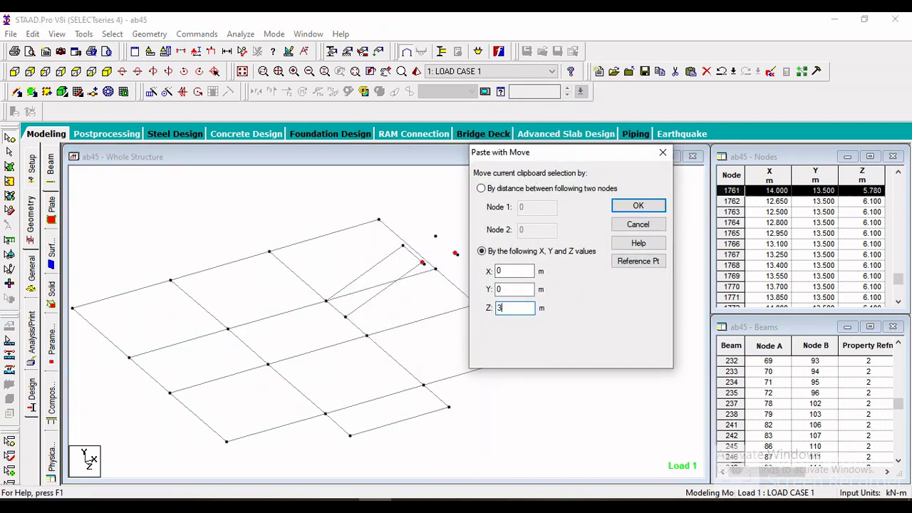
pyautogui.press('Return')
pyautogui.write('1')
pyautogui.press('Return')
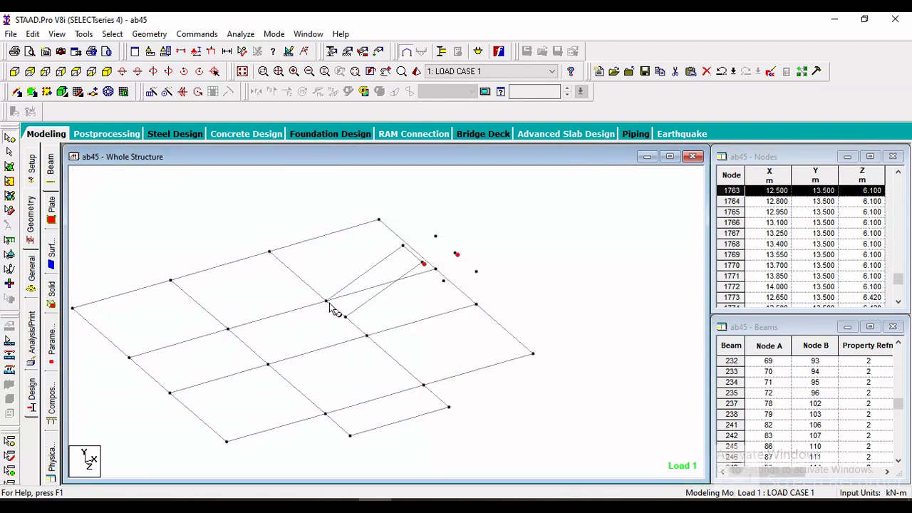
# Draw beams around the landing perimeter, linking the first flight's upper end to the outer corner nodes.
pyautogui.keyDown('ctrl'); pyautogui.click(443, 280); pyautogui.keyUp('ctrl')
pyautogui.click(17, 92)
pyautogui.moveTo(434, 237); pyautogui.dragTo(403, 246)
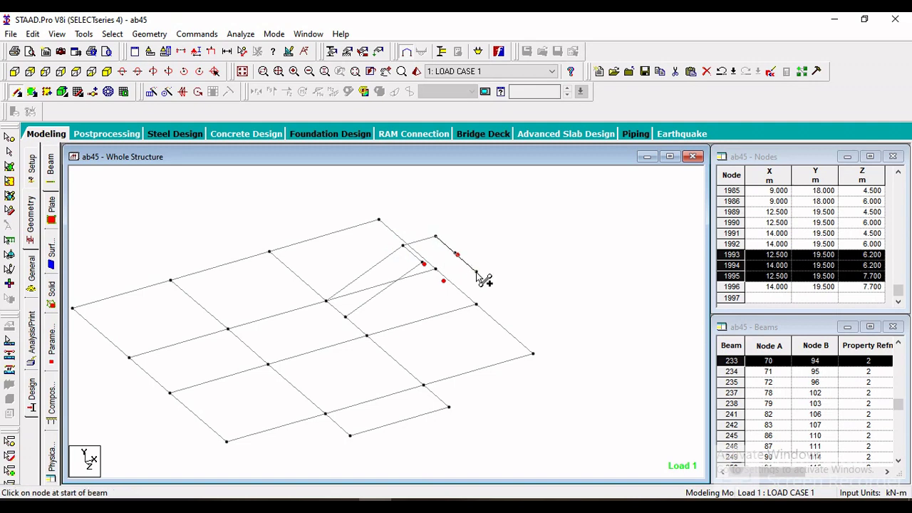
pyautogui.moveTo(443, 281); pyautogui.dragTo(425, 261)
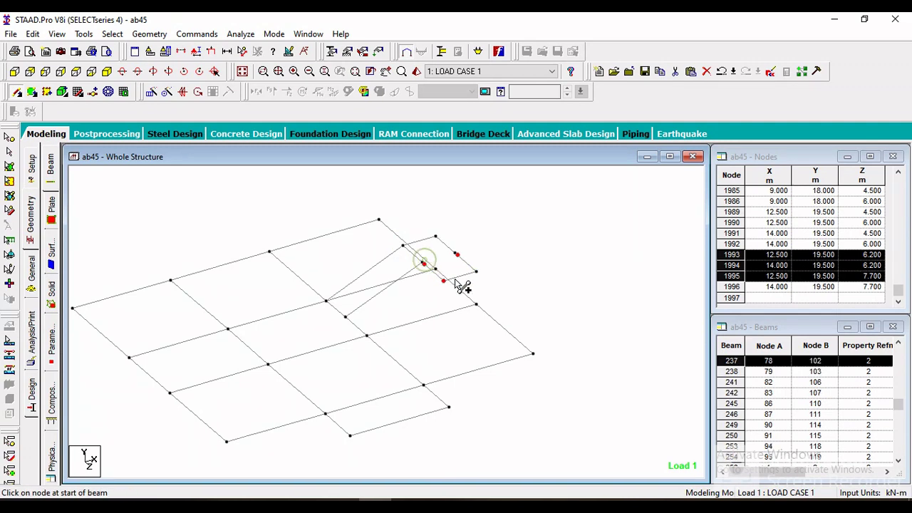
# Copy the X = 12.5 m landing nodes at Z = 6.2 and 7.7 m, and paste them -3.5 m along X.
pyautogui.press('Down')
pyautogui.press('Down')
pyautogui.press('Up')
pyautogui.press('Up')
pyautogui.press('Up')
pyautogui.press('Up')
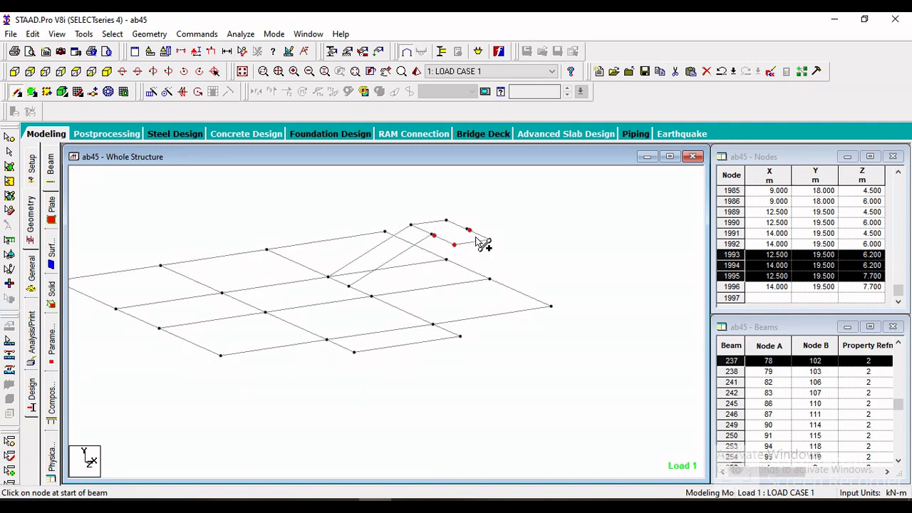
pyautogui.click(9, 151)
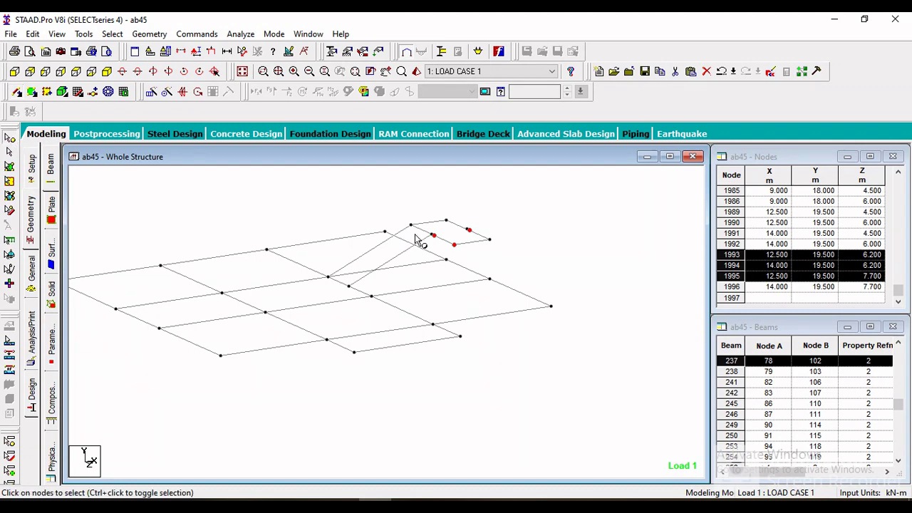
pyautogui.rightClick(507, 215)
pyautogui.click(519, 233)
pyautogui.rightClick(519, 232)
pyautogui.click(537, 263)
pyautogui.doubleClick(402, 268)
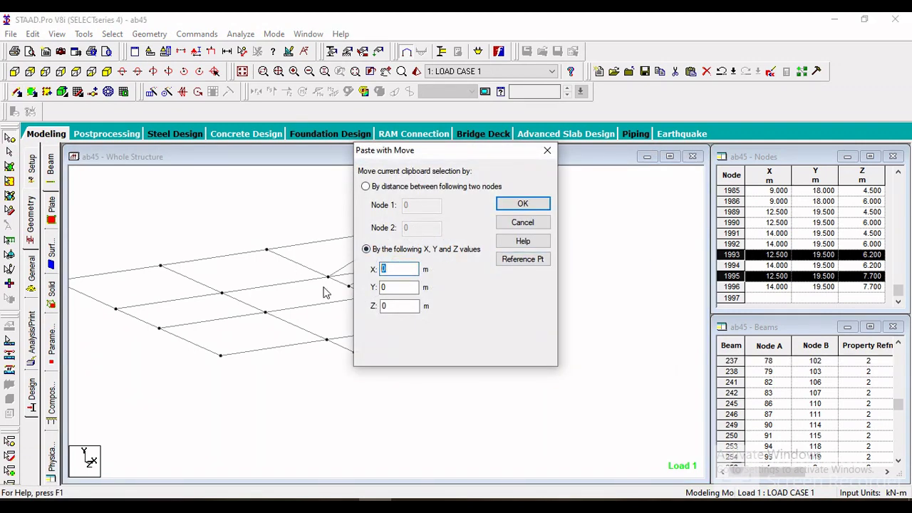
pyautogui.press('Return')
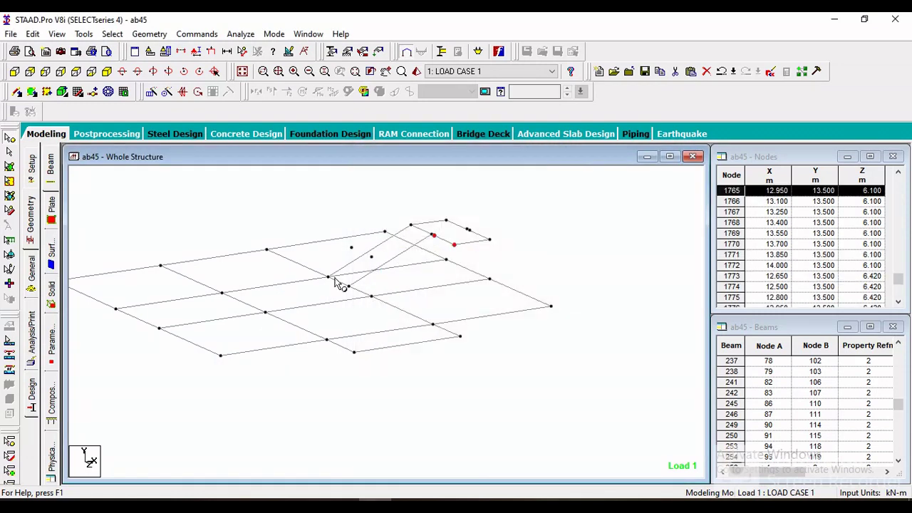
# Copy the two X = 9 m nodes at Z = 6.2 and 7.7 m, and paste them 1.5 m up along Y.
pyautogui.click(370, 257)
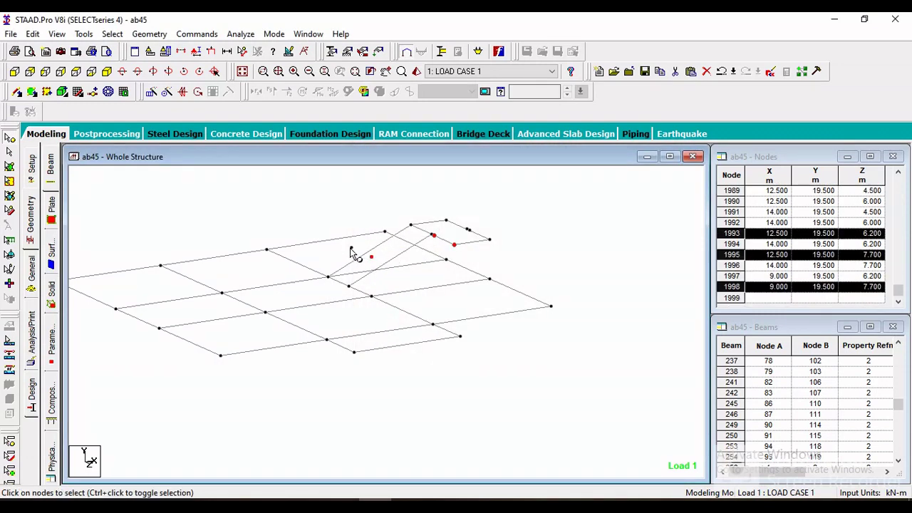
pyautogui.keyDown('ctrl'); pyautogui.click(351, 248); pyautogui.keyUp('ctrl')
pyautogui.rightClick(543, 195)
pyautogui.click(529, 254)
pyautogui.click(371, 257)
pyautogui.keyDown('ctrl'); pyautogui.click(351, 247); pyautogui.keyUp('ctrl')
pyautogui.press('Right')
pyautogui.press('Right')
pyautogui.press('Right')
pyautogui.press('Right')
pyautogui.press('Right')
pyautogui.press('Right')
pyautogui.press('Right')
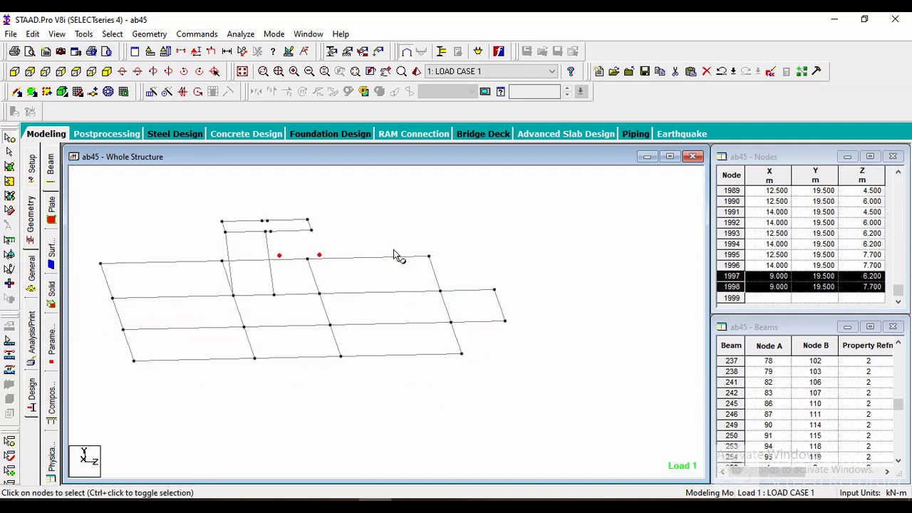
pyautogui.rightClick(374, 205)
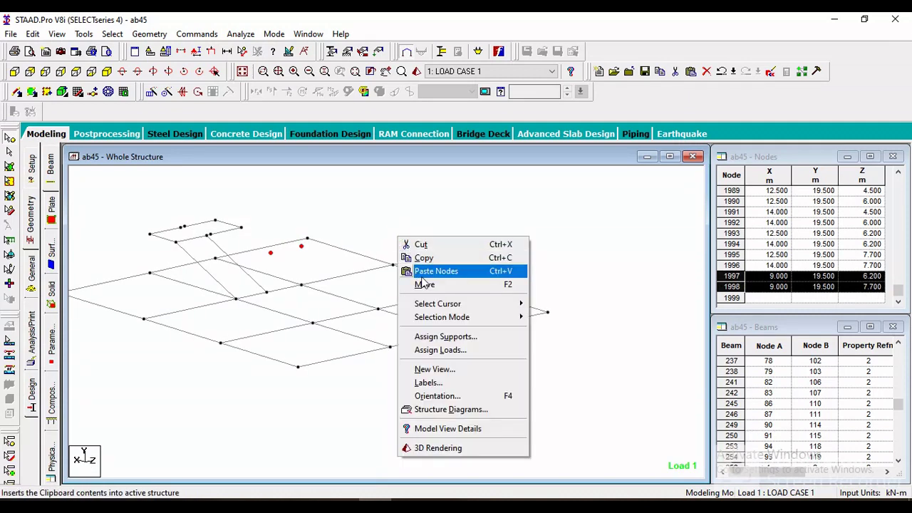
pyautogui.click(410, 269)
pyautogui.press('Return')
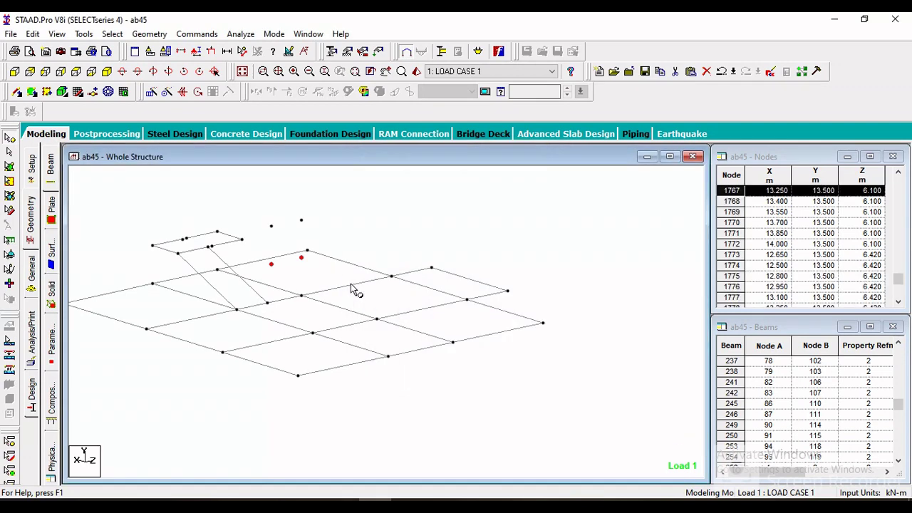
# Draw the second flight's two inclined beams from the landing to the upper X = 9 m nodes, and join their upper ends.
pyautogui.click(17, 91)
pyautogui.moveTo(241, 239)
pyautogui.mouseDown()
pyautogui.moveTo(302, 223)
pyautogui.moveTo(271, 227)
pyautogui.mouseUp()
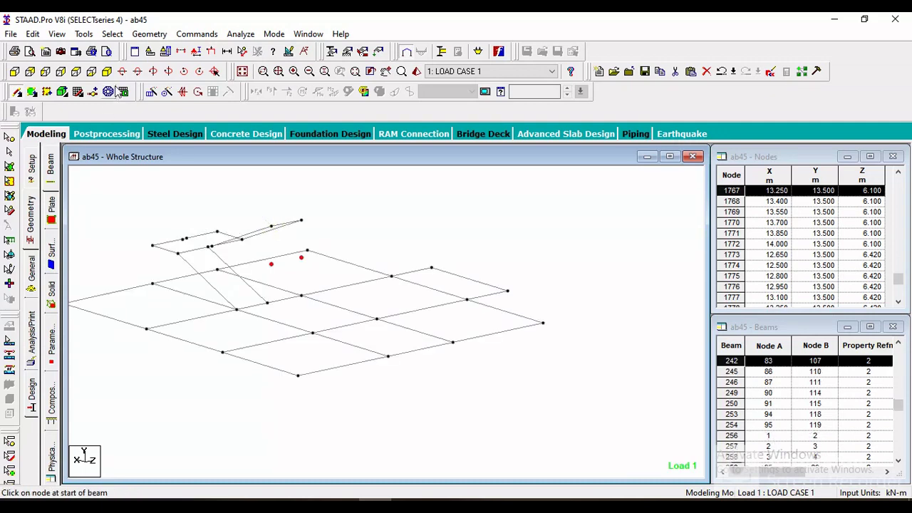
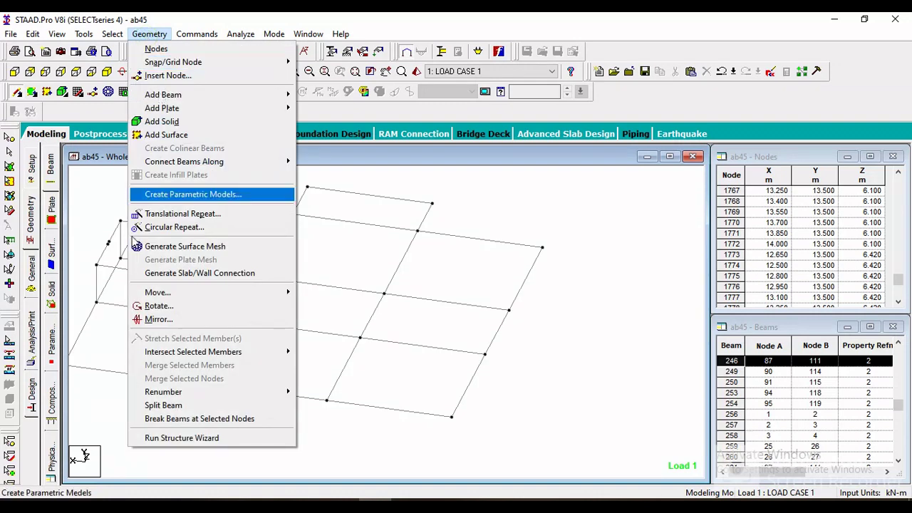
# Generate a quadrilateral surface mesh over the lower stair flight, with 10 divisions per side.
pyautogui.click(171, 246)
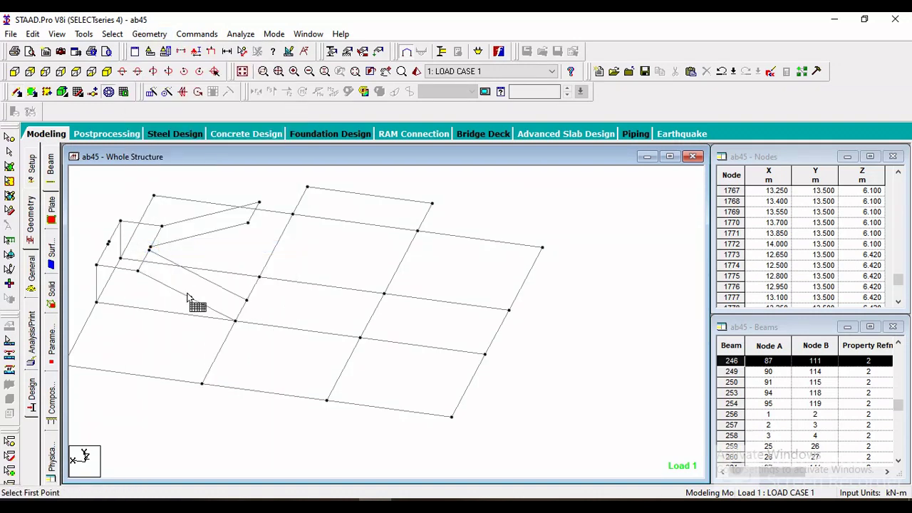
pyautogui.click(123, 73)
pyautogui.click(349, 293)
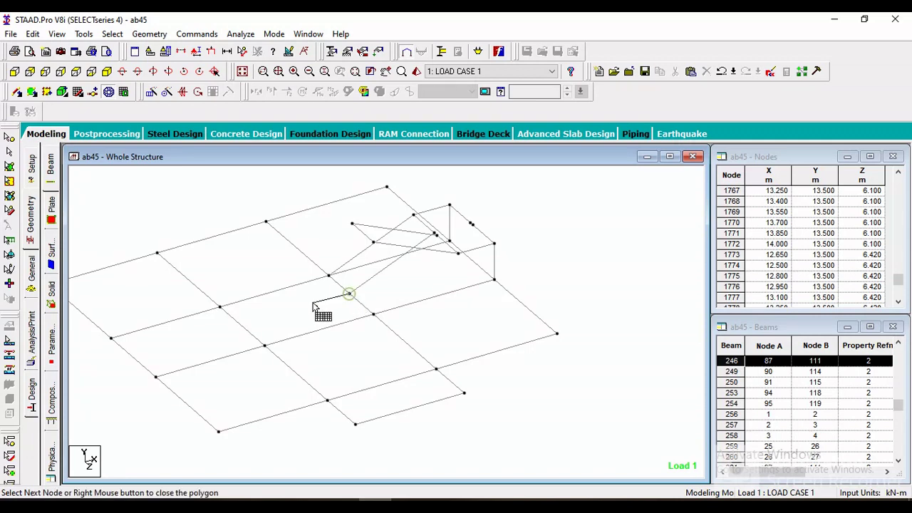
pyautogui.click(414, 217)
pyautogui.click(329, 275)
pyautogui.click(347, 295)
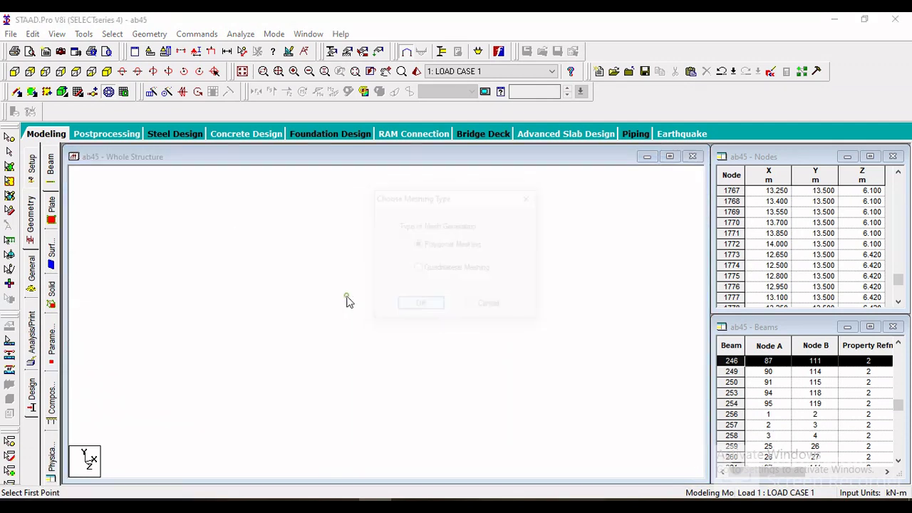
pyautogui.click(426, 310)
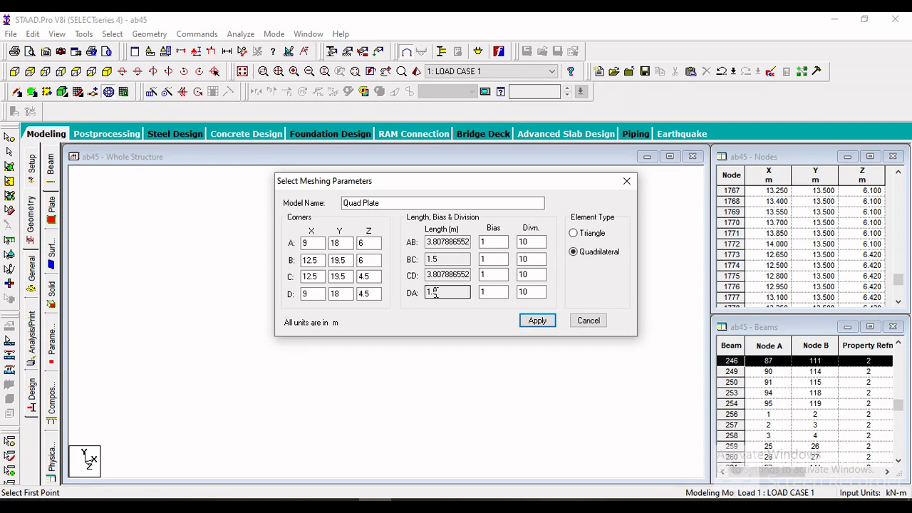
pyautogui.click(537, 320)
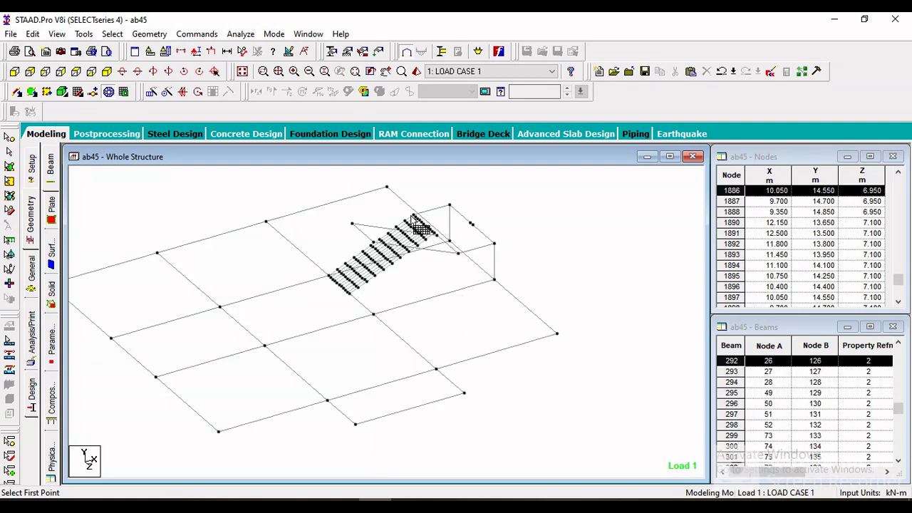
# Generate a quadrilateral surface mesh over the landing between its four corner nodes, with 10 divisions per side.
pyautogui.press('Up')
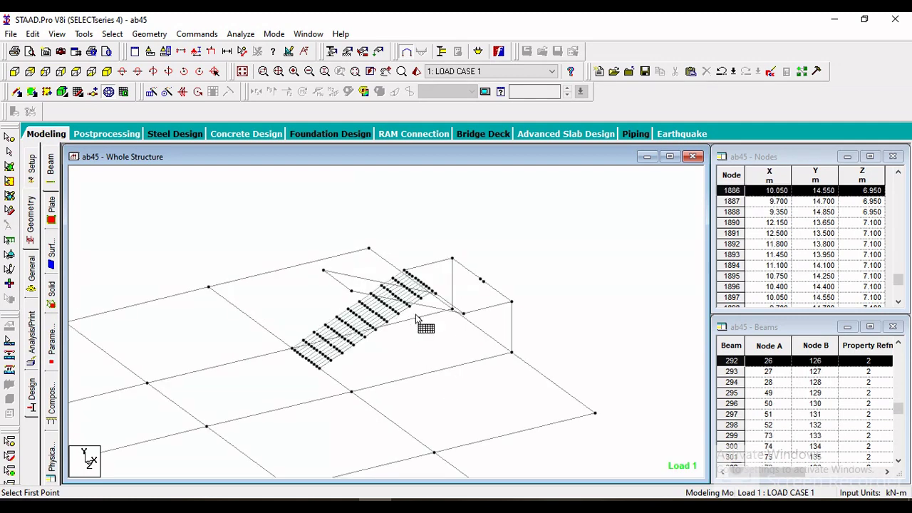
pyautogui.click(464, 314)
pyautogui.click(511, 301)
pyautogui.click(453, 258)
pyautogui.click(404, 270)
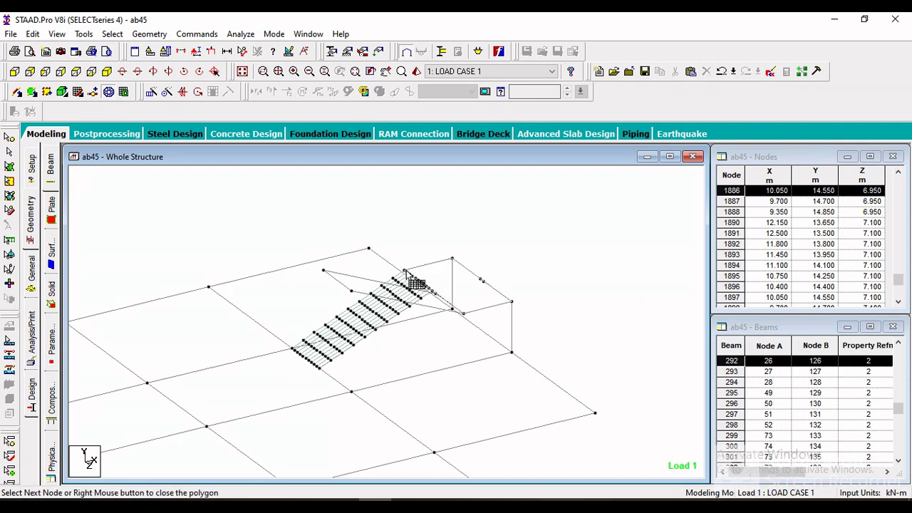
pyautogui.click(463, 313)
pyautogui.click(460, 269)
pyautogui.click(420, 306)
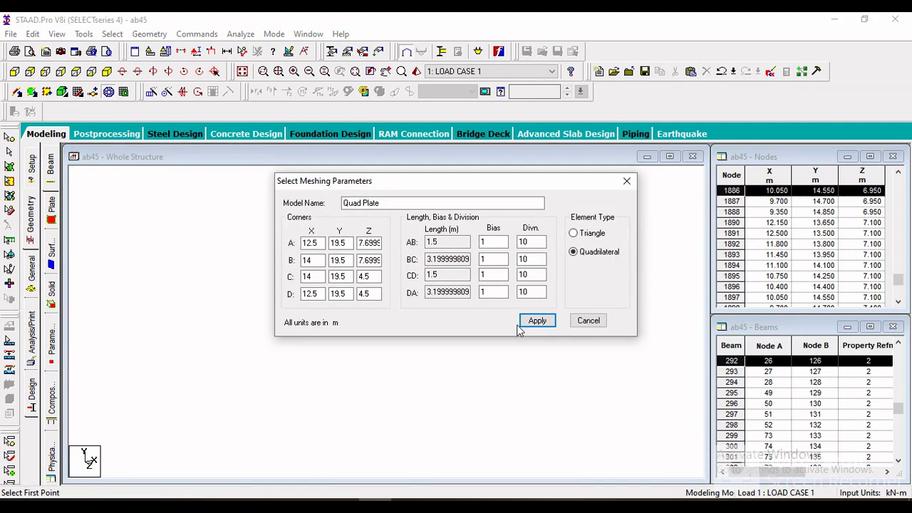
pyautogui.click(524, 322)
# Generate a quadrilateral surface mesh over the upper stair flight, from the landing to the upper nodes.
pyautogui.press('Left')
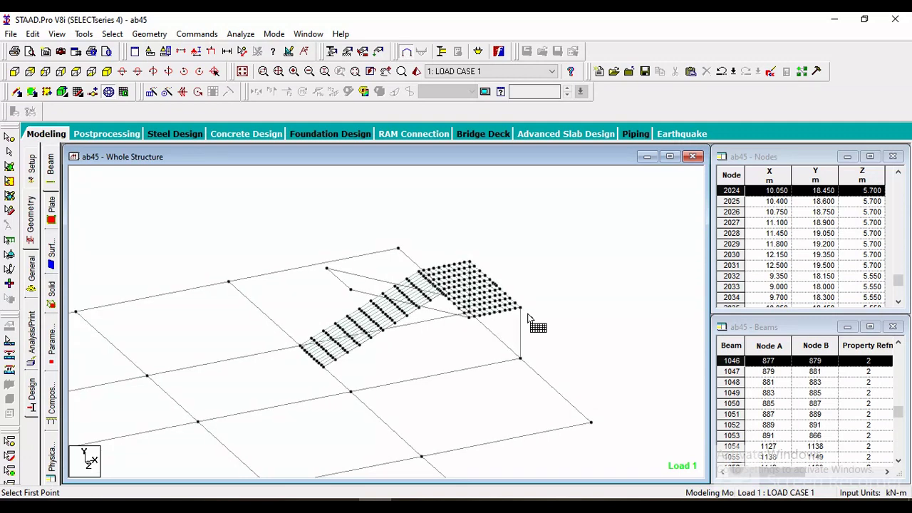
pyautogui.click(469, 318)
pyautogui.scroll(2, 453, 312)
pyautogui.click(108, 92)
pyautogui.click(108, 92)
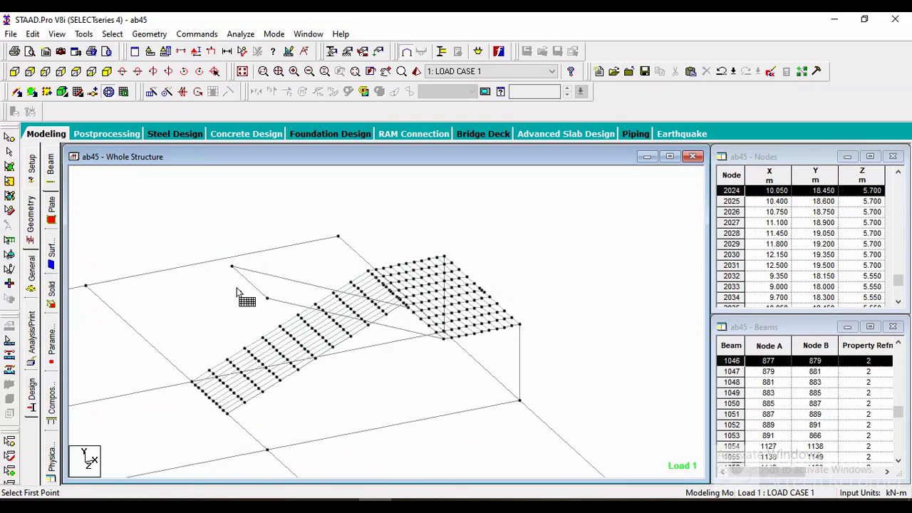
pyautogui.click(267, 299)
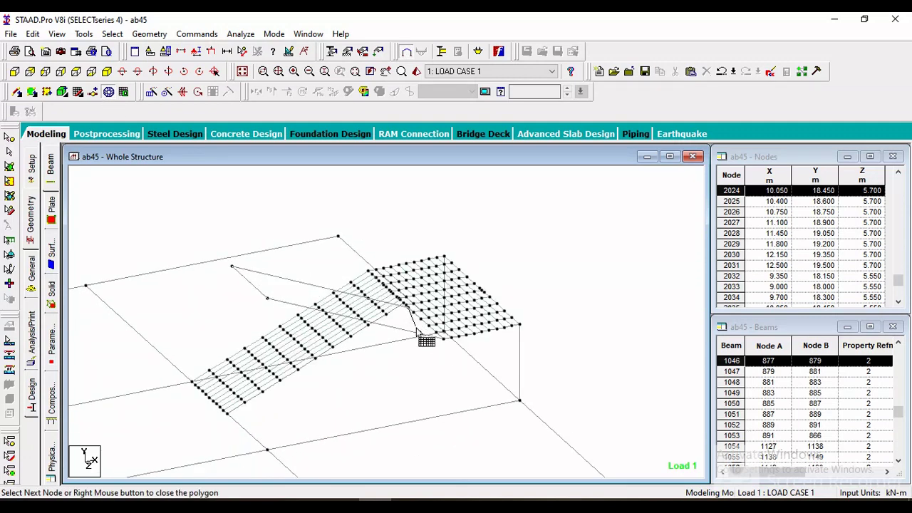
pyautogui.click(445, 340)
pyautogui.click(268, 299)
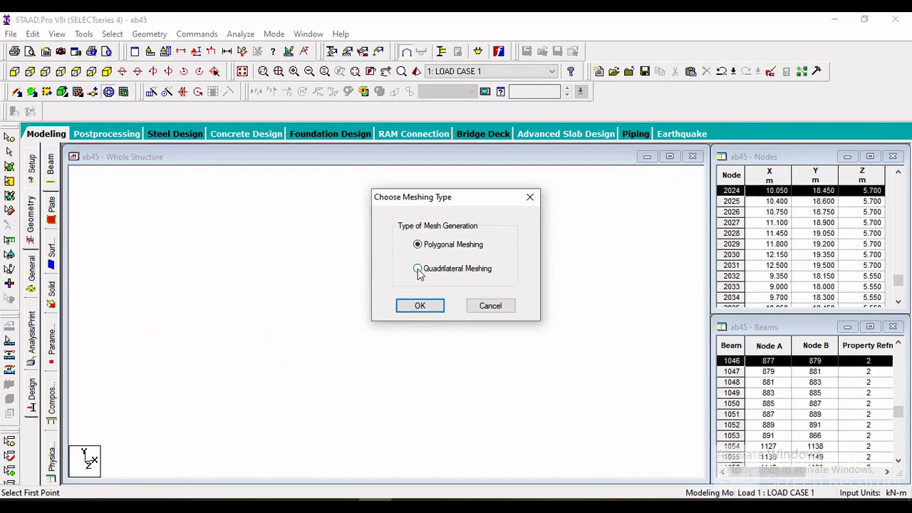
pyautogui.click(419, 269)
pyautogui.click(420, 305)
pyautogui.click(533, 320)
# Examine the meshed staircase within the whole frame in isometric view and front elevation.
pyautogui.moveTo(401, 368); pyautogui.dragTo(494, 287, button='middle')
pyautogui.scroll(-2, 485, 256)
pyautogui.scroll(-3, 494, 286)
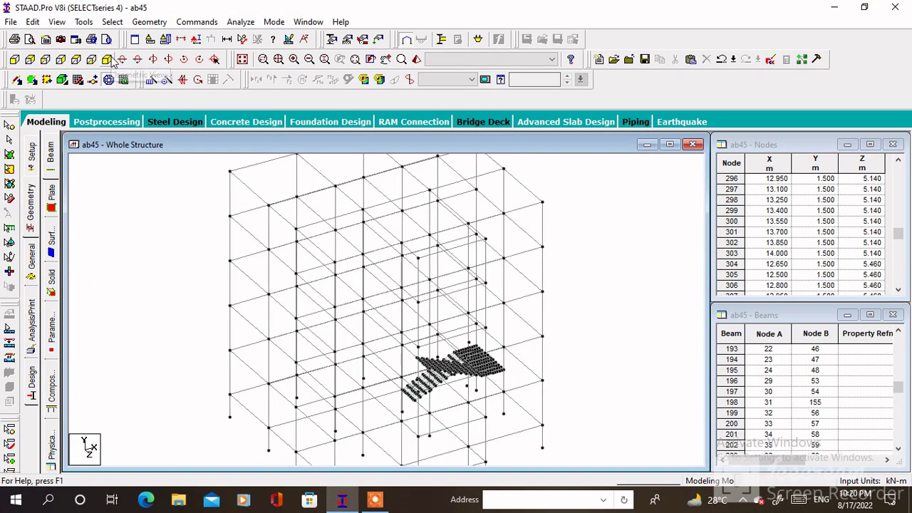
pyautogui.scroll(-1, 404, 361)
pyautogui.scroll(-2, 487, 404)
pyautogui.moveTo(487, 404); pyautogui.dragTo(393, 410, button='middle')
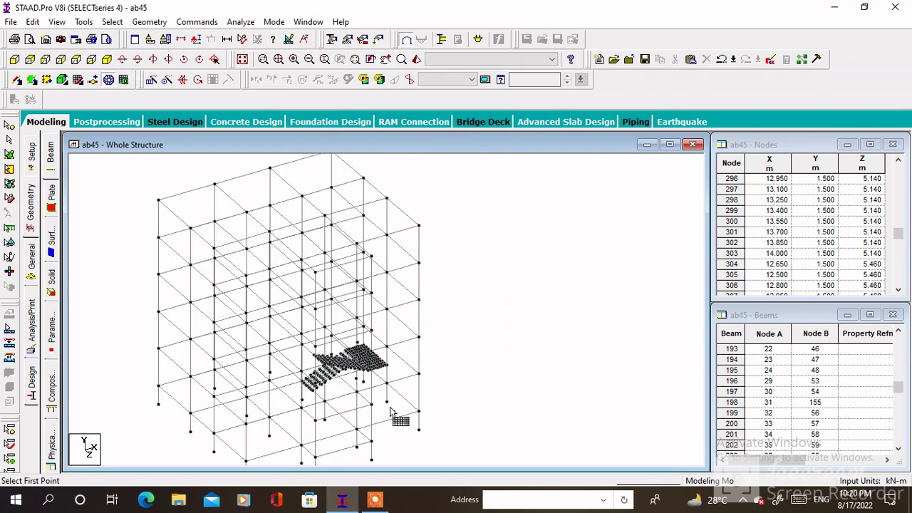
pyautogui.scroll(2, 377, 401)
pyautogui.click(14, 60)
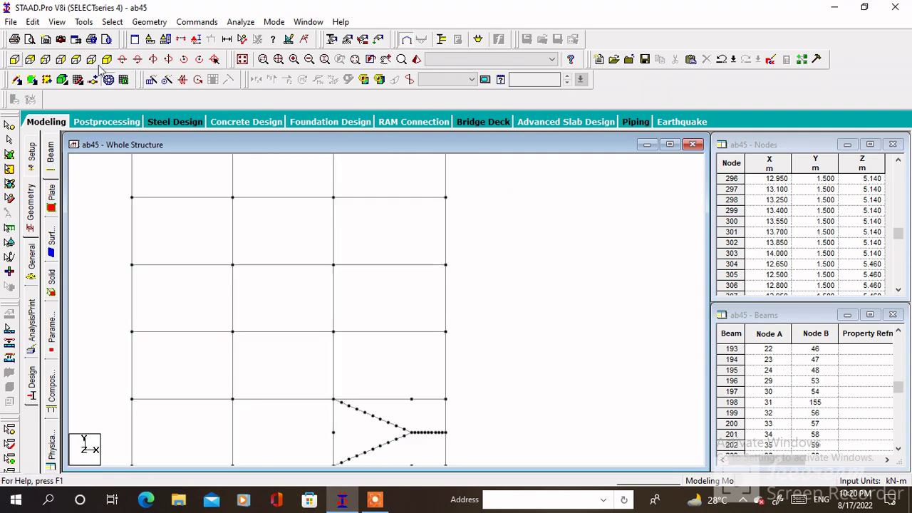
pyautogui.click(513, 277)
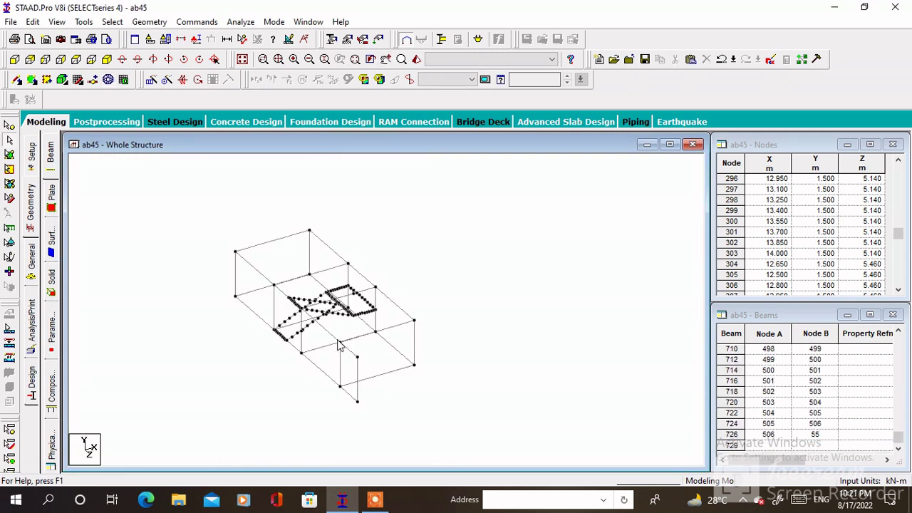
pyautogui.scroll(4, 332, 336)
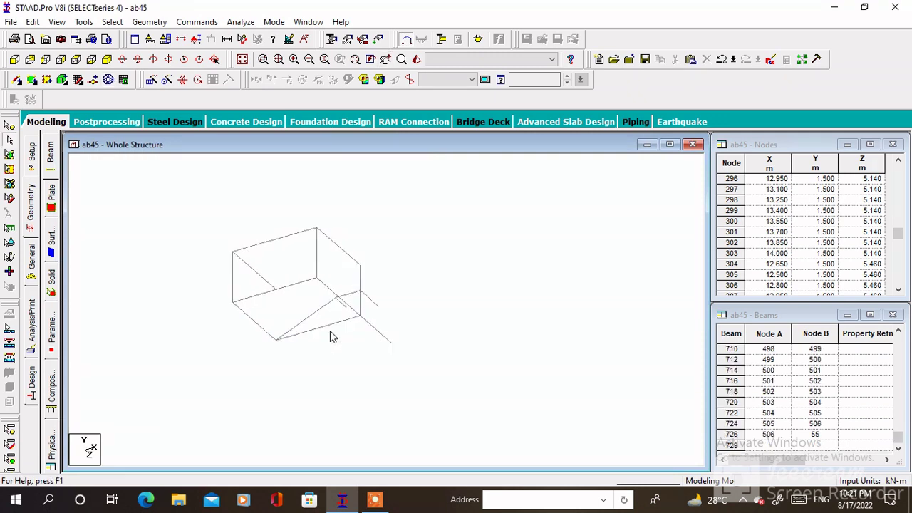
# Select the staircase beams in the isolated storey, leaving the surrounding frame beams and columns out of the selection.
pyautogui.click(77, 59)
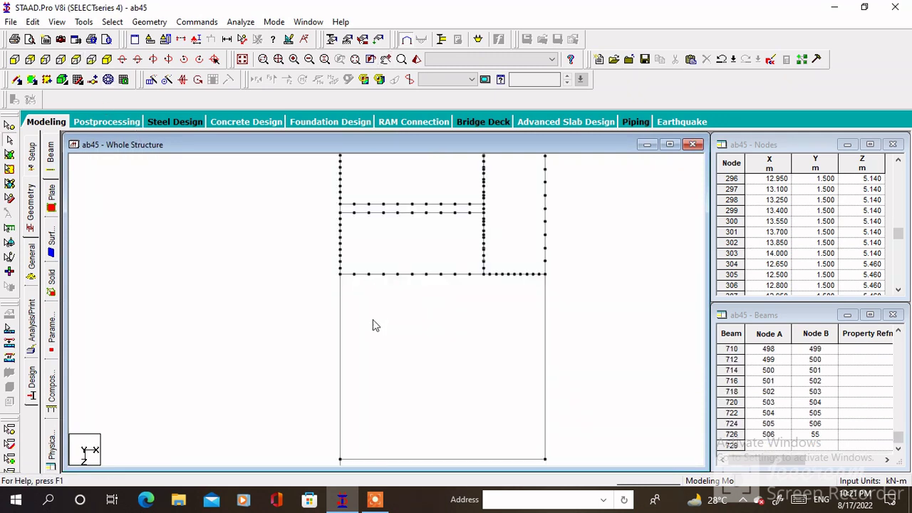
pyautogui.moveTo(326, 323); pyautogui.dragTo(461, 191)
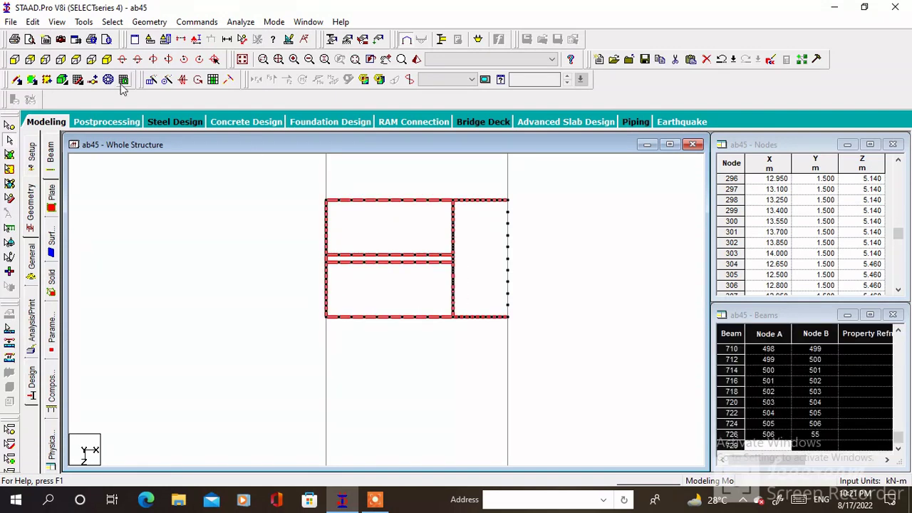
pyautogui.click(106, 60)
pyautogui.moveTo(359, 419); pyautogui.dragTo(356, 330, button='middle')
pyautogui.press('Right')
pyautogui.press('Right')
pyautogui.press('Right')
pyautogui.press('Right')
pyautogui.press('Right')
pyautogui.press('Right')
pyautogui.press('Right')
pyautogui.press('Right')
pyautogui.press('Right')
pyautogui.press('Right')
pyautogui.press('Right')
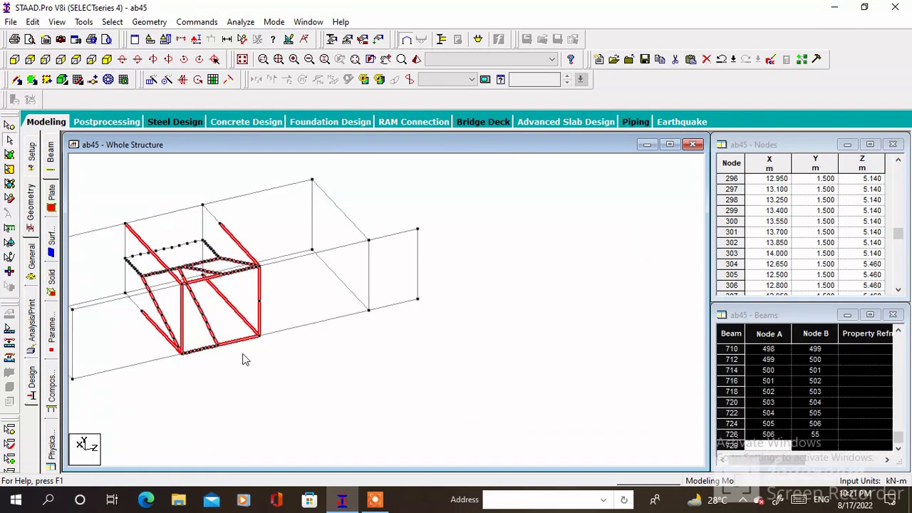
pyautogui.keyDown('ctrl'); pyautogui.click(143, 241); pyautogui.keyUp('ctrl')
pyautogui.keyDown('ctrl'); pyautogui.click(183, 317); pyautogui.keyUp('ctrl')
pyautogui.keyDown('ctrl'); pyautogui.click(220, 292); pyautogui.keyUp('ctrl')
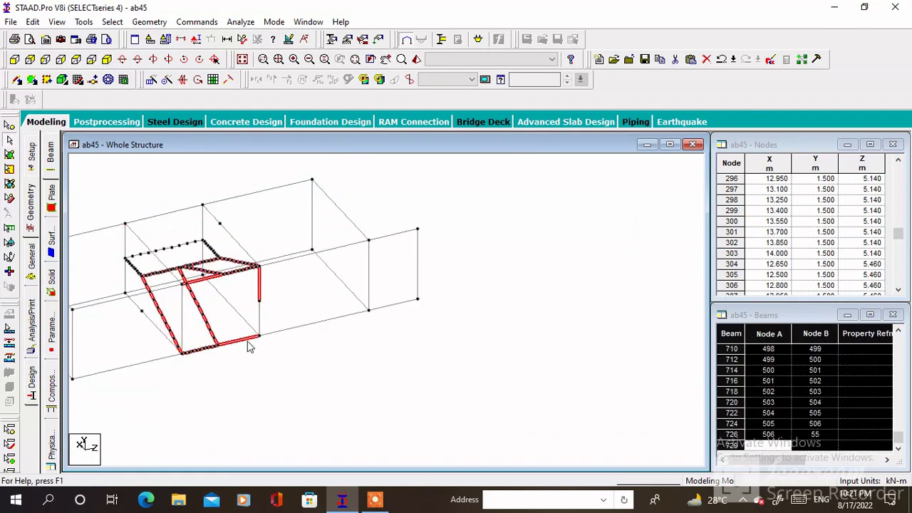
pyautogui.keyDown('ctrl'); pyautogui.click(260, 289); pyautogui.keyUp('ctrl')
pyautogui.keyDown('ctrl'); pyautogui.click(238, 340); pyautogui.keyUp('ctrl')
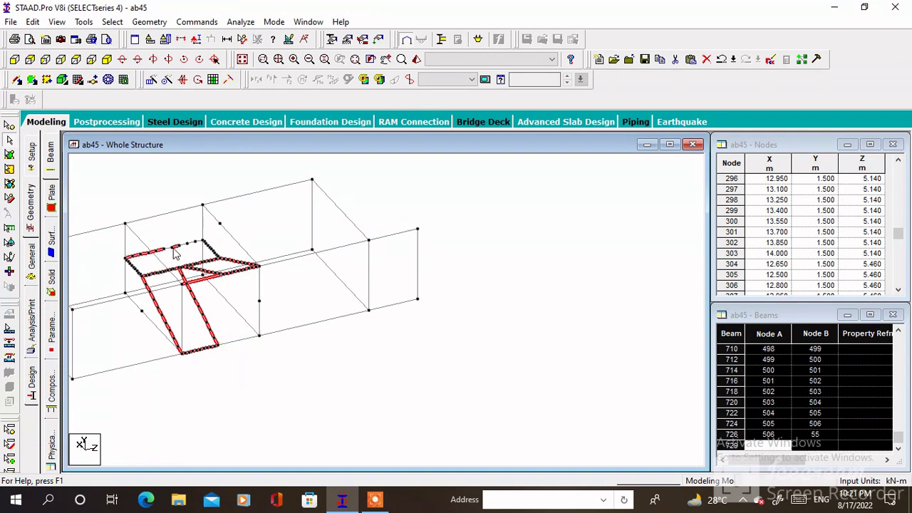
# Add the landing's outer edge beams to the selection, exclude the adjoining column, and delete the selected stair beams.
pyautogui.keyDown('ctrl'); pyautogui.click(203, 226); pyautogui.keyUp('ctrl')
pyautogui.scroll(3, 207, 228)
pyautogui.moveTo(110, 359); pyautogui.dragTo(486, 371, button='middle')
pyautogui.scroll(2, 358, 442)
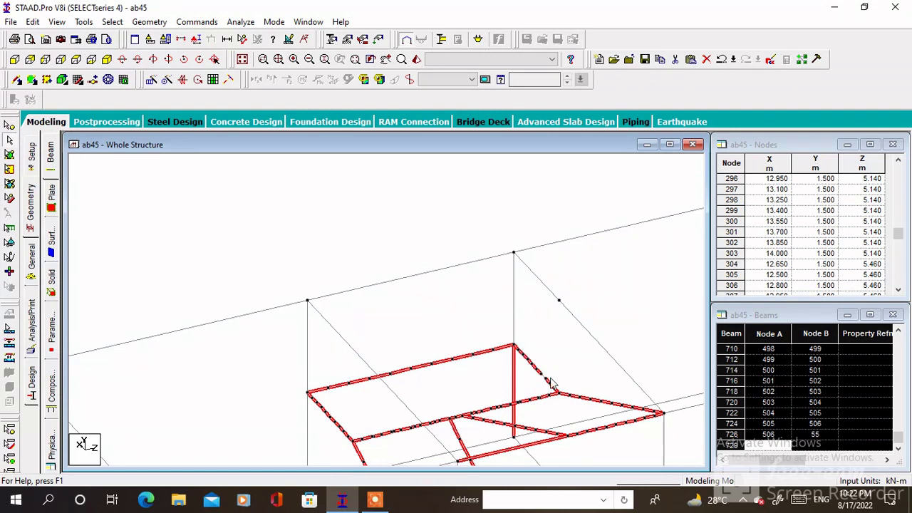
pyautogui.scroll(-1, 559, 387)
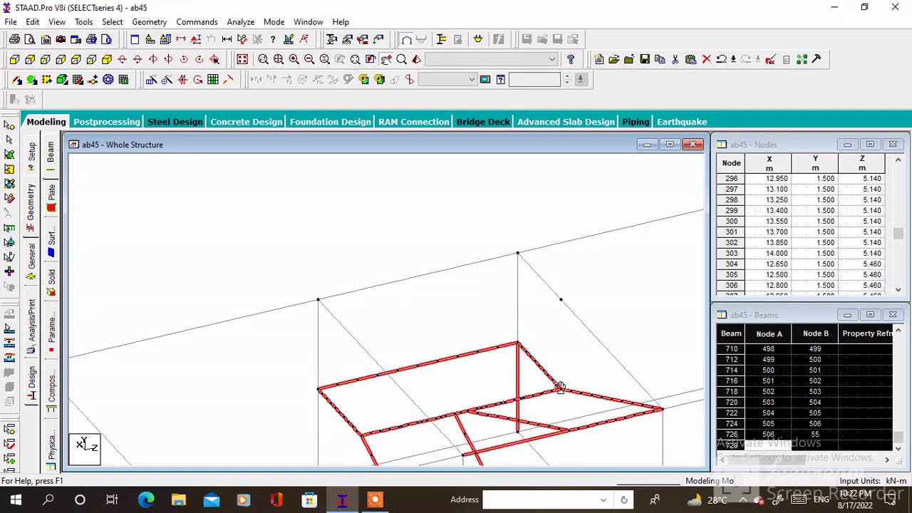
pyautogui.moveTo(560, 386); pyautogui.dragTo(449, 288, button='middle')
pyautogui.scroll(-3, 439, 392)
pyautogui.keyDown('ctrl'); pyautogui.click(426, 255); pyautogui.keyUp('ctrl')
pyautogui.scroll(-1, 511, 322)
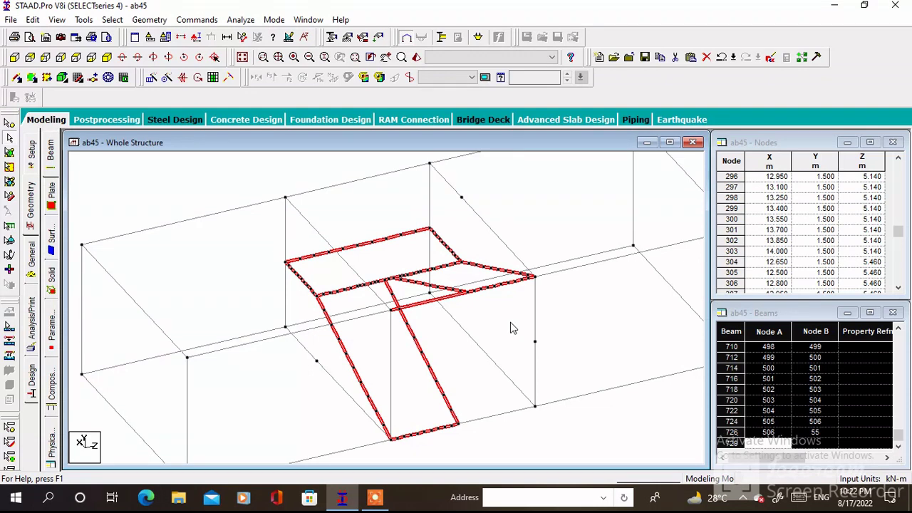
pyautogui.press('Delete')
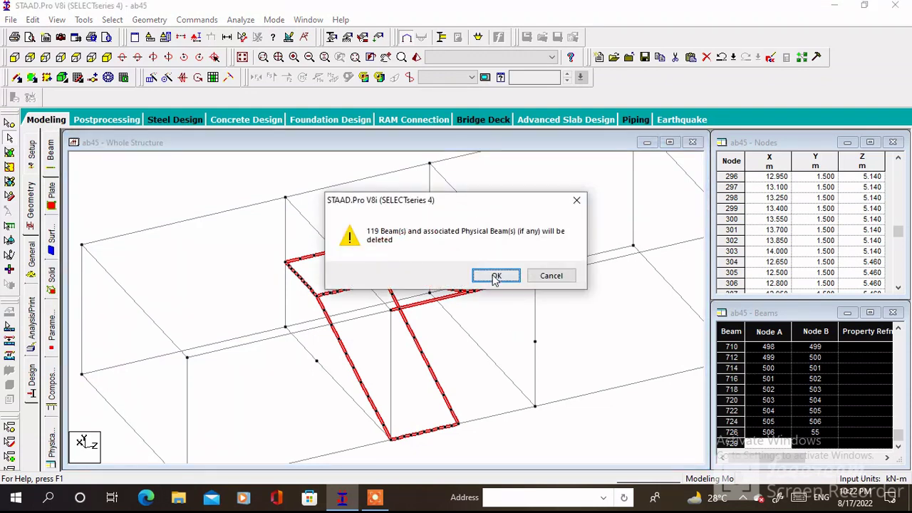
pyautogui.click(495, 278)
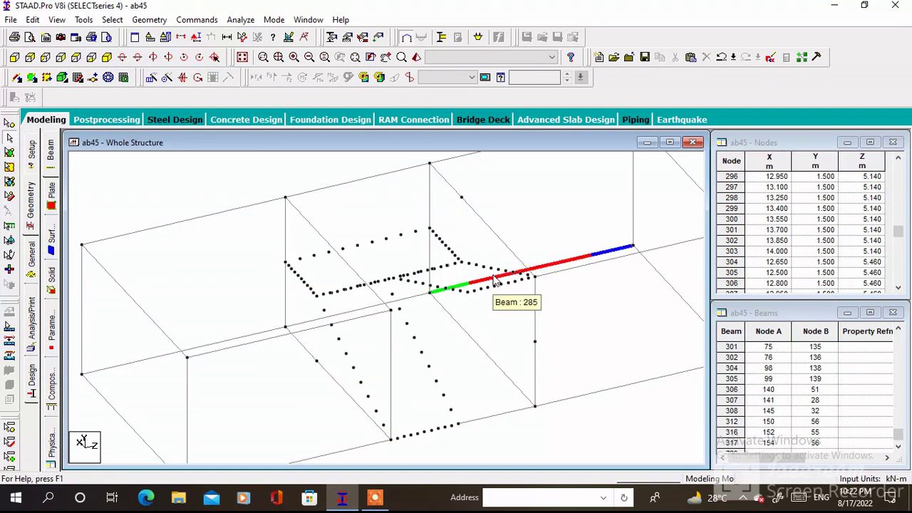
# Show the whole structure in front elevation and select the staircase plates.
pyautogui.click(242, 64)
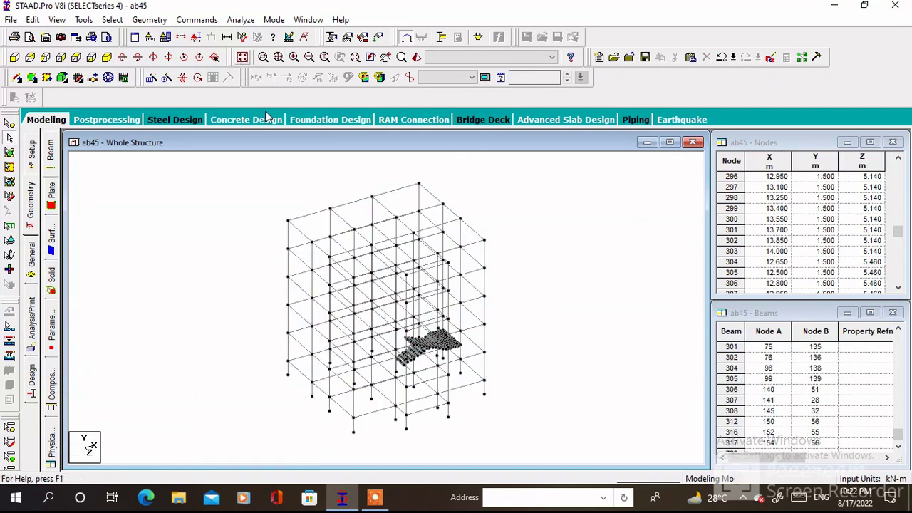
pyautogui.scroll(-2, 406, 386)
pyautogui.scroll(7, 414, 381)
pyautogui.moveTo(436, 382); pyautogui.dragTo(327, 351, button='middle')
pyautogui.moveTo(416, 344); pyautogui.dragTo(275, 317, button='middle')
pyautogui.click(20, 54)
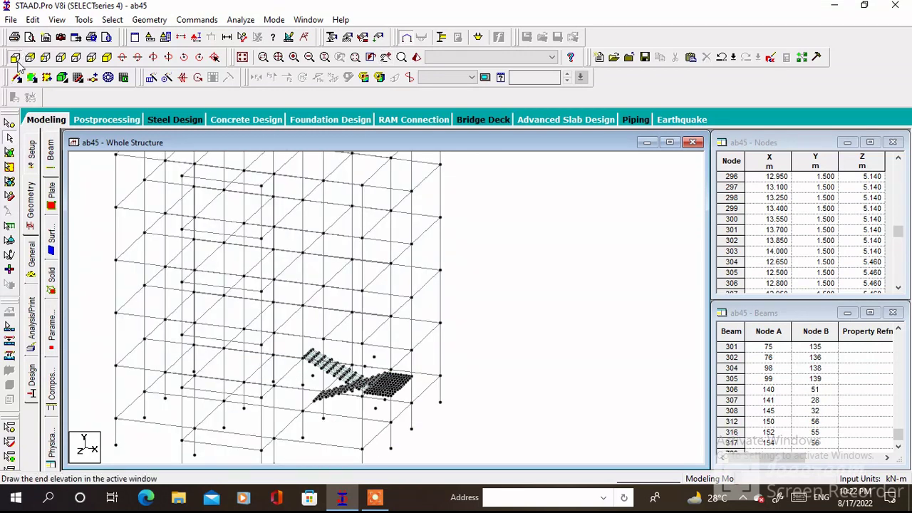
pyautogui.click(15, 57)
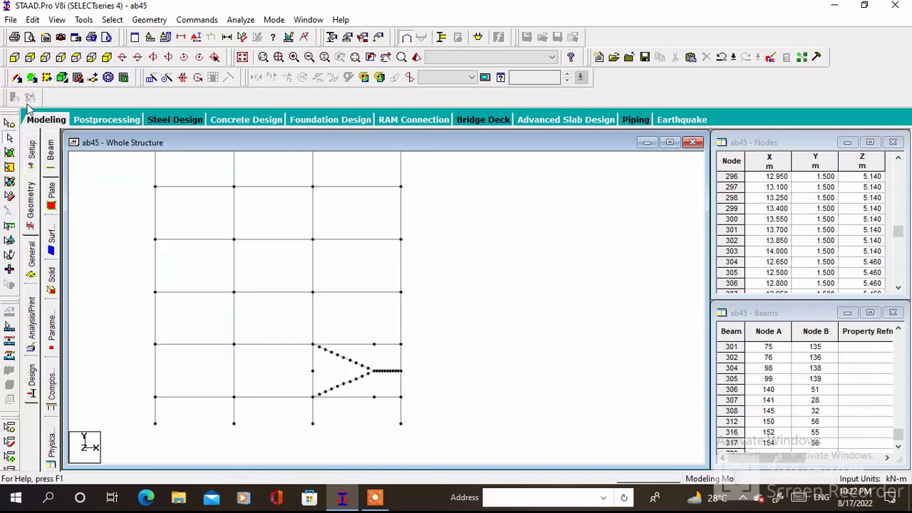
pyautogui.click(8, 138)
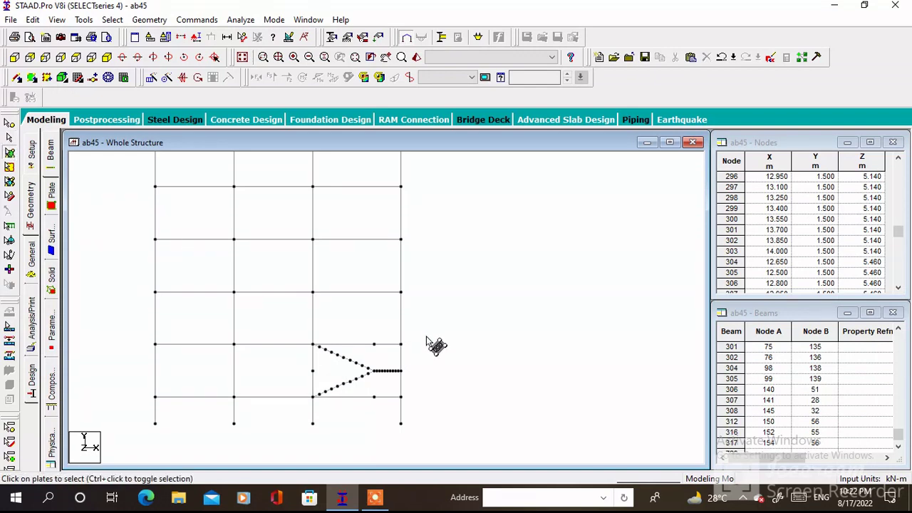
pyautogui.moveTo(292, 426)
pyautogui.mouseDown()
pyautogui.moveTo(289, 411)
pyautogui.moveTo(292, 420)
pyautogui.mouseUp()
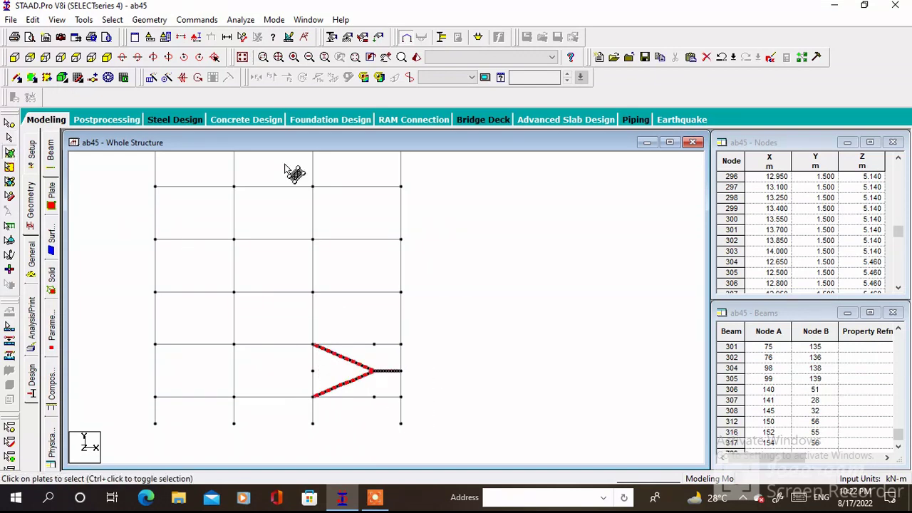
# Repeat the selected staircase plates upward along global Y with Translational Repeat, using 4 steps at 3 m spacing.
pyautogui.click(150, 77)
pyautogui.moveTo(366, 168); pyautogui.dragTo(554, 167)
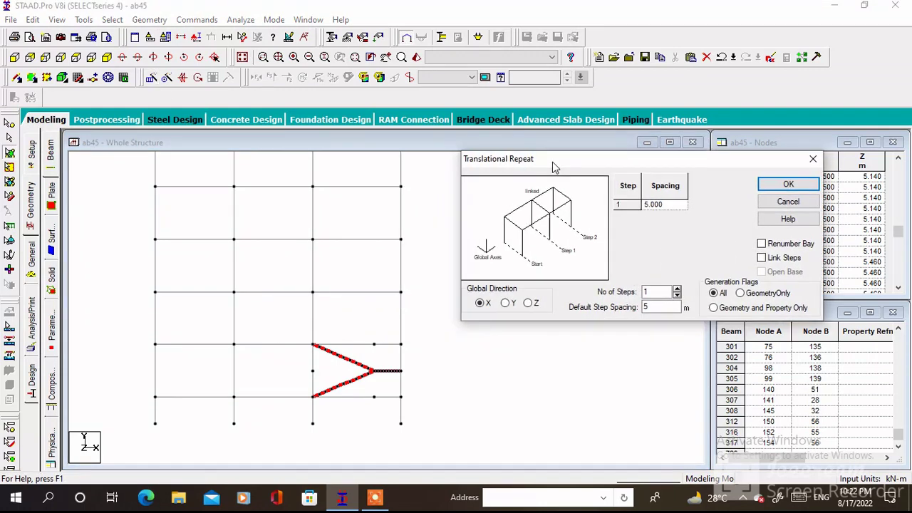
pyautogui.moveTo(421, 290); pyautogui.dragTo(404, 330, button='middle')
pyautogui.scroll(-1, 402, 328)
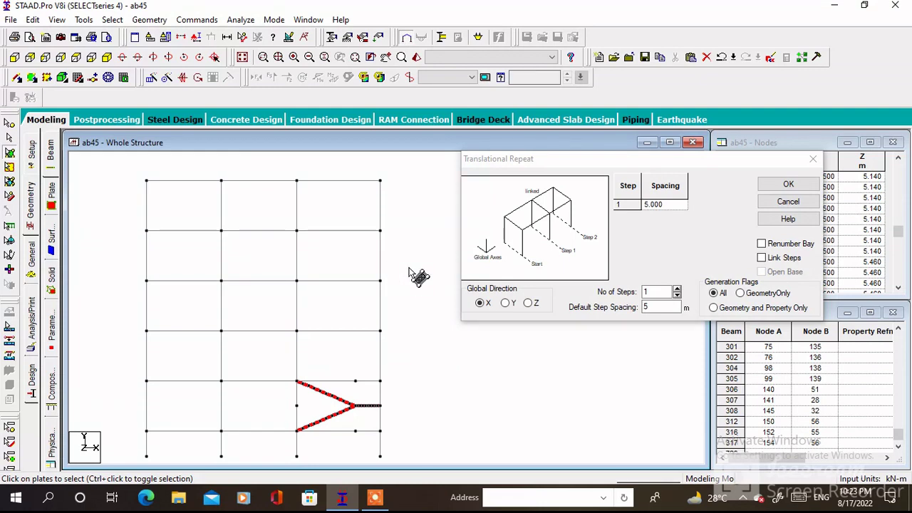
pyautogui.click(505, 303)
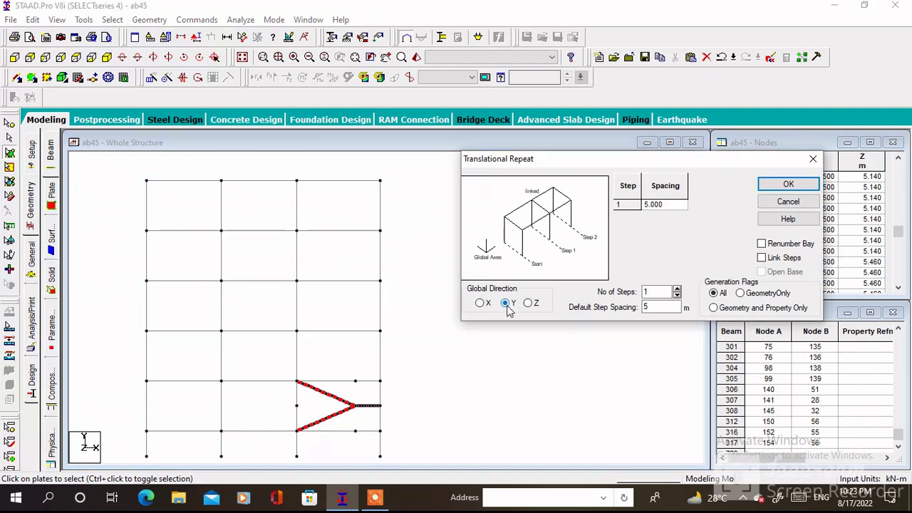
pyautogui.click(677, 291)
pyautogui.click(678, 291)
pyautogui.click(678, 292)
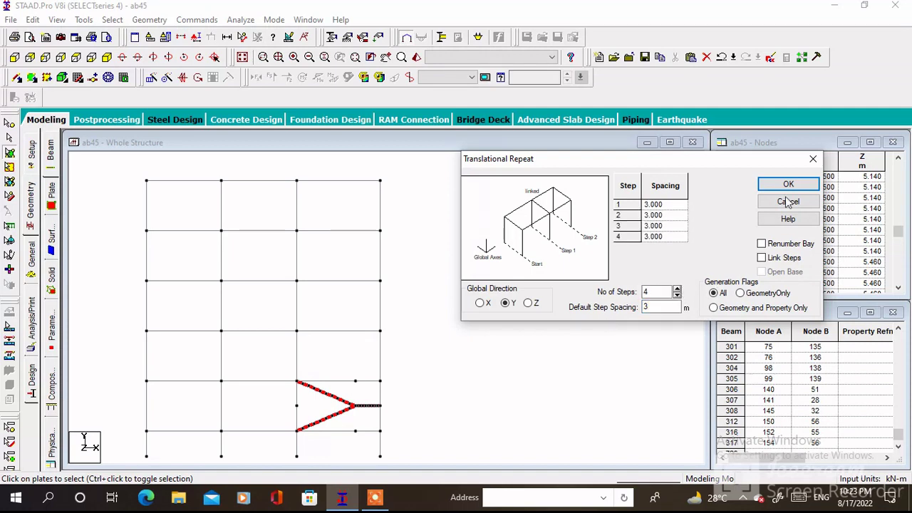
pyautogui.click(789, 184)
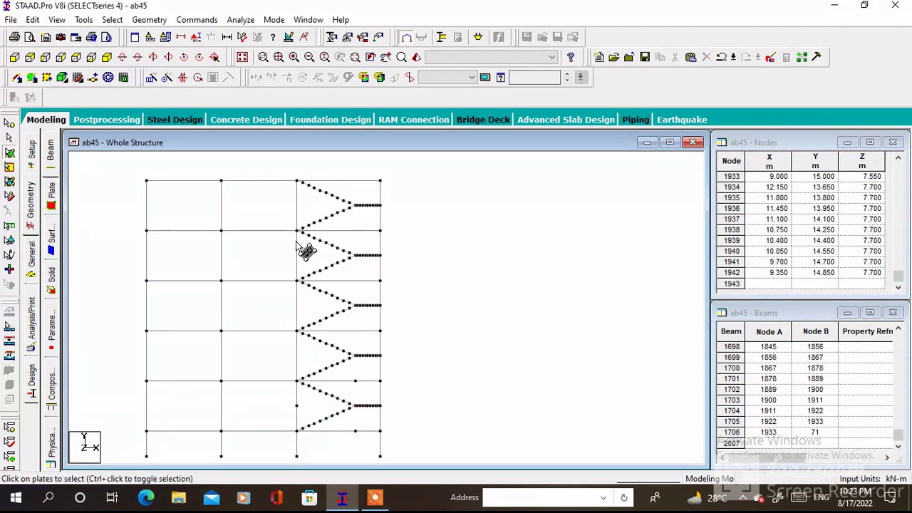
# Examine the repeated staircases in front elevation, isometric view and the 3D rendered view.
pyautogui.scroll(-2, 306, 255)
pyautogui.scroll(1, 316, 391)
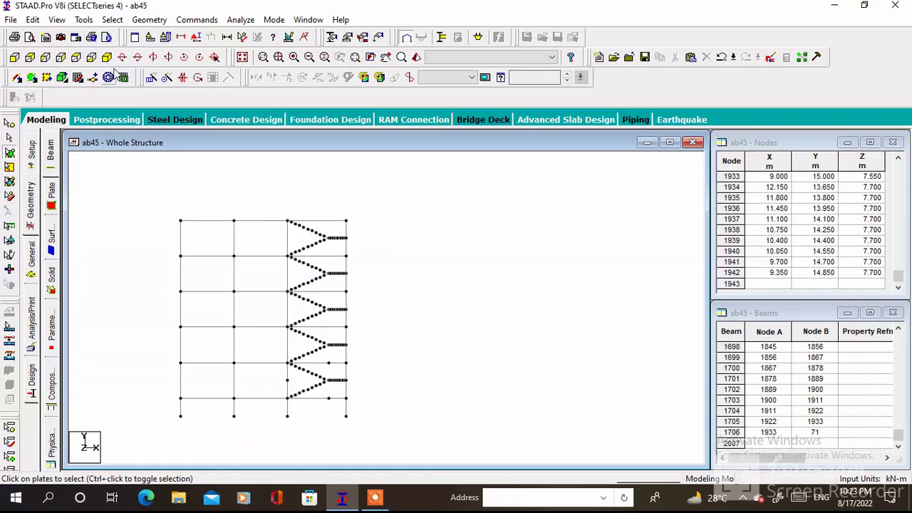
pyautogui.click(108, 77)
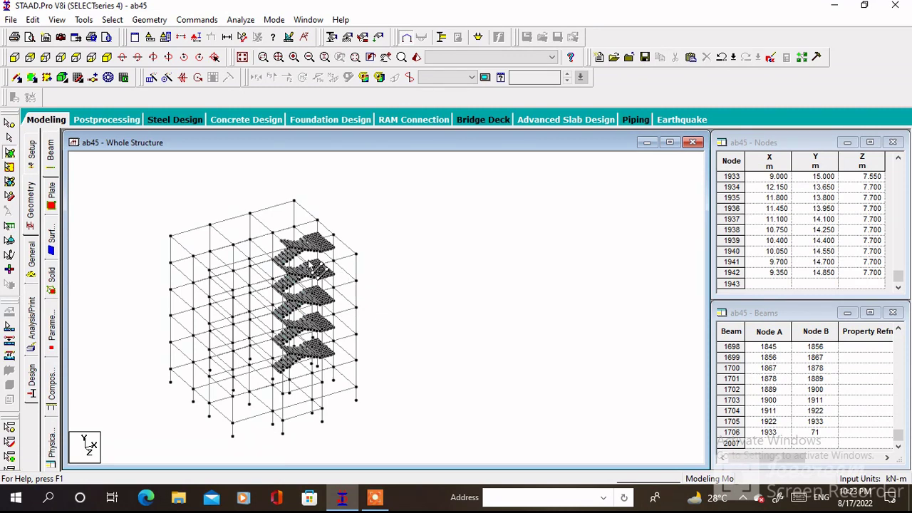
pyautogui.scroll(1, 360, 292)
pyautogui.scroll(-1, 349, 278)
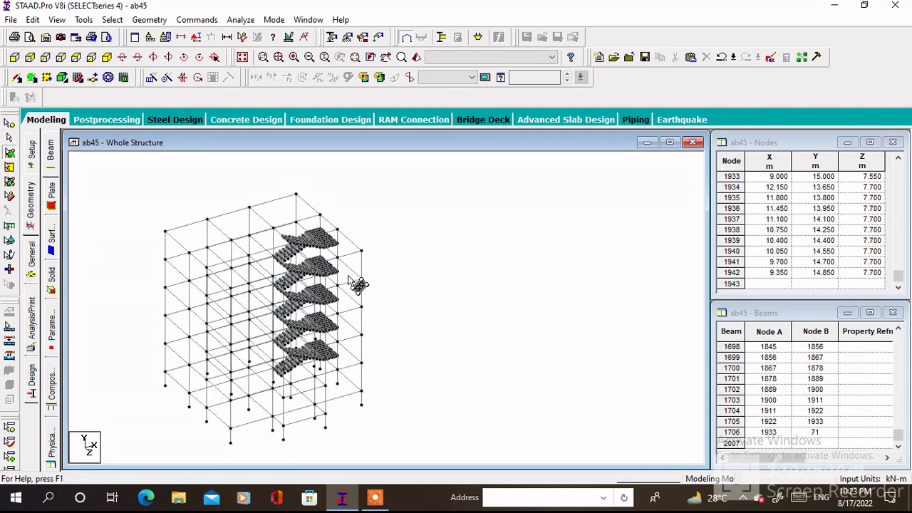
pyautogui.click(417, 59)
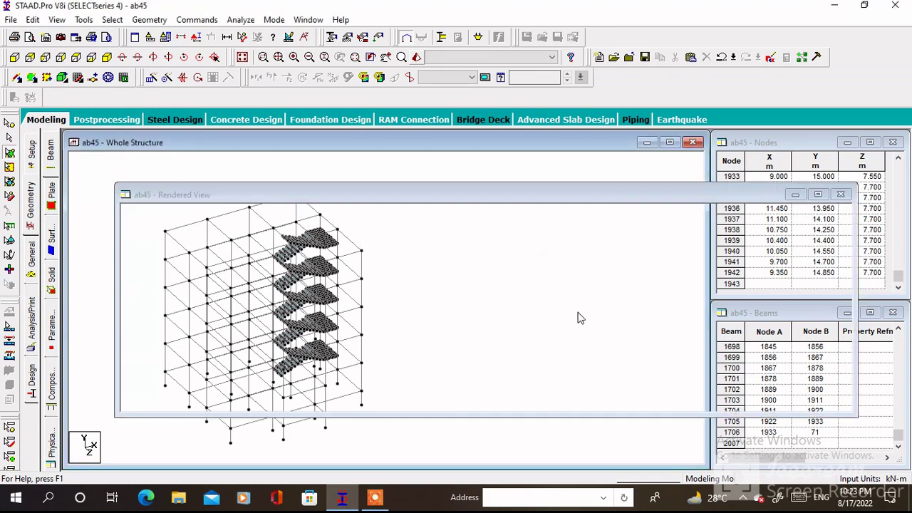
pyautogui.moveTo(580, 315); pyautogui.dragTo(637, 277)
pyautogui.click(841, 194)
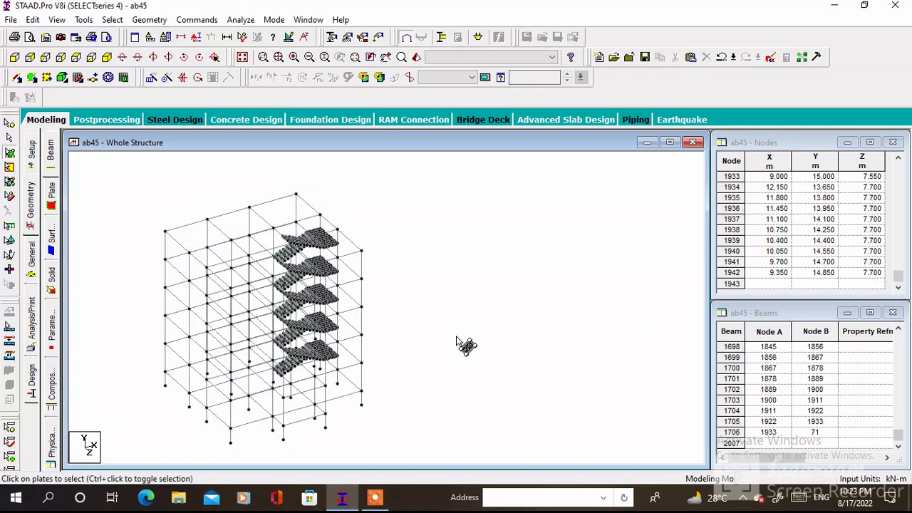
# Create a fixed support definition for the structure.
pyautogui.click(31, 257)
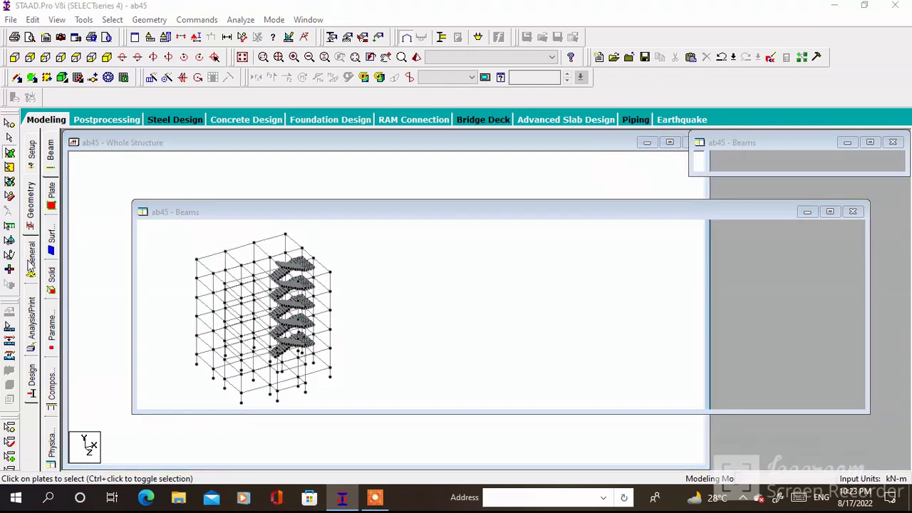
pyautogui.click(51, 249)
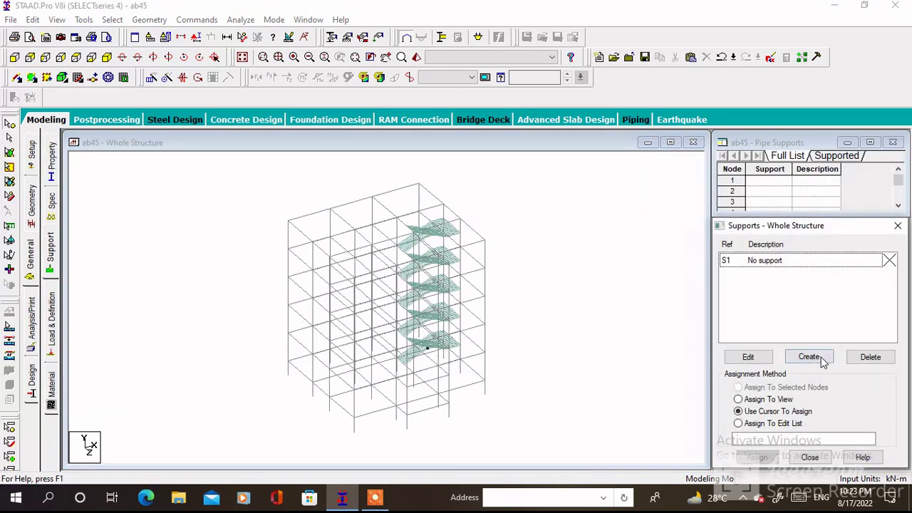
pyautogui.click(810, 358)
pyautogui.click(719, 470)
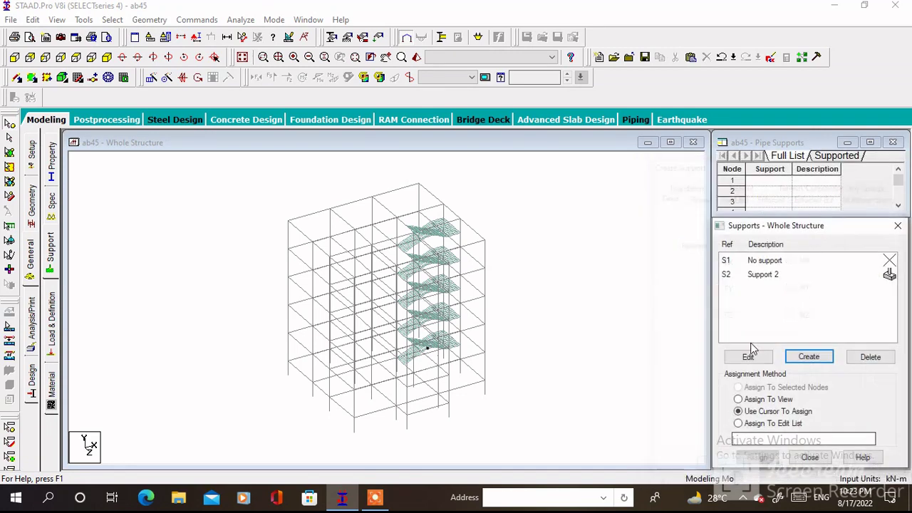
# Assign the fixed support to all column base nodes selected in front elevation and show the structure in isometric view.
pyautogui.click(759, 275)
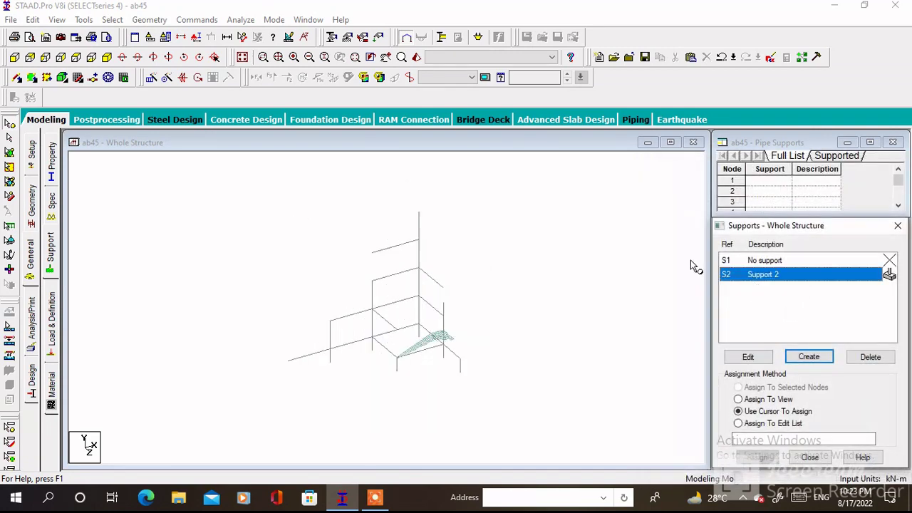
pyautogui.click(13, 57)
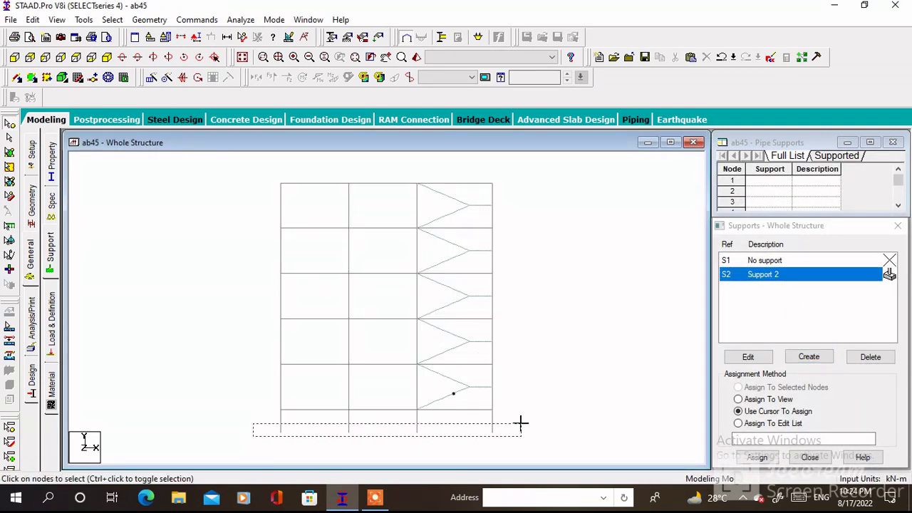
pyautogui.moveTo(520, 424); pyautogui.dragTo(654, 432)
pyautogui.click(755, 456)
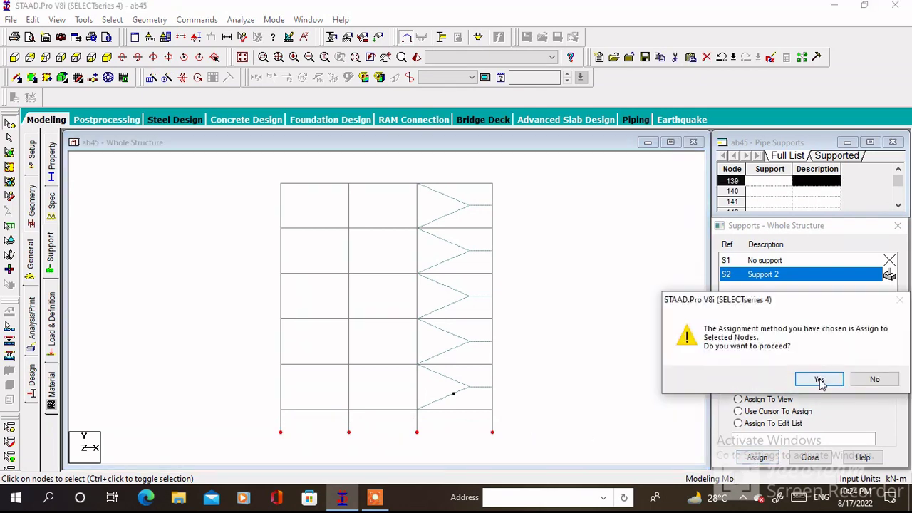
pyautogui.click(758, 378)
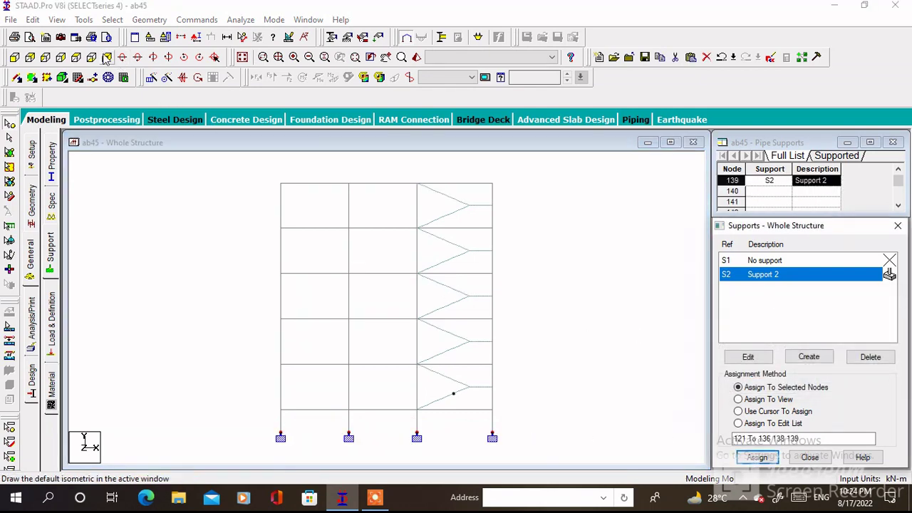
pyautogui.click(123, 58)
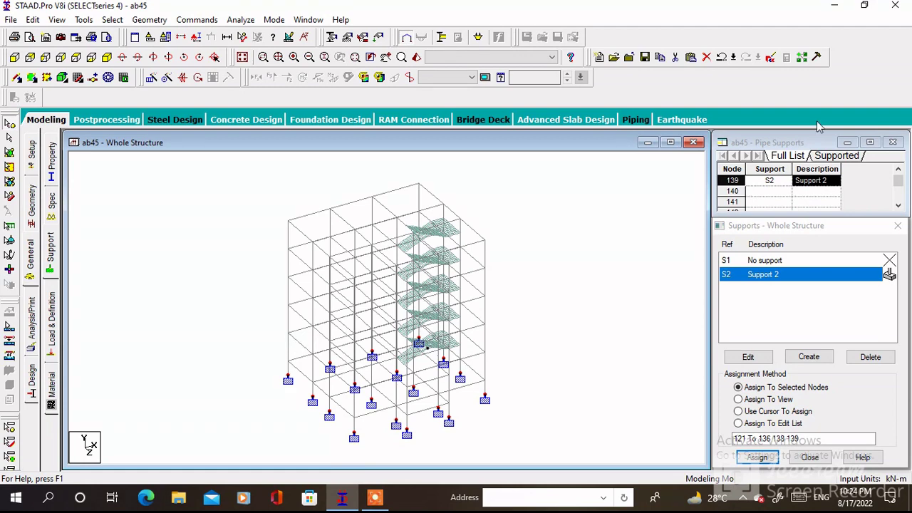
# Define a rectangular concrete section with YD 0.35 m and ZD 0.3 m.
pyautogui.click(54, 165)
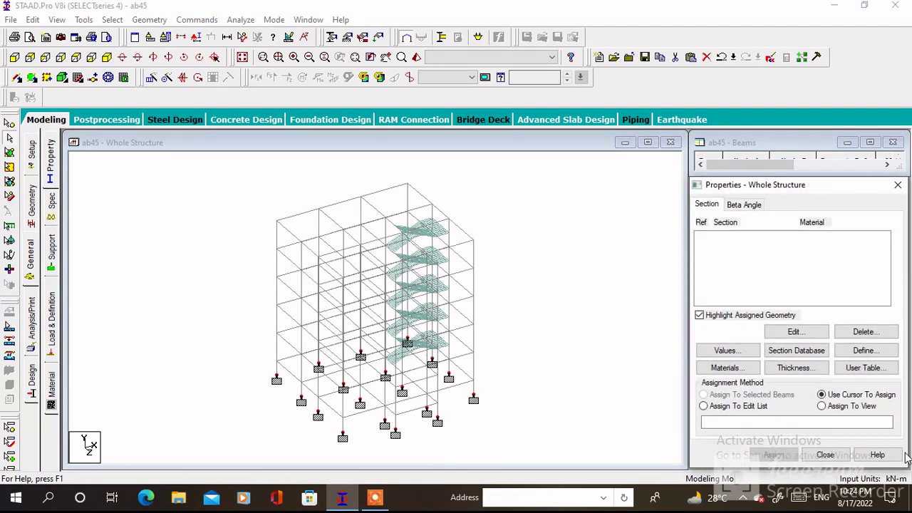
pyautogui.click(866, 349)
pyautogui.click(267, 141)
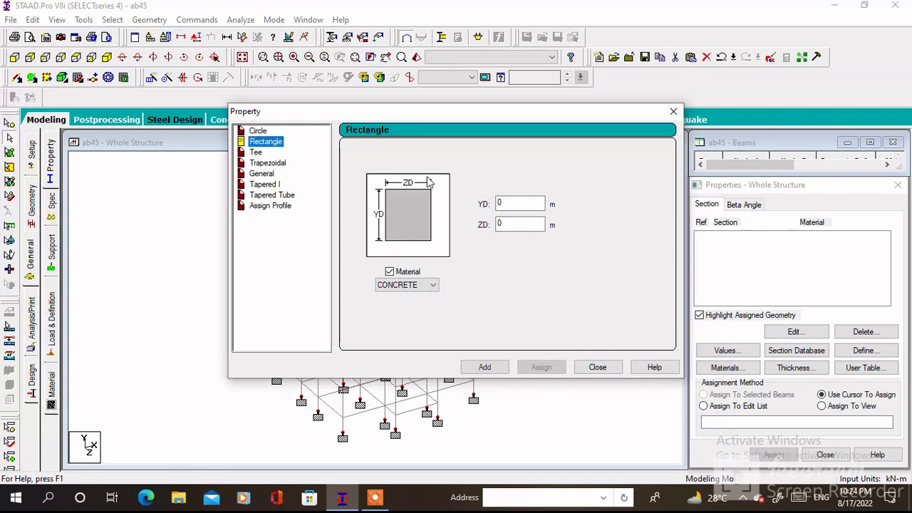
pyautogui.doubleClick(507, 204)
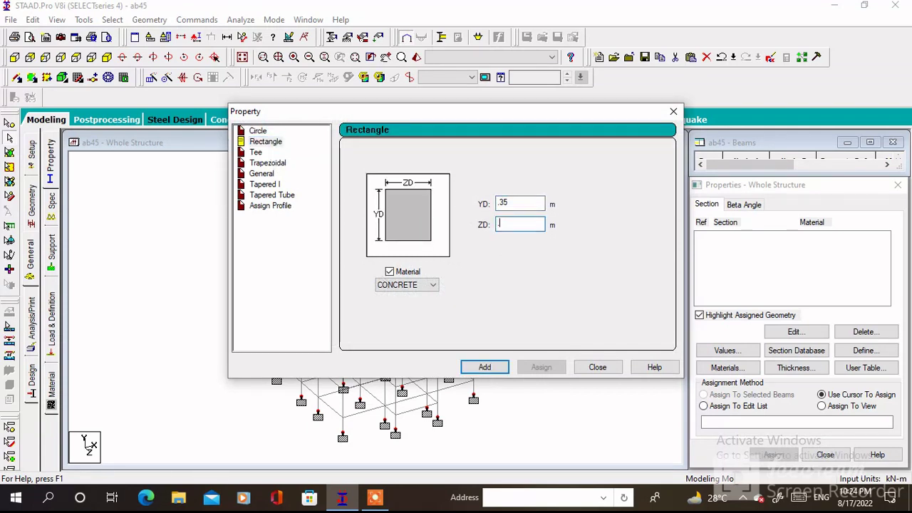
pyautogui.click(485, 367)
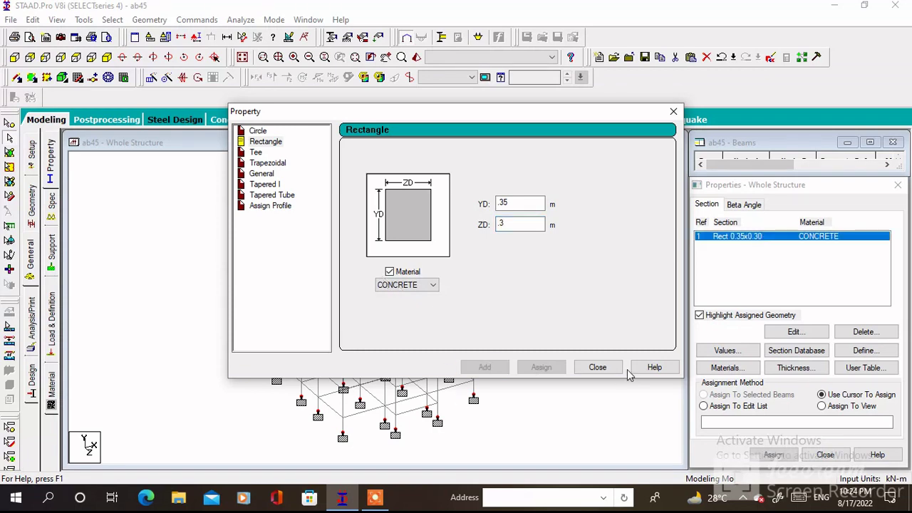
pyautogui.click(597, 367)
# Assign the Rect 0.35x0.30 section to all beams and columns in the view.
pyautogui.click(851, 406)
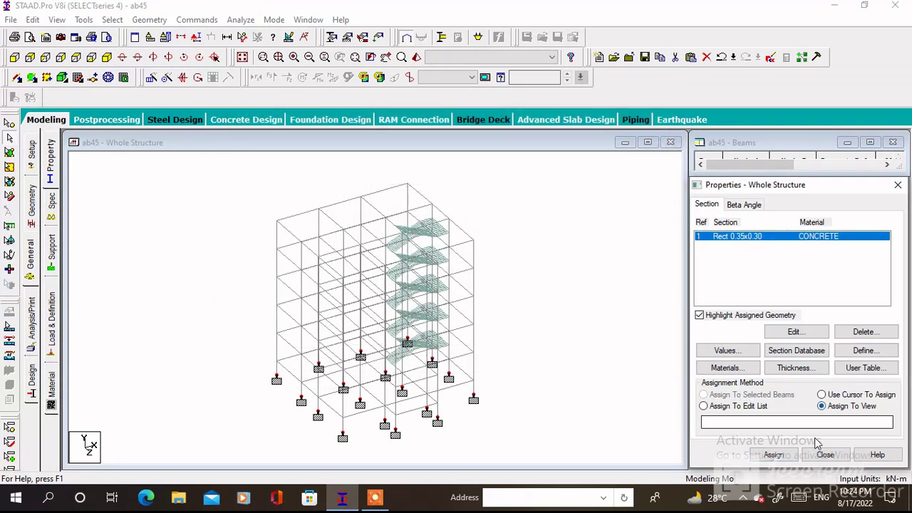
pyautogui.click(774, 454)
pyautogui.click(812, 357)
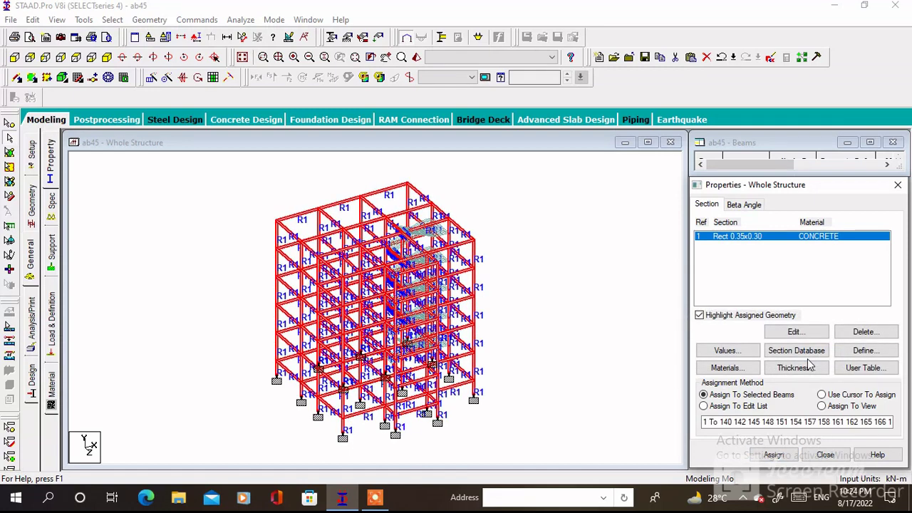
# Define a 0.125 m concrete plate element thickness and assign it to all staircase plates in the view.
pyautogui.click(796, 367)
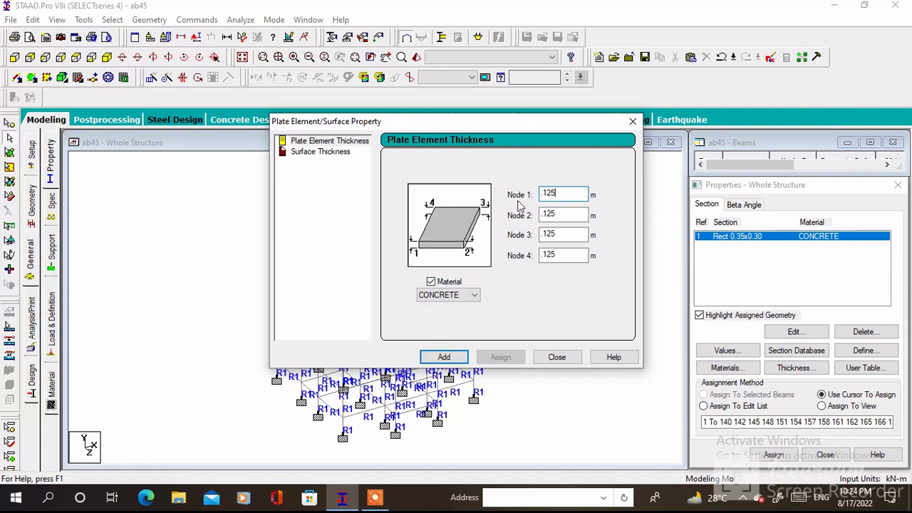
pyautogui.click(443, 357)
pyautogui.click(557, 357)
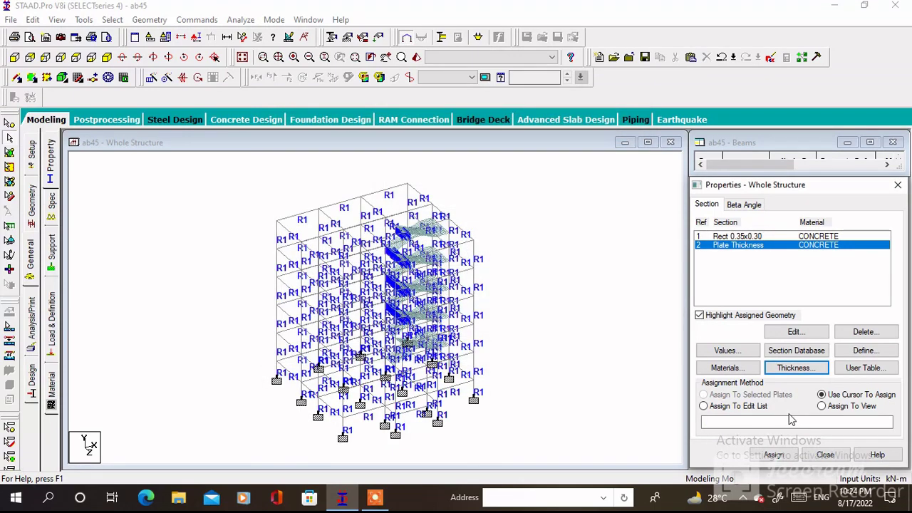
pyautogui.click(821, 406)
pyautogui.click(775, 455)
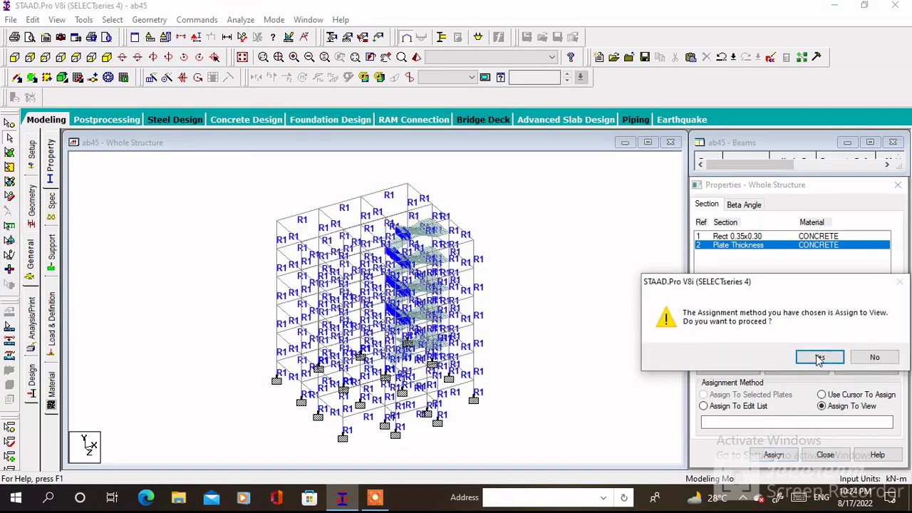
pyautogui.click(818, 360)
pyautogui.click(659, 328)
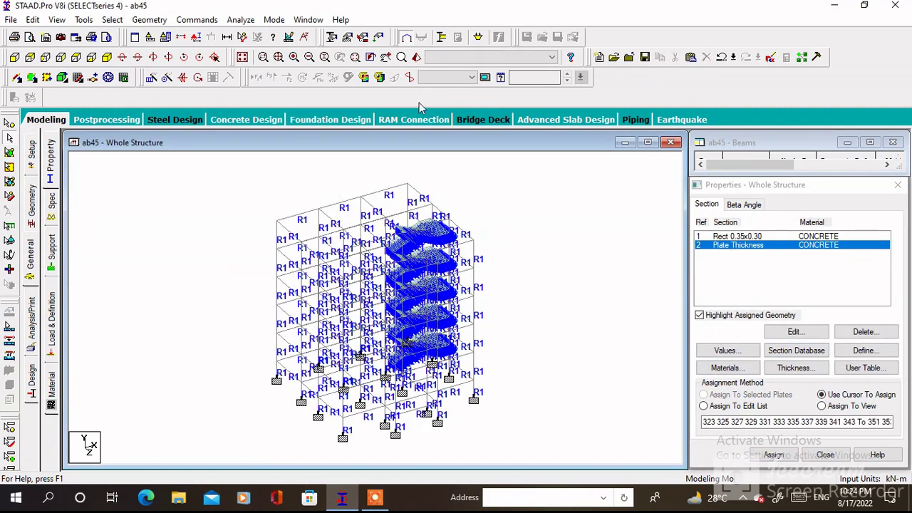
# Inspect the members and staircase plates in the 3D rendered view, rotating the model, and close the section properties.
pyautogui.click(416, 57)
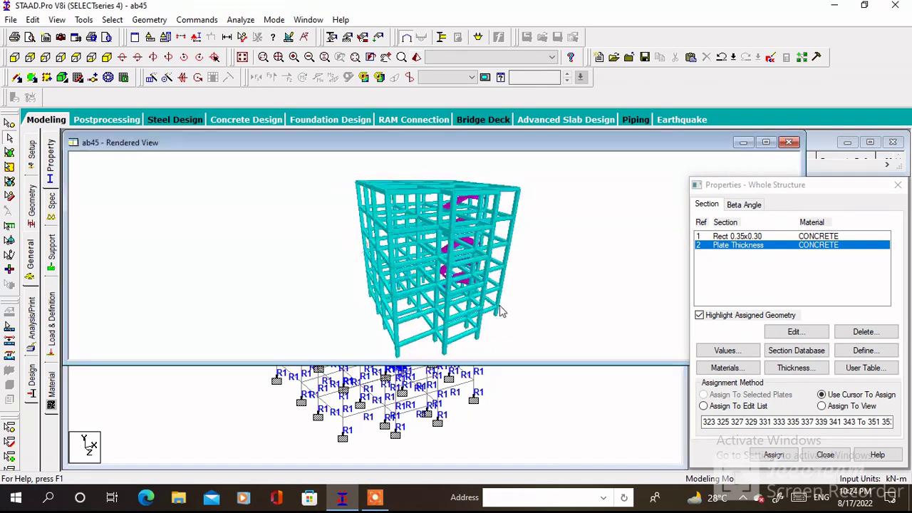
pyautogui.moveTo(467, 307); pyautogui.dragTo(768, 215)
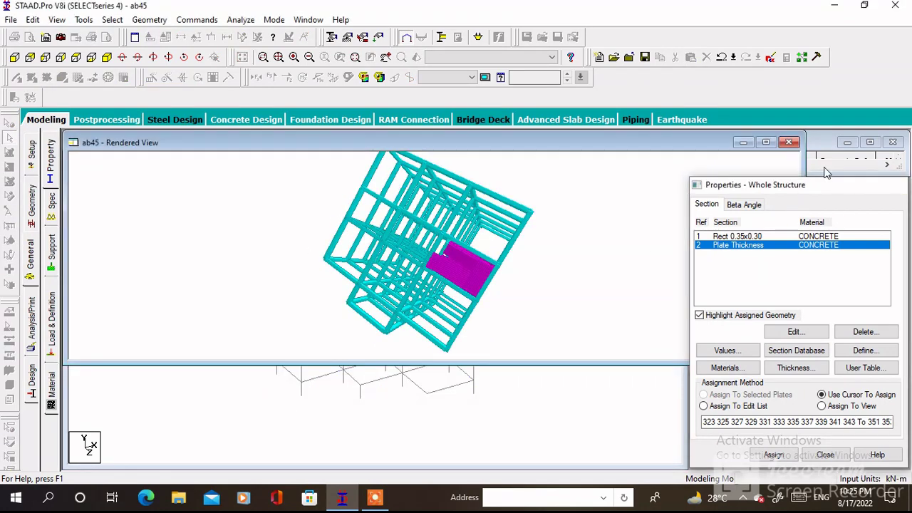
pyautogui.click(897, 184)
pyautogui.click(788, 142)
pyautogui.scroll(3, 493, 215)
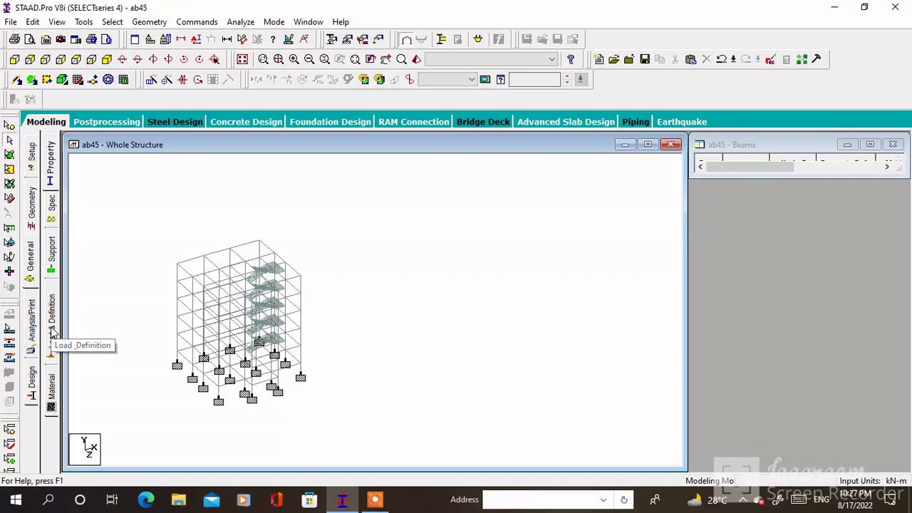
# Add primary load case 1 with loading type Dead and the title LOAD CASE 1.
pyautogui.click(50, 327)
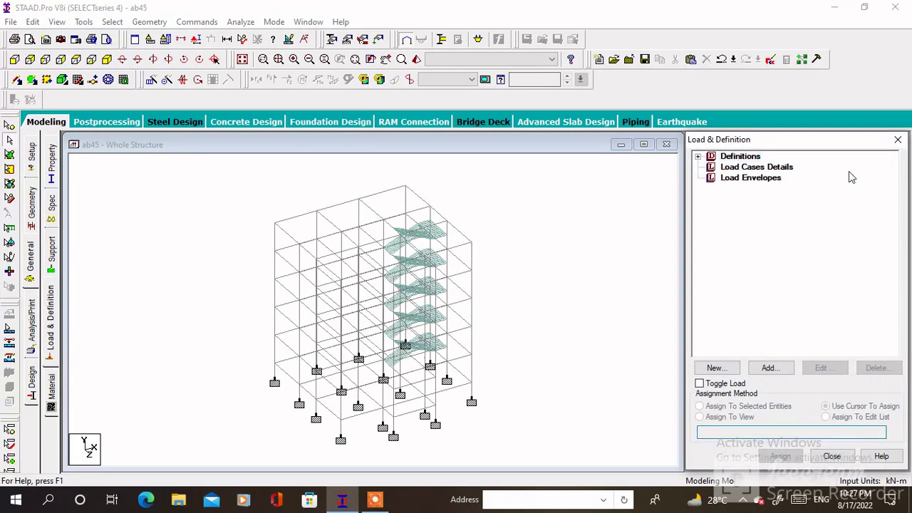
pyautogui.click(777, 168)
pyautogui.click(769, 367)
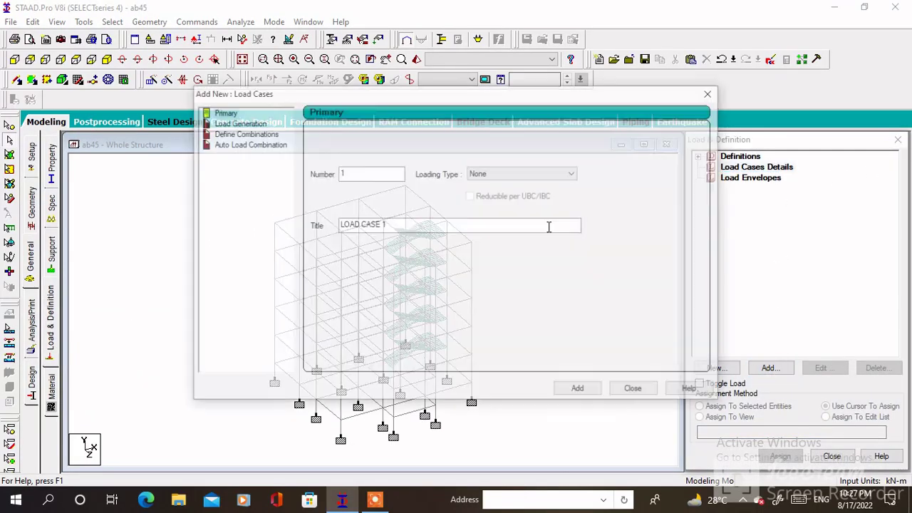
pyautogui.click(519, 173)
pyautogui.click(499, 191)
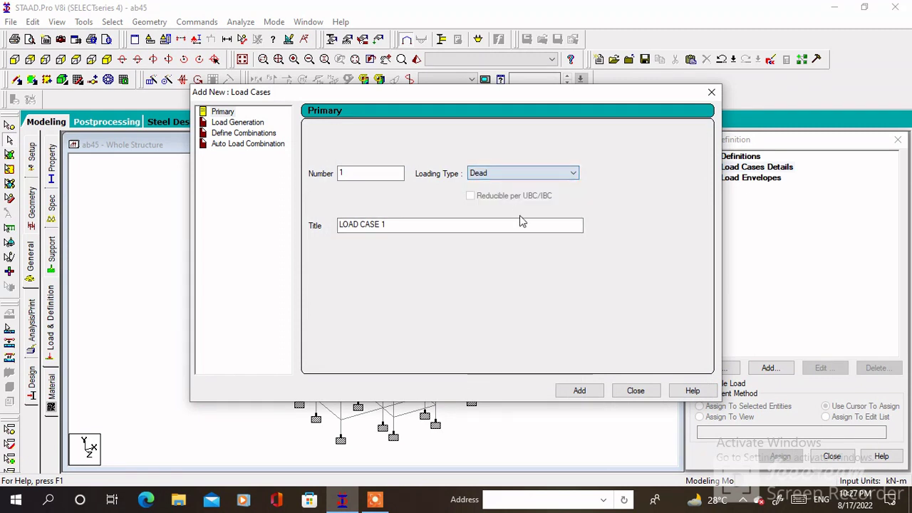
pyautogui.click(580, 391)
# Add primary load case 2 with loading type Live and the title LOAD CASE 2, and finish adding load cases.
pyautogui.click(503, 175)
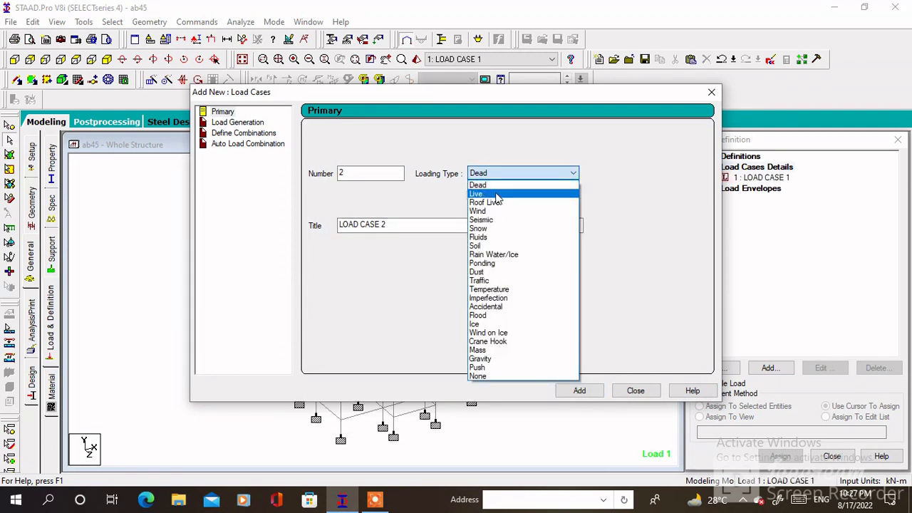
pyautogui.click(503, 194)
pyautogui.click(580, 390)
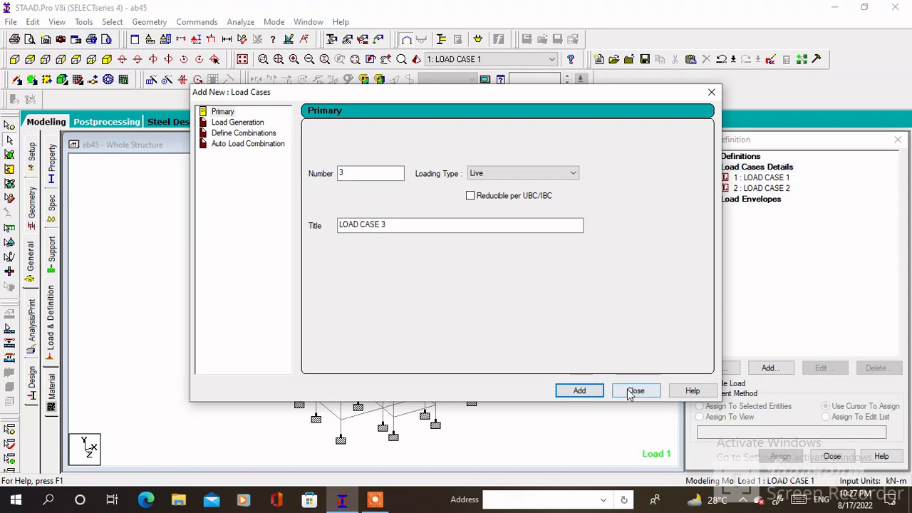
pyautogui.click(635, 390)
# Add a selfweight load in the Y direction with factor -1 to LOAD CASE 1.
pyautogui.click(784, 181)
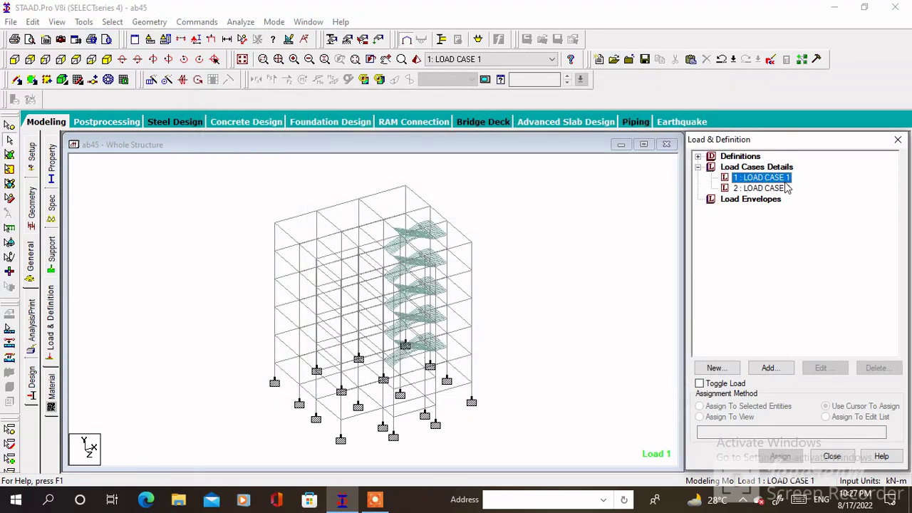
pyautogui.click(777, 370)
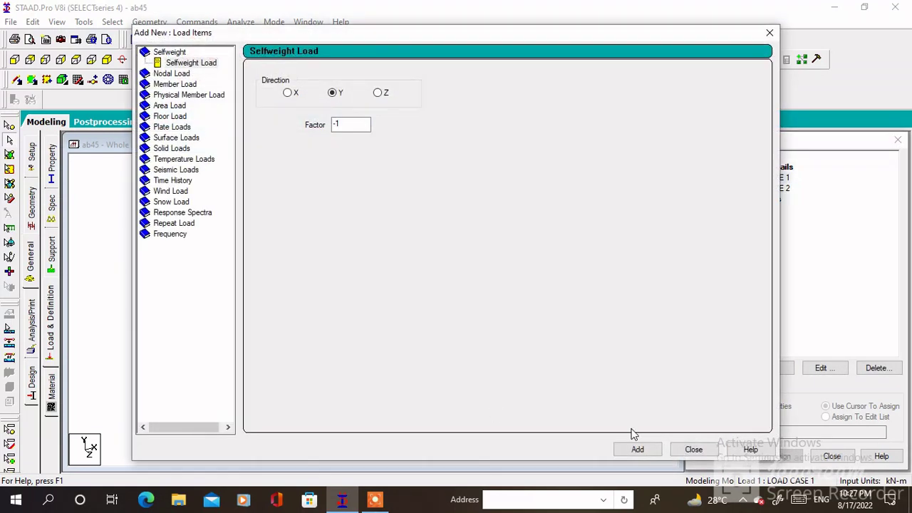
pyautogui.click(638, 449)
pyautogui.click(694, 449)
# Add a floor load of -2.5 kN/m2 in Global Y over a Y range of 0 to 15 m to LOAD CASE 2.
pyautogui.click(763, 199)
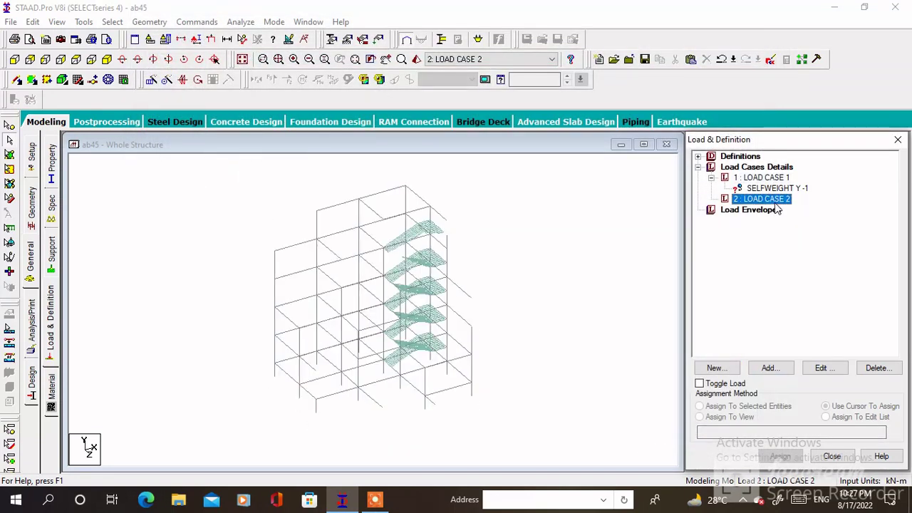
pyautogui.click(767, 368)
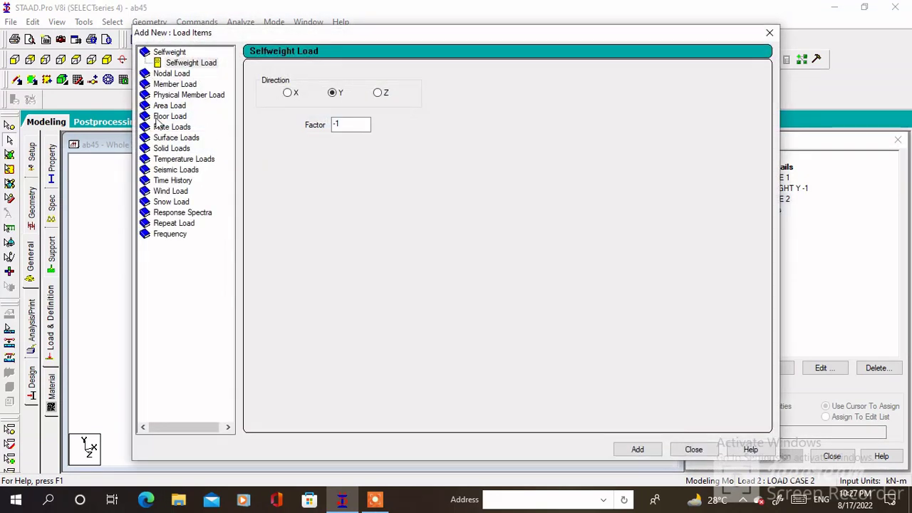
pyautogui.click(162, 117)
pyautogui.doubleClick(307, 138)
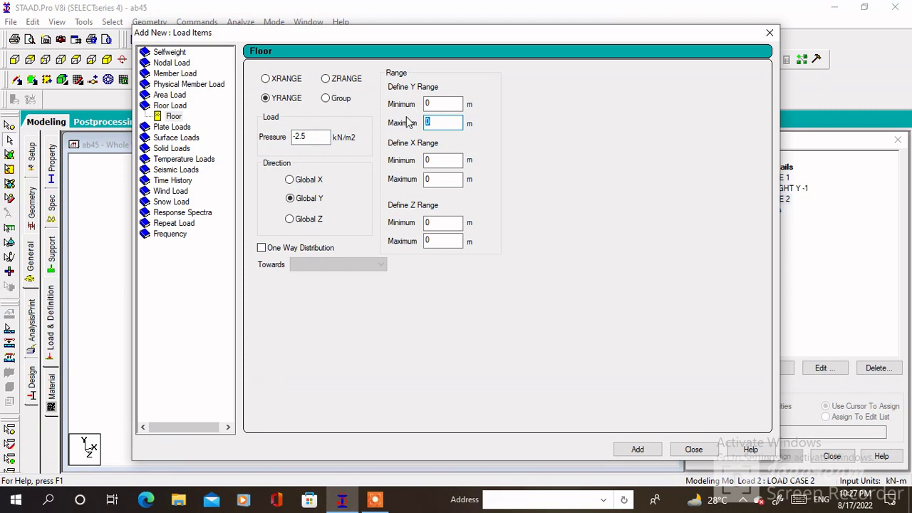
pyautogui.click(637, 449)
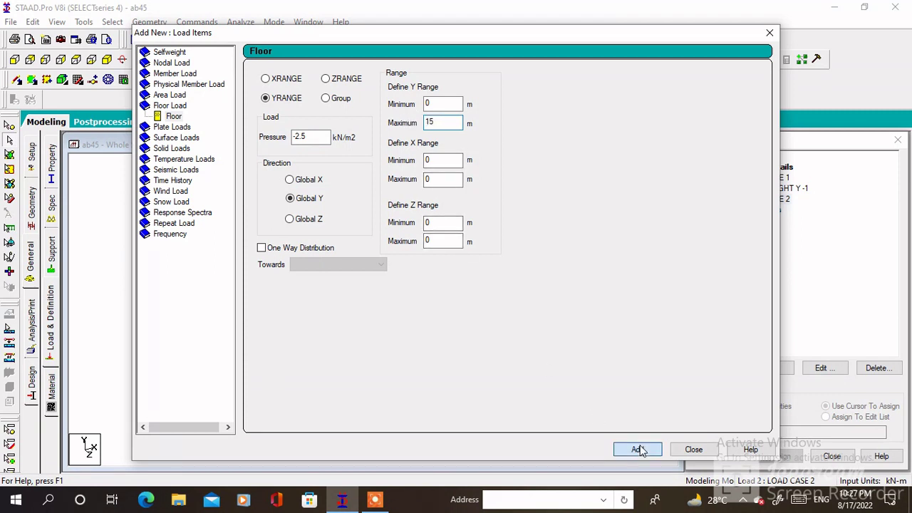
# Add a full-plate pressure of -5 kN/m2 in the Local Z direction to LOAD CASE 2, and display the floor load on the model.
pyautogui.click(172, 128)
pyautogui.doubleClick(407, 116)
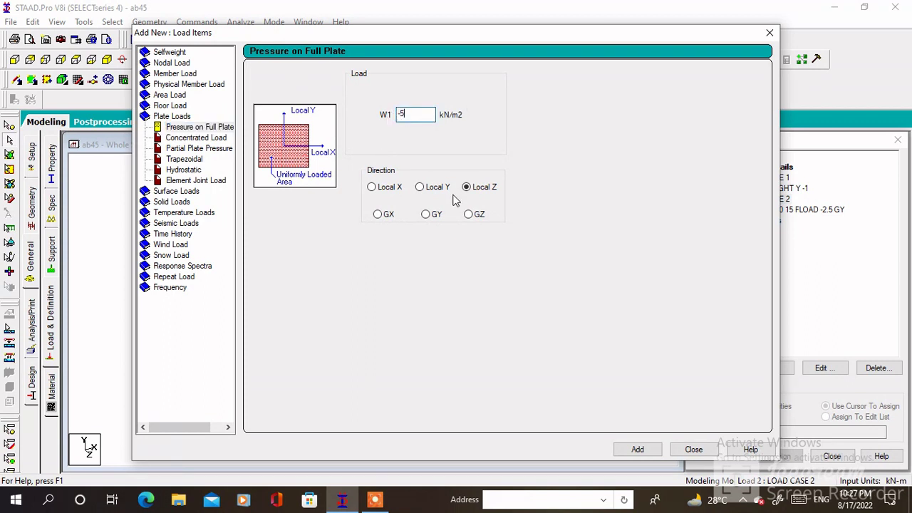
pyautogui.write('-5')
pyautogui.click(637, 448)
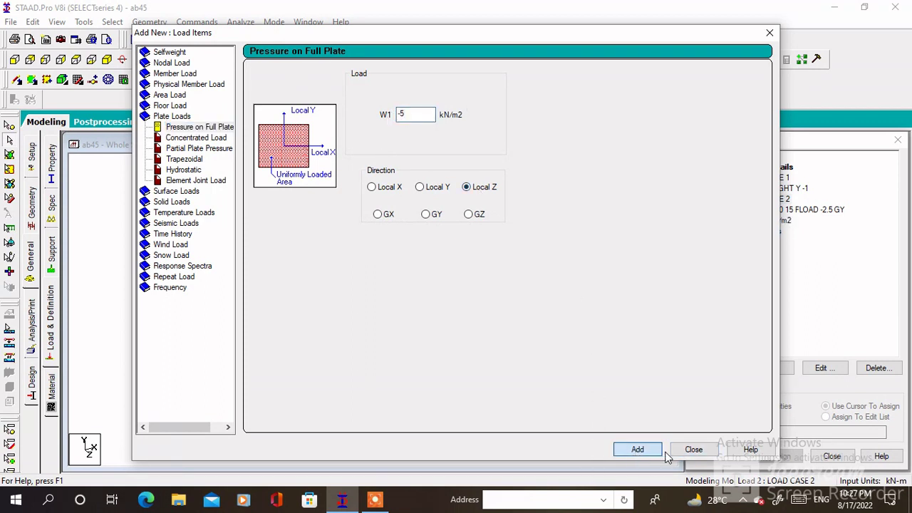
pyautogui.click(693, 449)
pyautogui.click(840, 209)
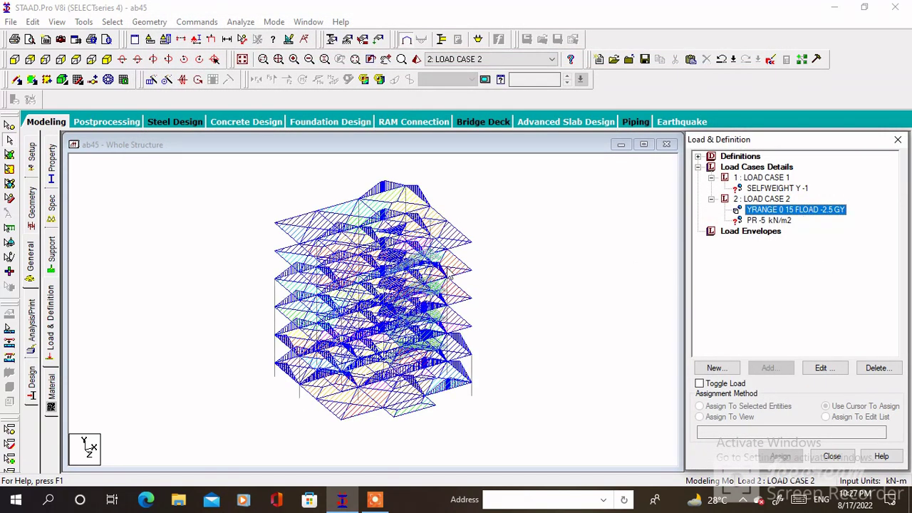
# Assign the selfweight load of LOAD CASE 1 to the whole structure in the view.
pyautogui.click(753, 189)
pyautogui.click(727, 417)
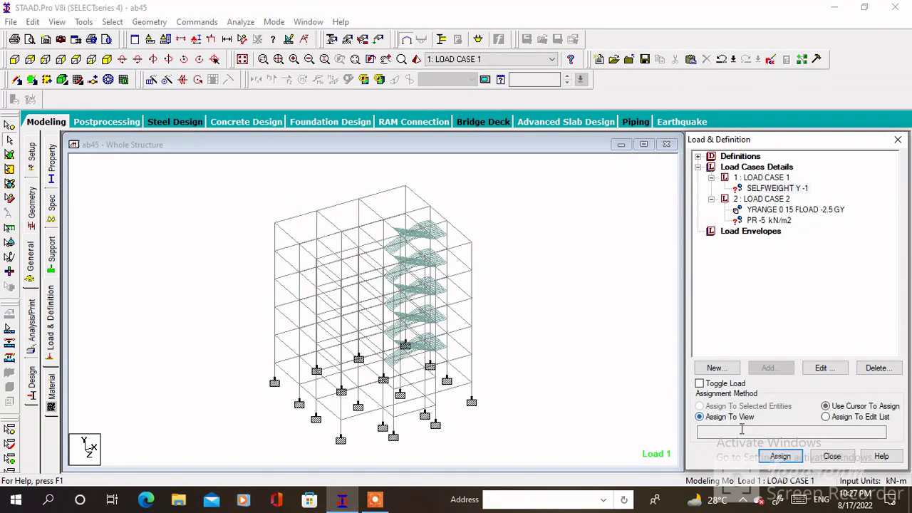
pyautogui.click(779, 456)
pyautogui.click(818, 336)
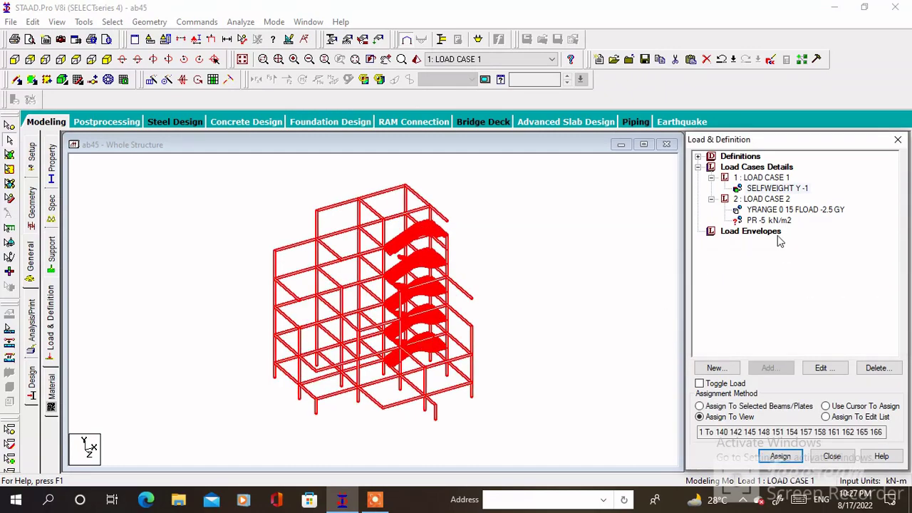
# Assign the -5 kN/m2 plate pressure to all staircase plates in the view and look at the loads from the side.
pyautogui.click(780, 230)
pyautogui.click(769, 220)
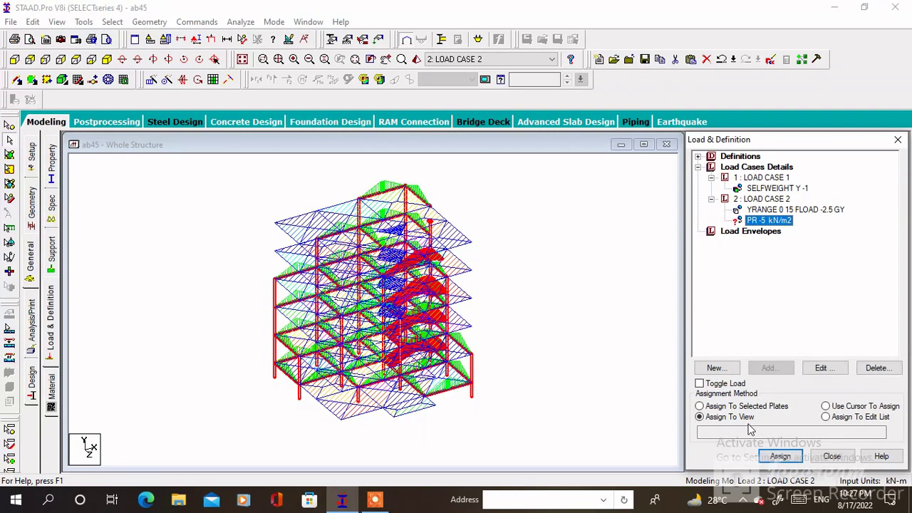
pyautogui.click(764, 460)
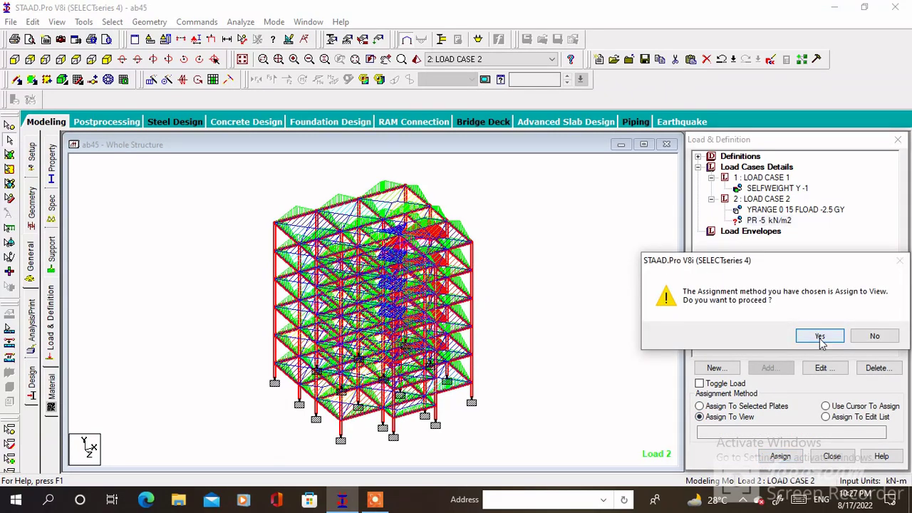
pyautogui.click(757, 335)
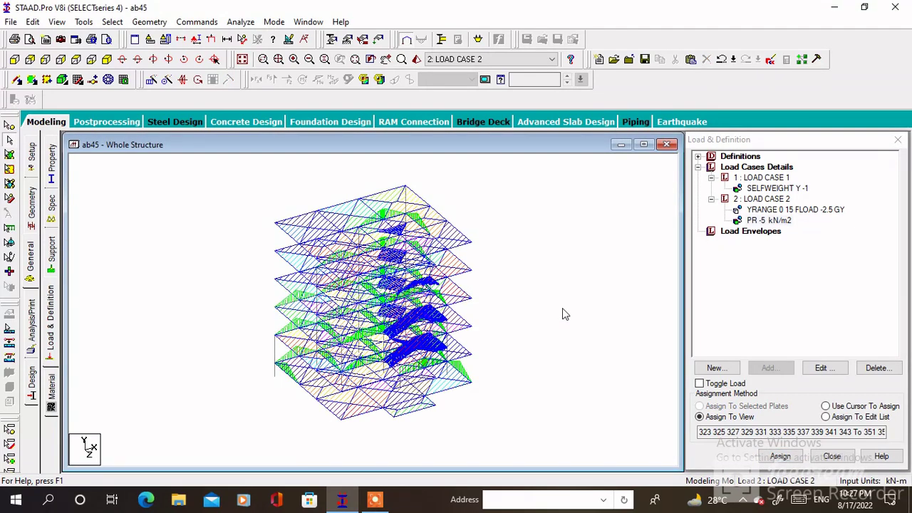
pyautogui.click(61, 60)
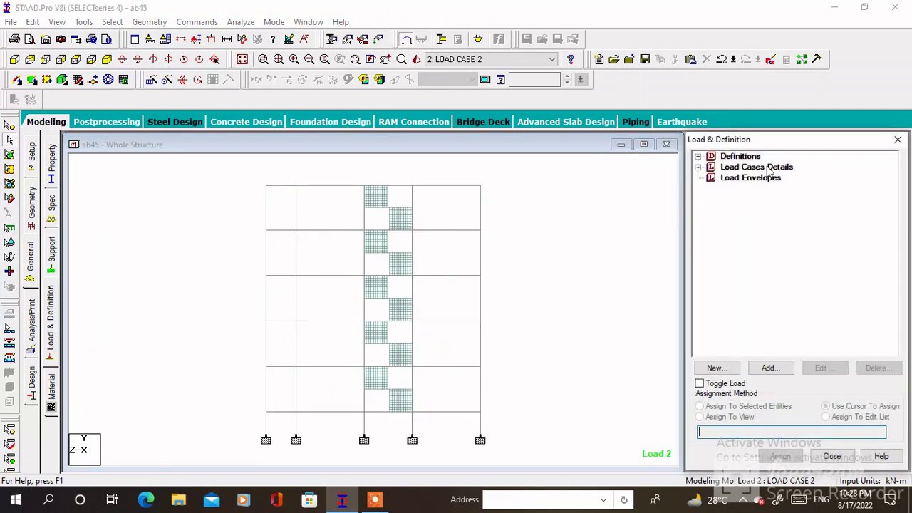
# Generate automatic load combinations using the Indian Code and the Genral_Structures category.
pyautogui.click(769, 168)
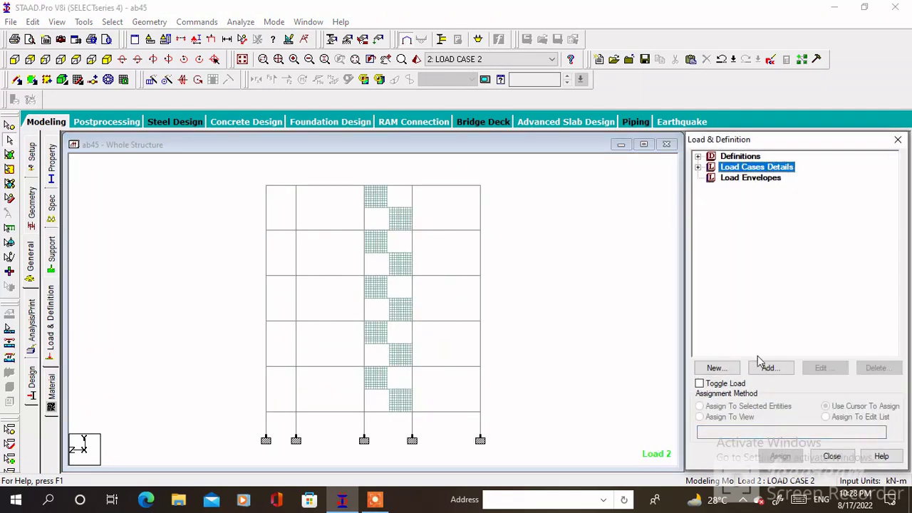
pyautogui.click(766, 366)
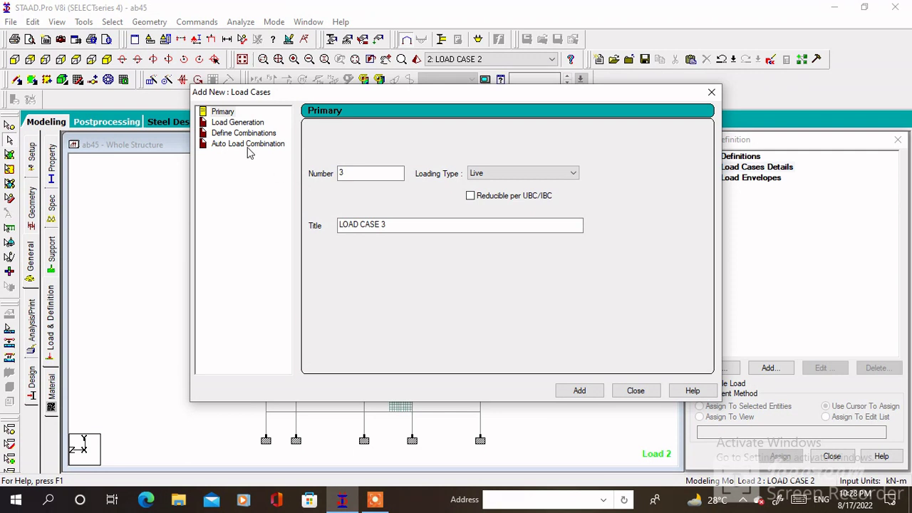
pyautogui.click(250, 144)
pyautogui.click(496, 135)
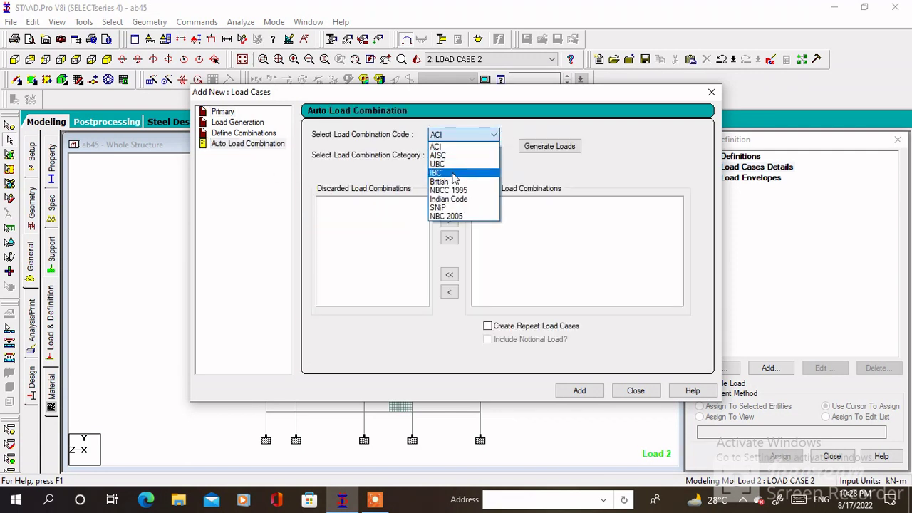
pyautogui.click(446, 200)
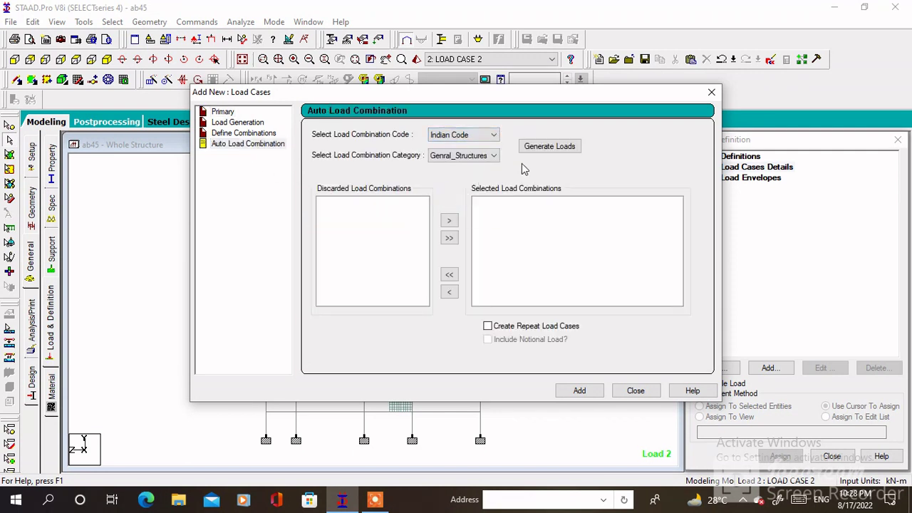
pyautogui.click(545, 146)
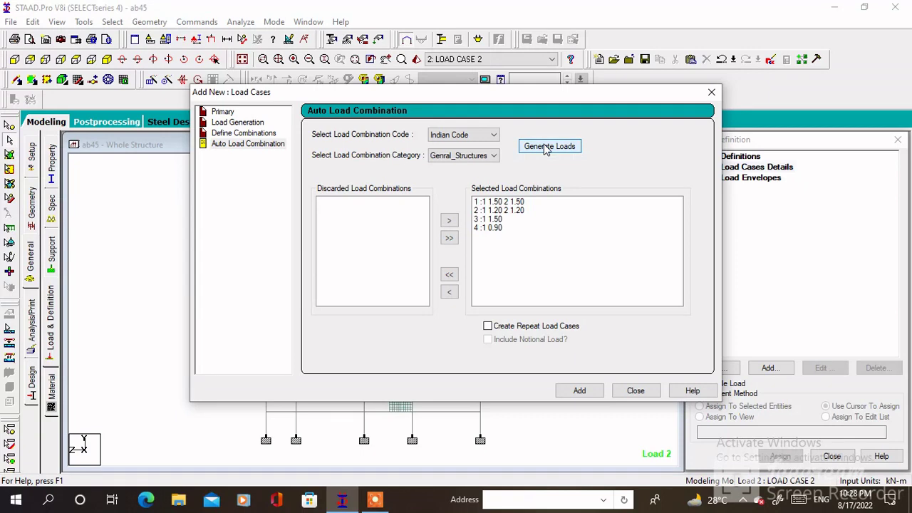
# Keep only the combination with factor 1.50 on both load cases, add it, and close the load case dialog.
pyautogui.click(450, 275)
pyautogui.doubleClick(349, 202)
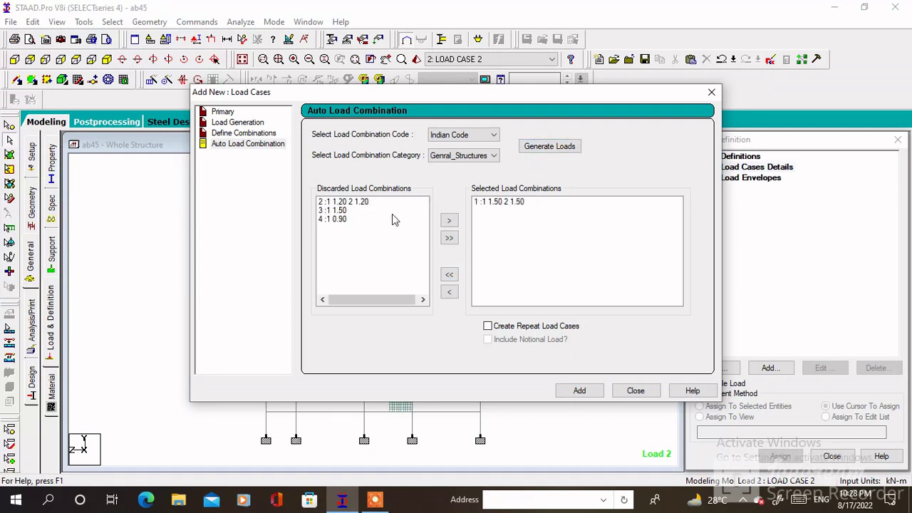
pyautogui.click(574, 391)
pyautogui.click(634, 391)
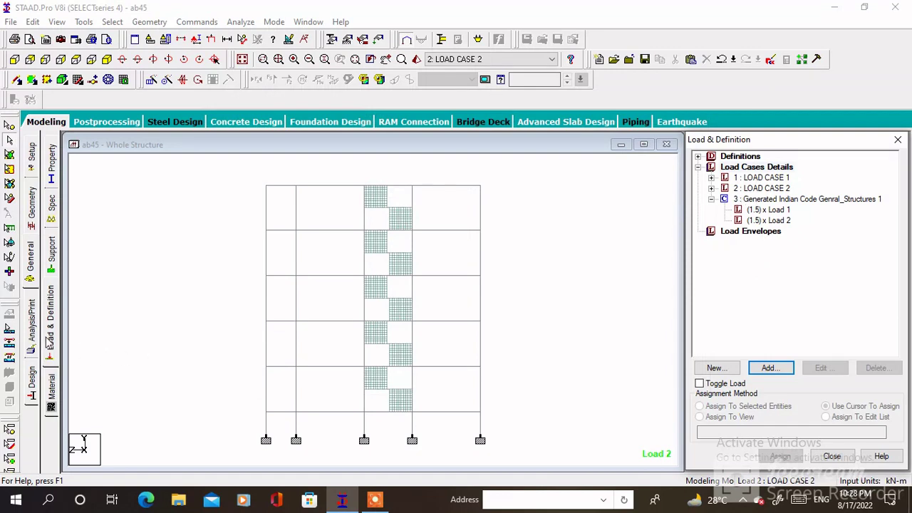
# Add a Perform Analysis command with the print option All.
pyautogui.click(33, 332)
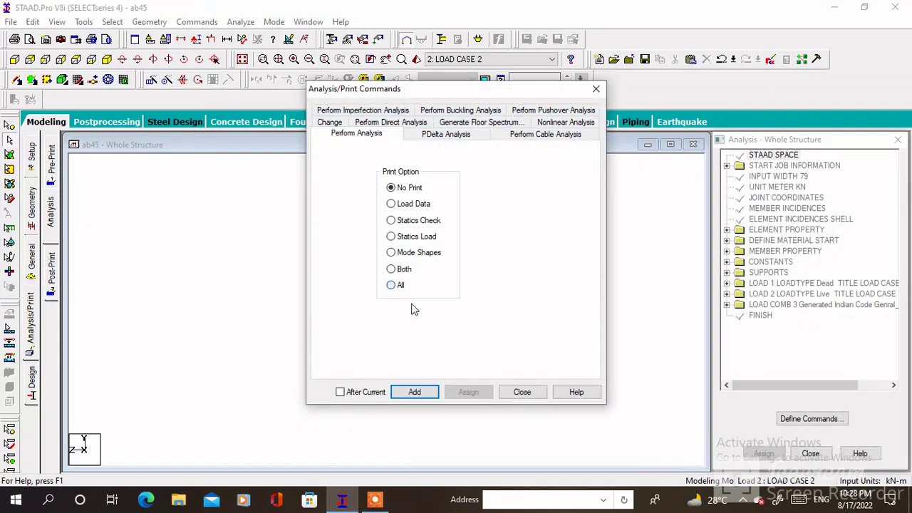
pyautogui.click(414, 392)
pyautogui.click(522, 391)
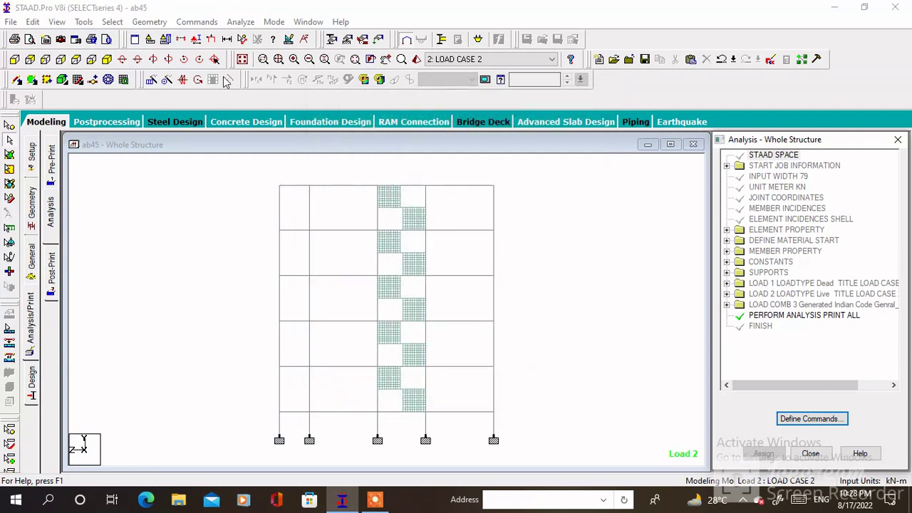
# Run the analysis, saving the modified structure, and stay in modeling mode when it completes.
pyautogui.click(241, 22)
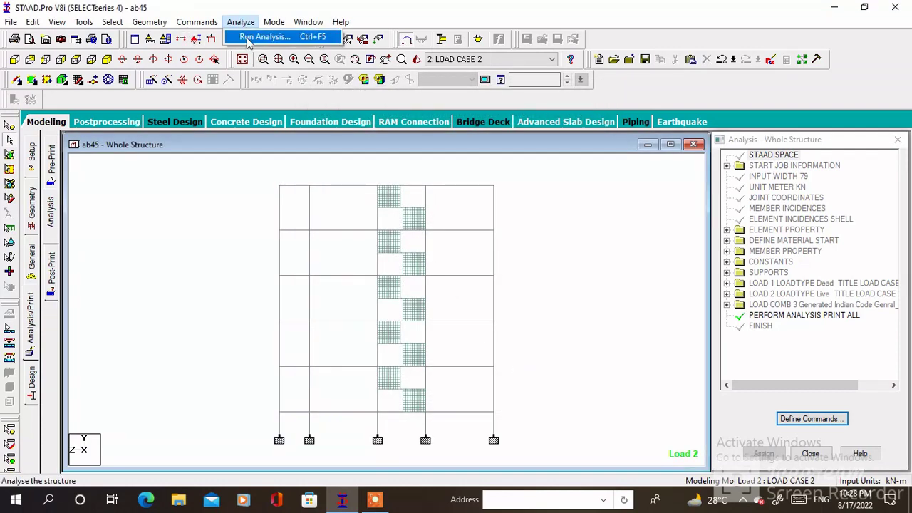
pyautogui.click(259, 35)
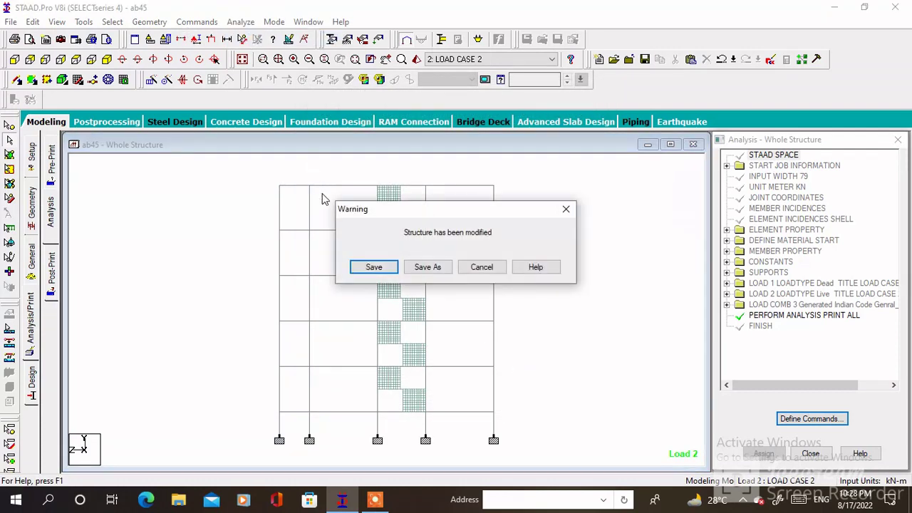
pyautogui.click(376, 268)
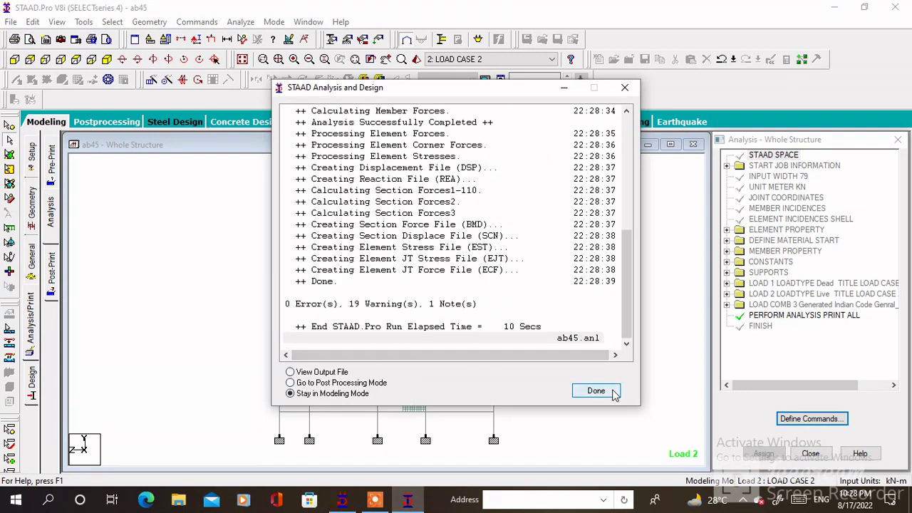
pyautogui.click(607, 392)
# Open the postprocessing results with all three load cases selected and show the displaced structure in isometric view.
pyautogui.click(107, 123)
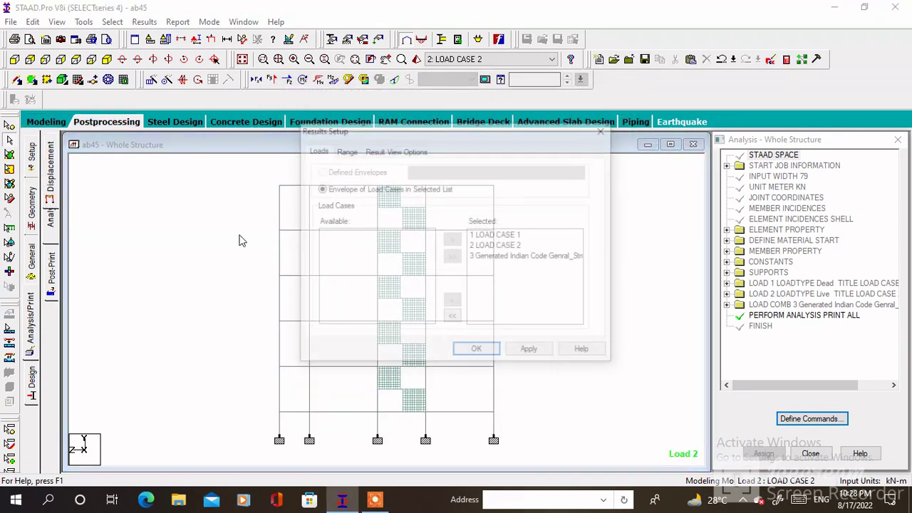
pyautogui.click(531, 352)
pyautogui.click(473, 352)
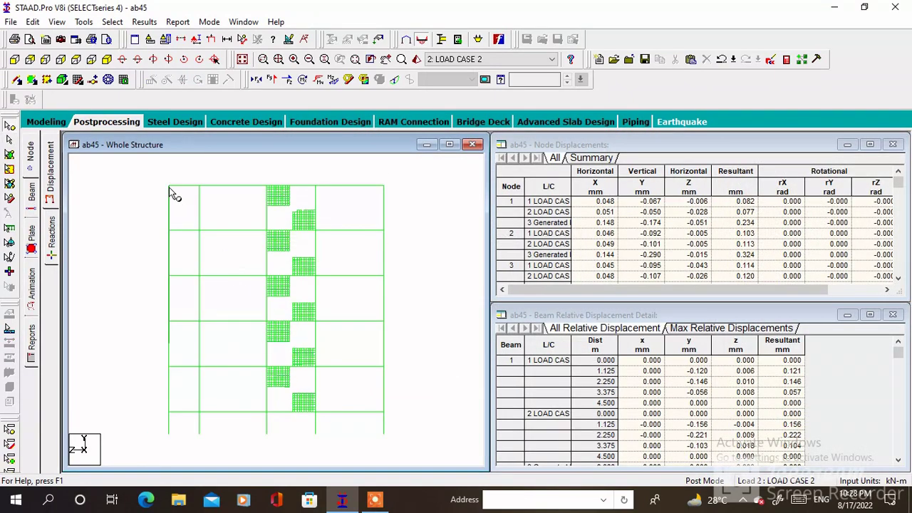
pyautogui.click(108, 60)
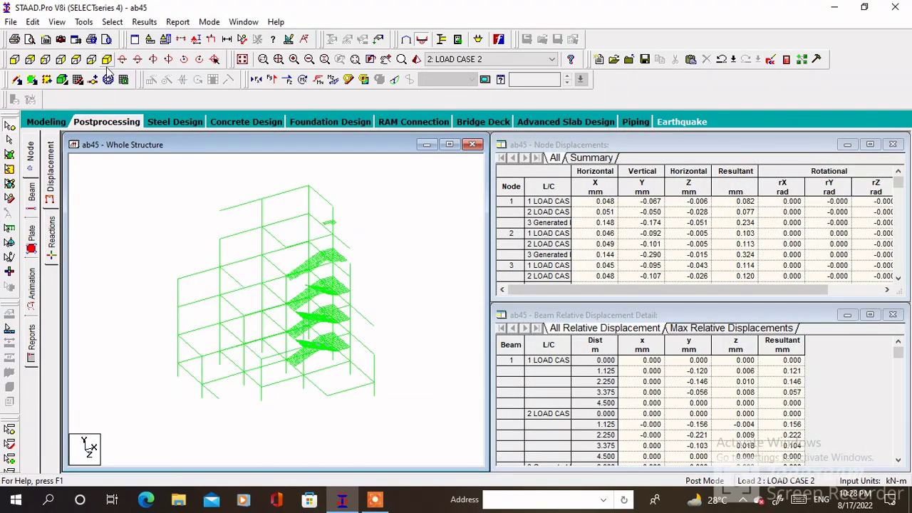
# Display the Max Absolute plate stress contour with Normal Fill on the staircases for LOAD CASE 2.
pyautogui.click(32, 246)
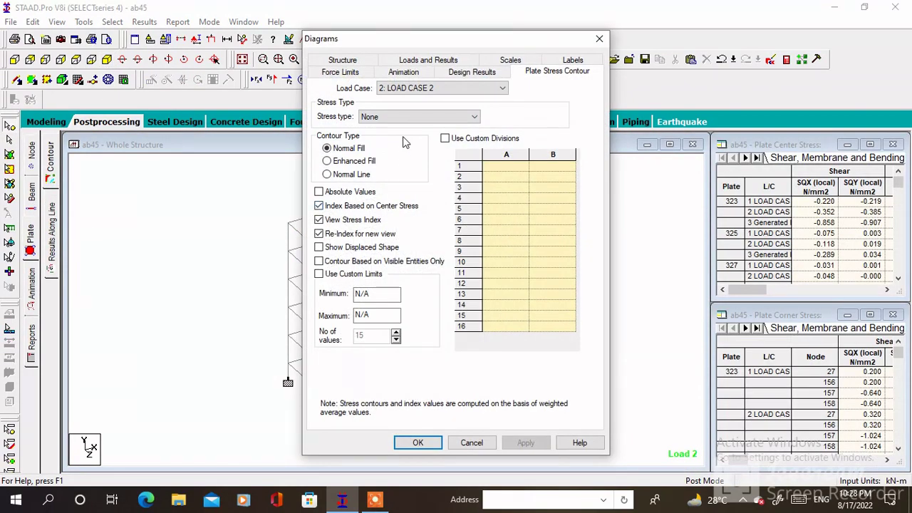
pyautogui.click(470, 116)
pyautogui.click(398, 138)
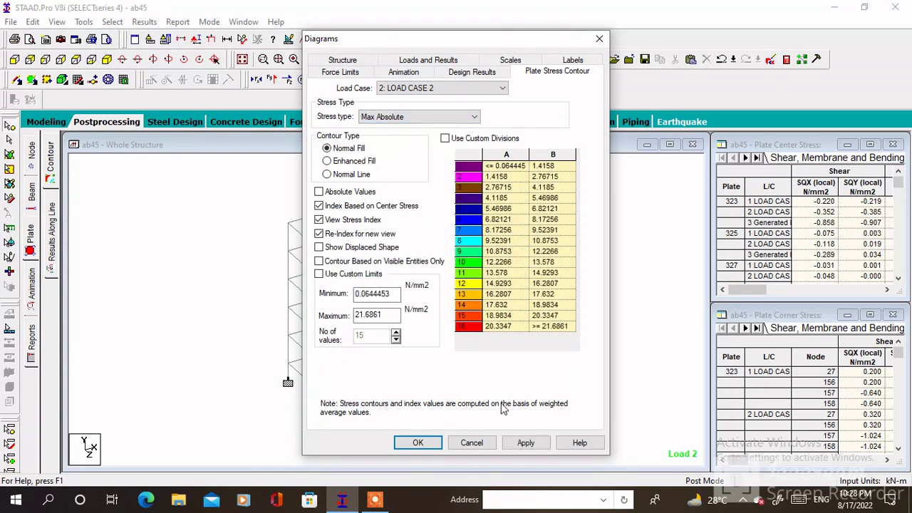
pyautogui.click(526, 442)
pyautogui.click(417, 442)
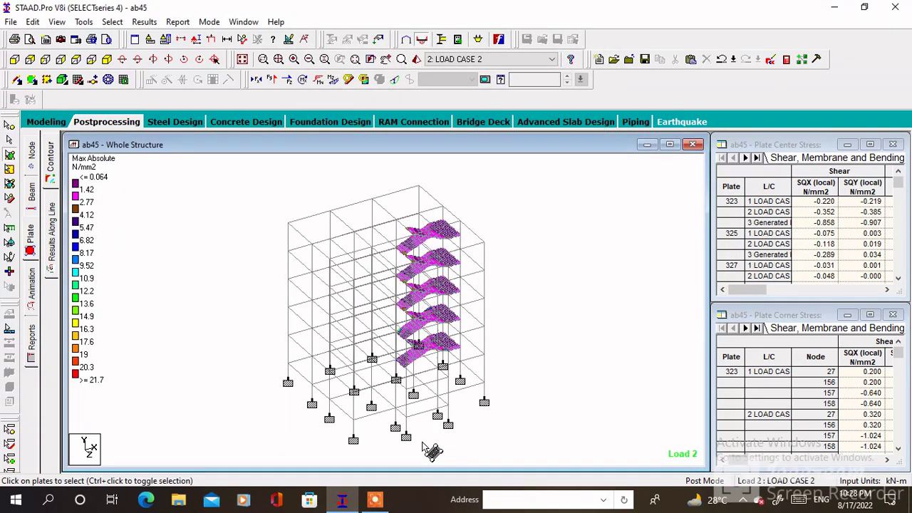
# Examine the Max Absolute plate stress contour on the staircase flights and landings up close.
pyautogui.scroll(5, 456, 320)
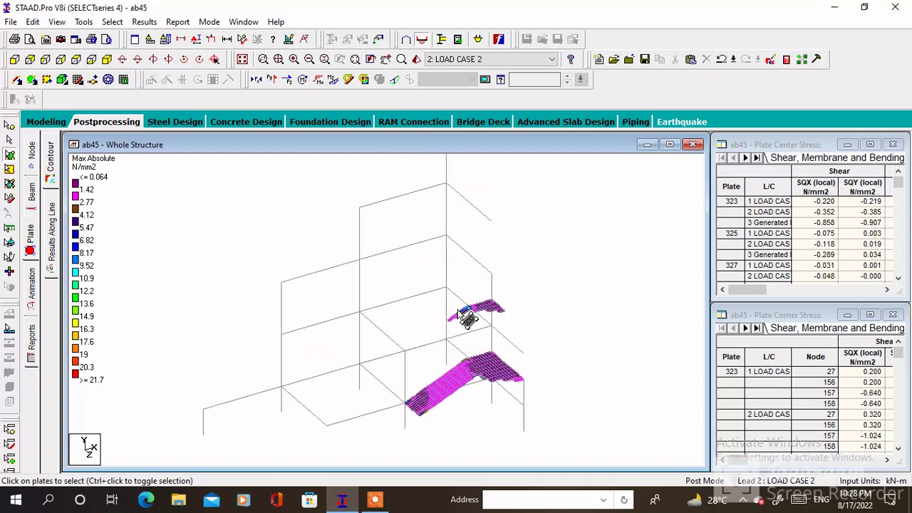
pyautogui.scroll(-5, 492, 321)
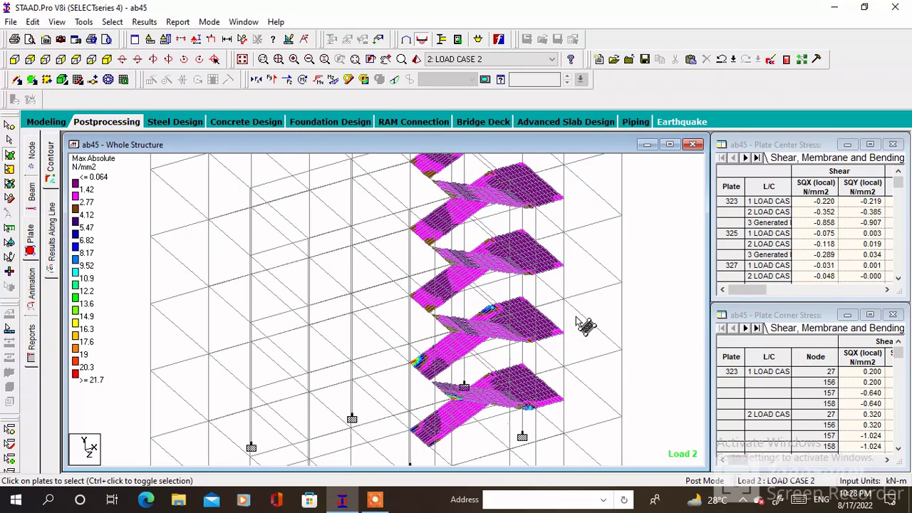
pyautogui.scroll(1, 293, 327)
pyautogui.moveTo(425, 374); pyautogui.dragTo(347, 323, button='middle')
pyautogui.scroll(-4, 446, 423)
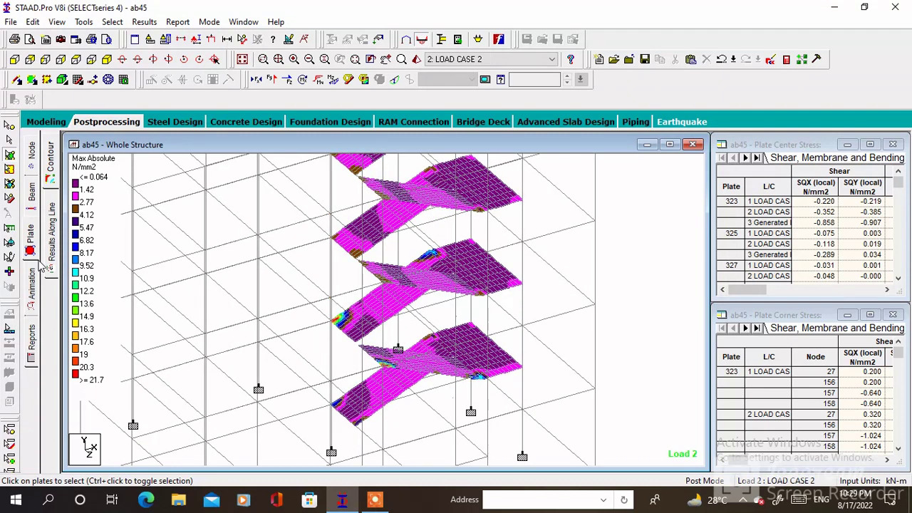
# Animate the structure's deflection and switch the active load to load case 3, the generated Indian code combination.
pyautogui.click(30, 298)
pyautogui.click(325, 123)
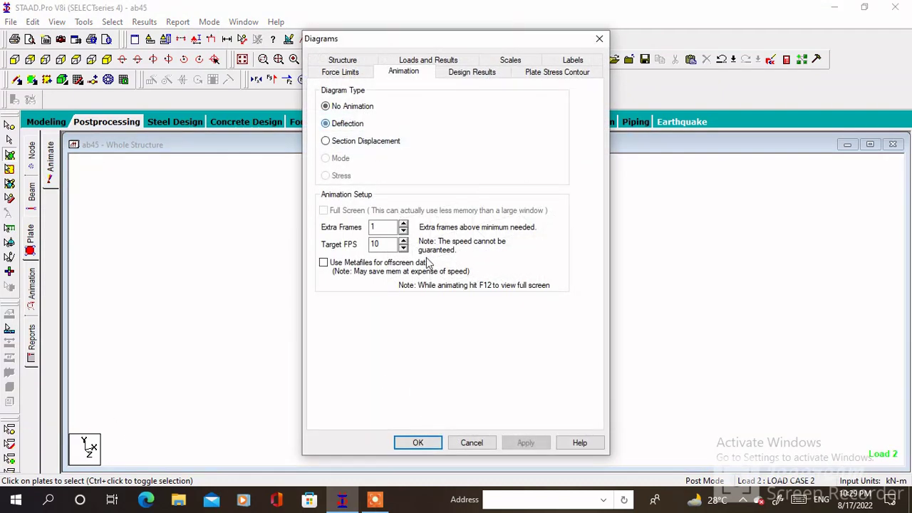
pyautogui.click(525, 443)
pyautogui.click(419, 442)
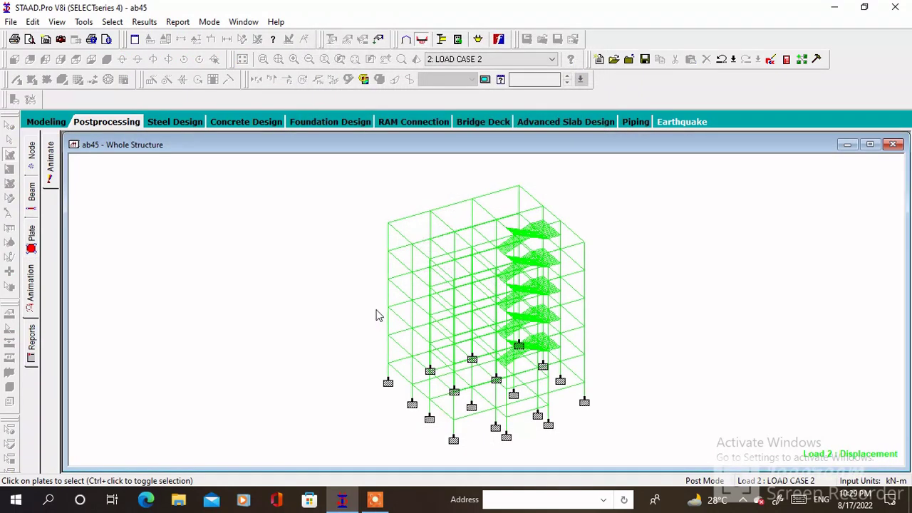
pyautogui.click(456, 60)
pyautogui.click(471, 79)
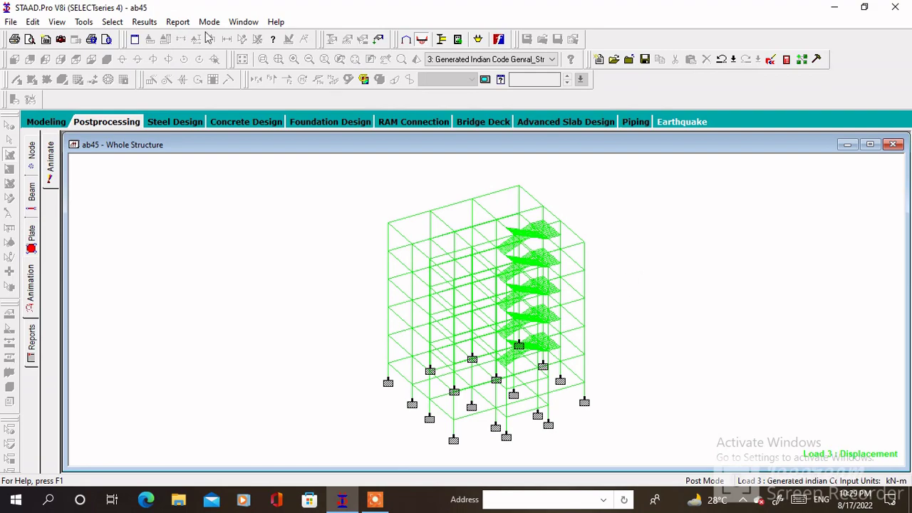
# Display the beam force results with the Shear Y and Bending Z diagrams and examine them on the frame.
pyautogui.click(31, 213)
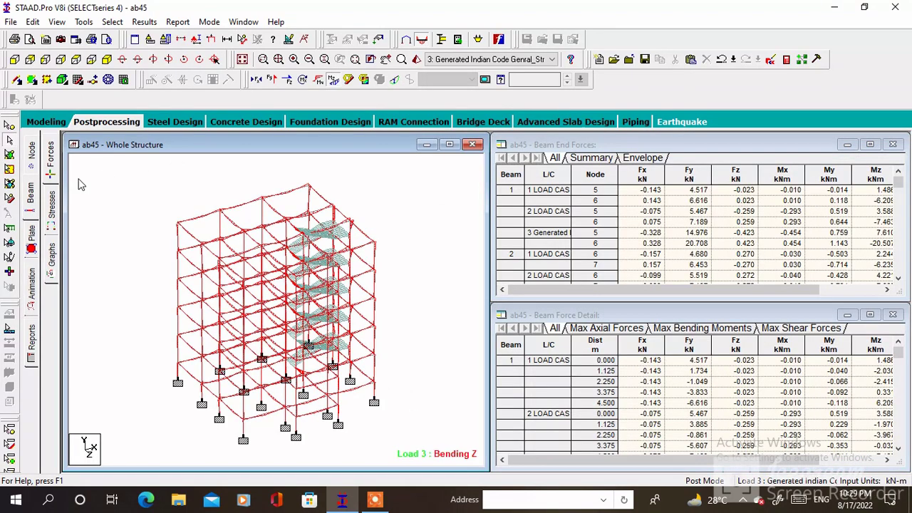
pyautogui.click(302, 80)
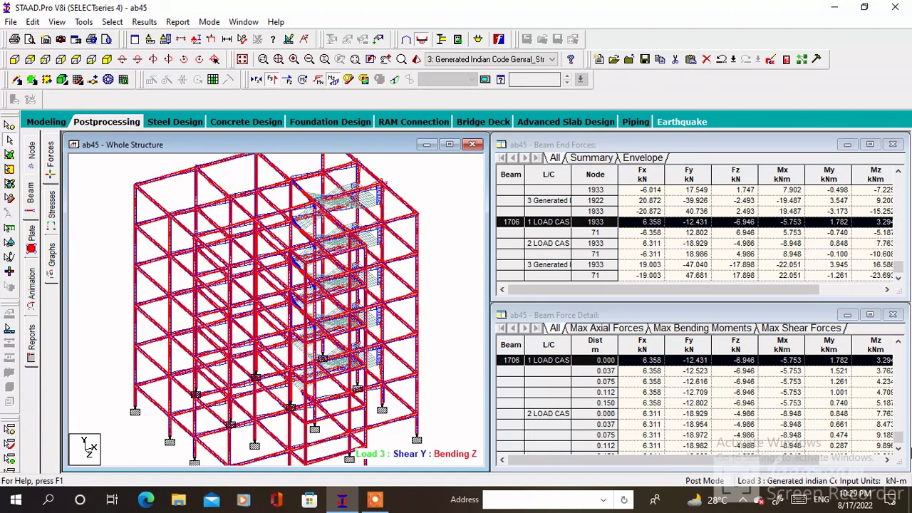
pyautogui.click(442, 312)
pyautogui.scroll(-3, 96, 306)
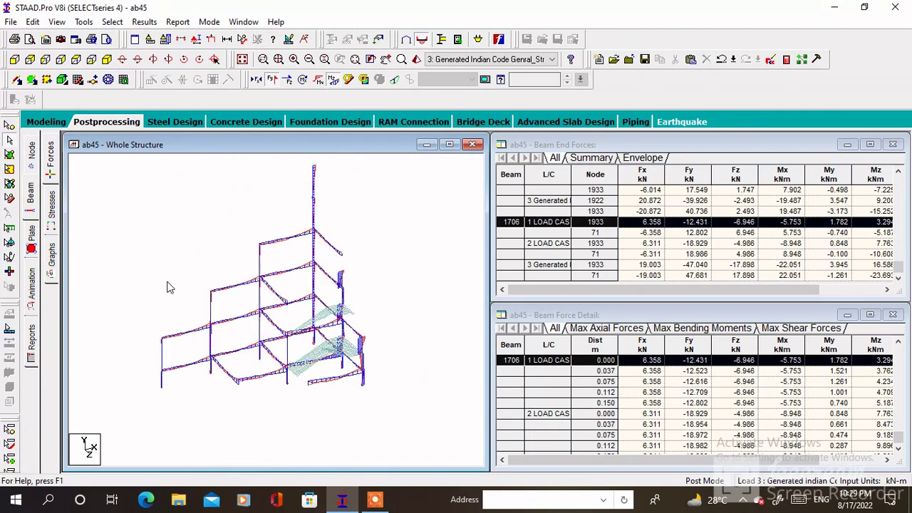
# Return to modeling, open the concrete design for the whole structure and set the current code to IS456.
pyautogui.click(46, 122)
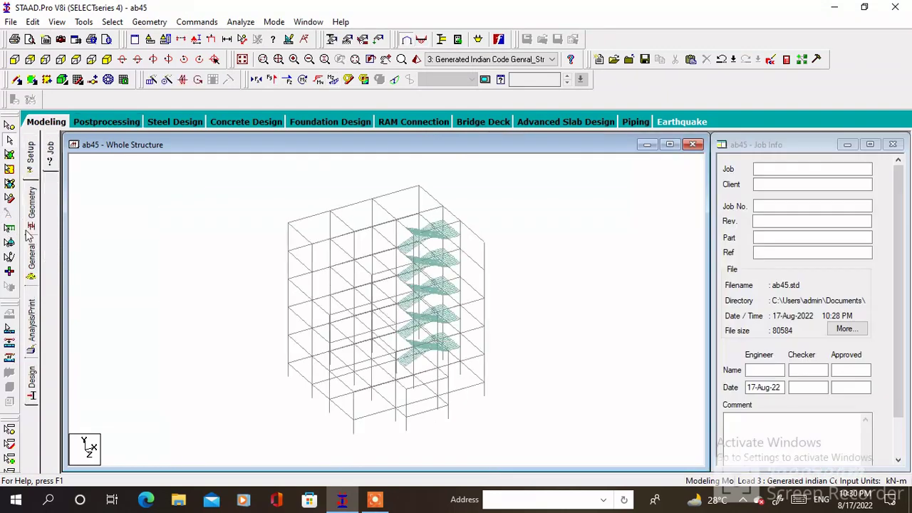
pyautogui.click(31, 384)
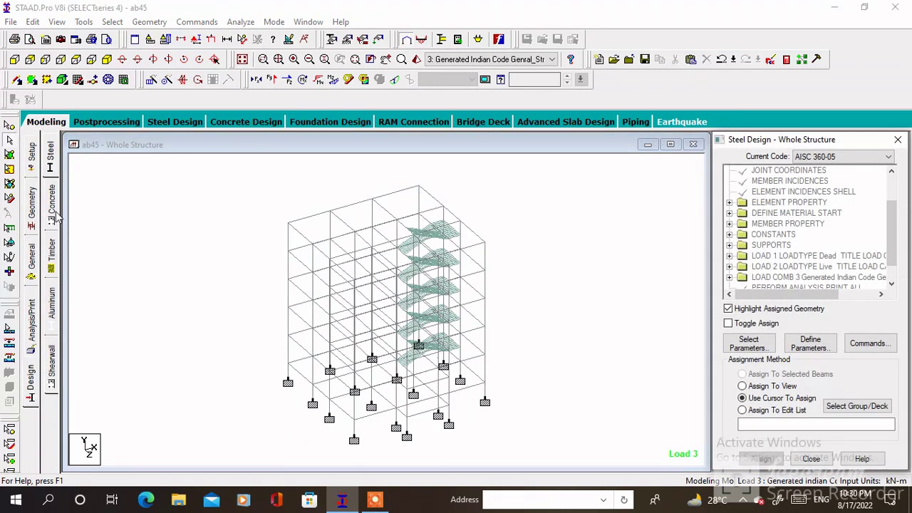
pyautogui.click(52, 213)
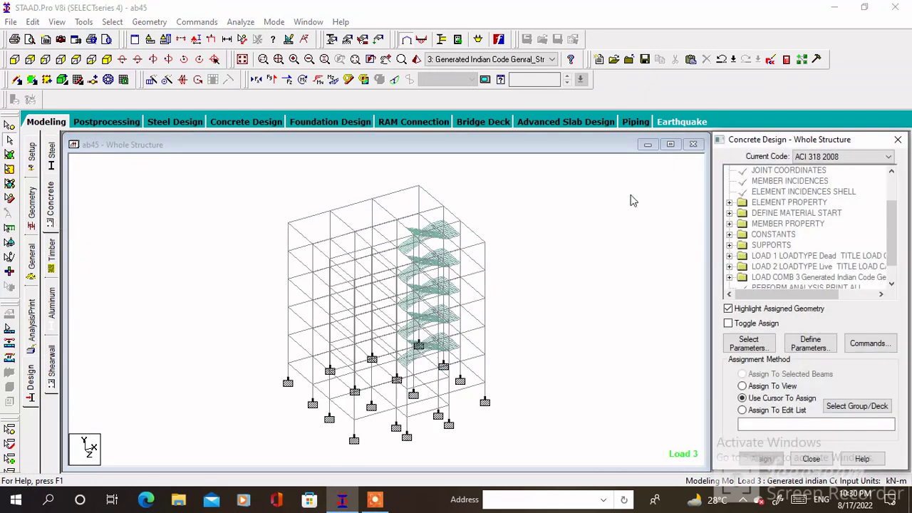
pyautogui.click(805, 158)
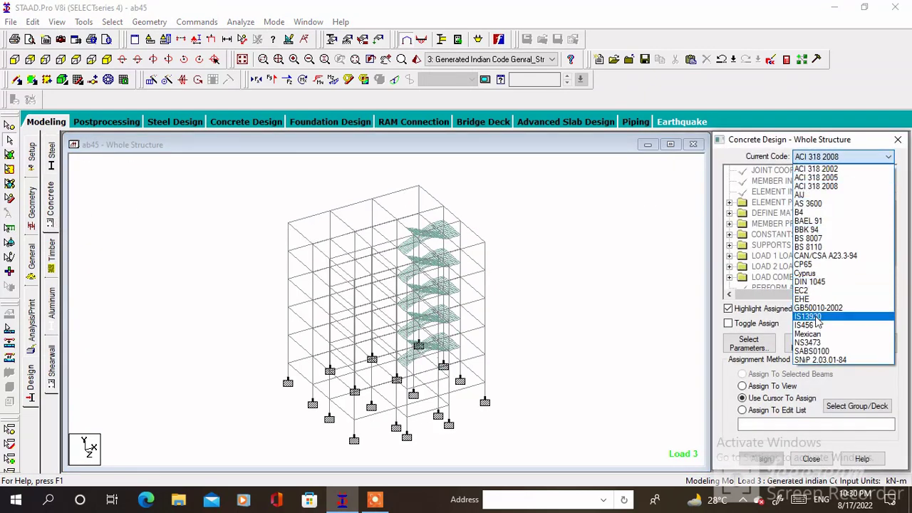
pyautogui.click(817, 326)
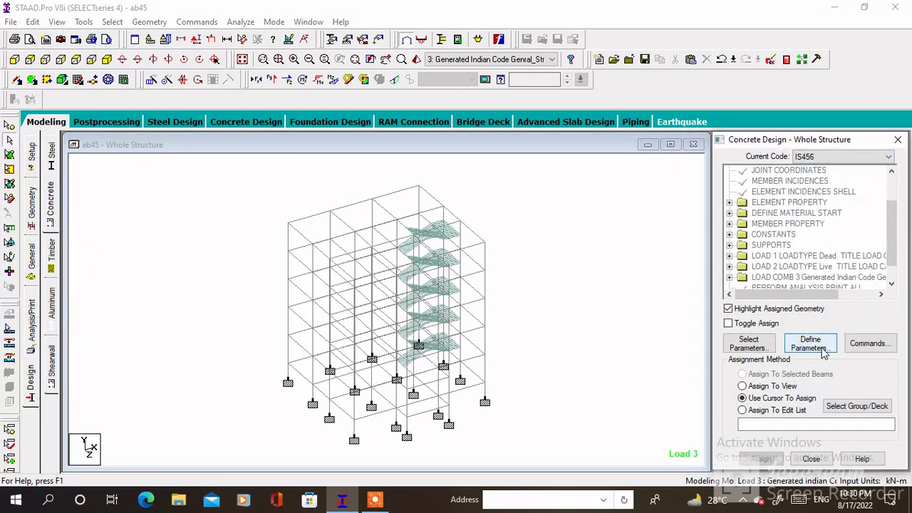
# Empty the selected design parameters and choose Clear, Fc, Fymain, Fysec, Maxmain and Maxsec.
pyautogui.click(823, 354)
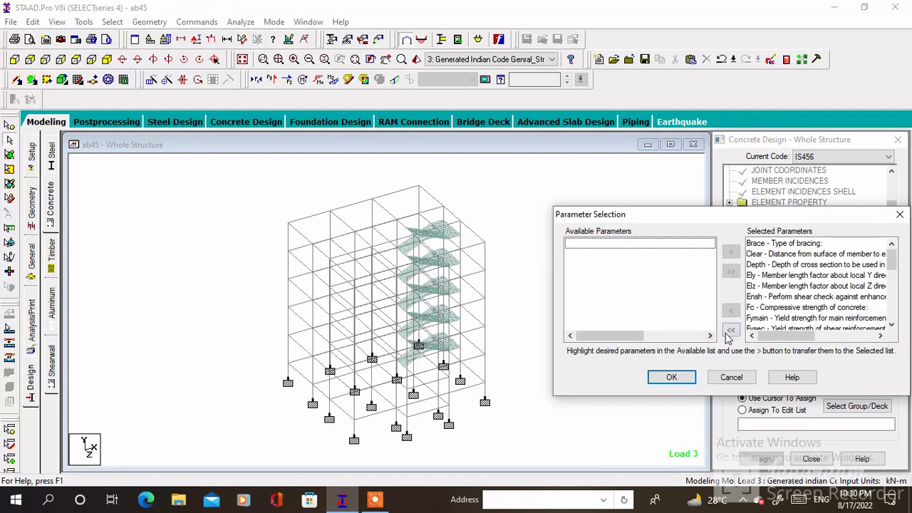
pyautogui.click(731, 330)
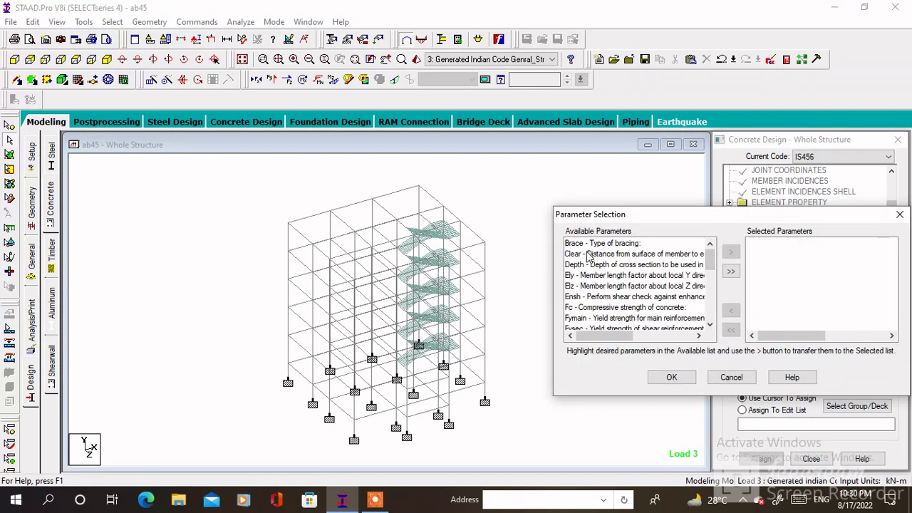
pyautogui.scroll(-1, 589, 287)
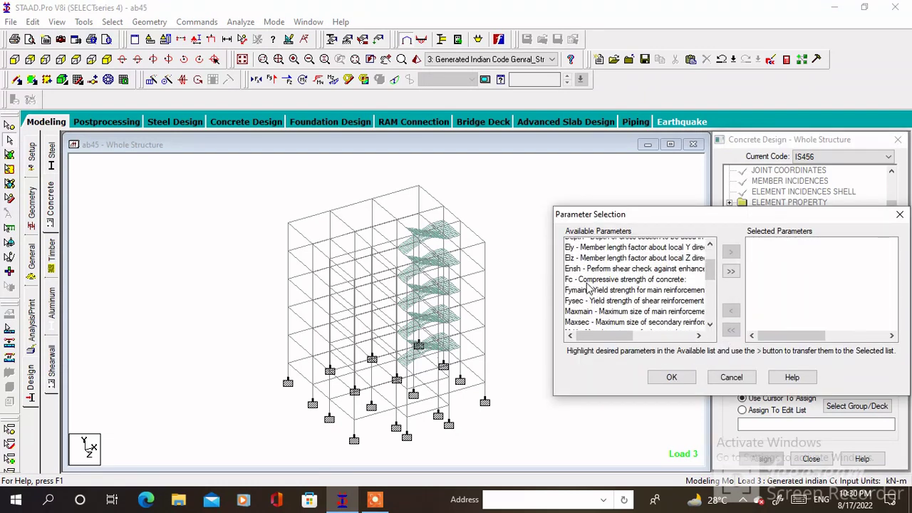
pyautogui.scroll(1, 590, 275)
pyautogui.doubleClick(590, 254)
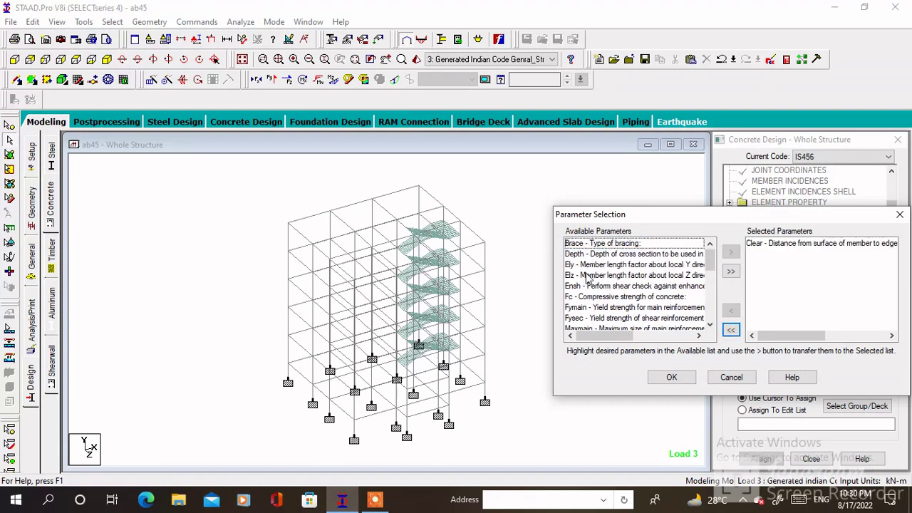
pyautogui.doubleClick(585, 297)
pyautogui.doubleClick(587, 298)
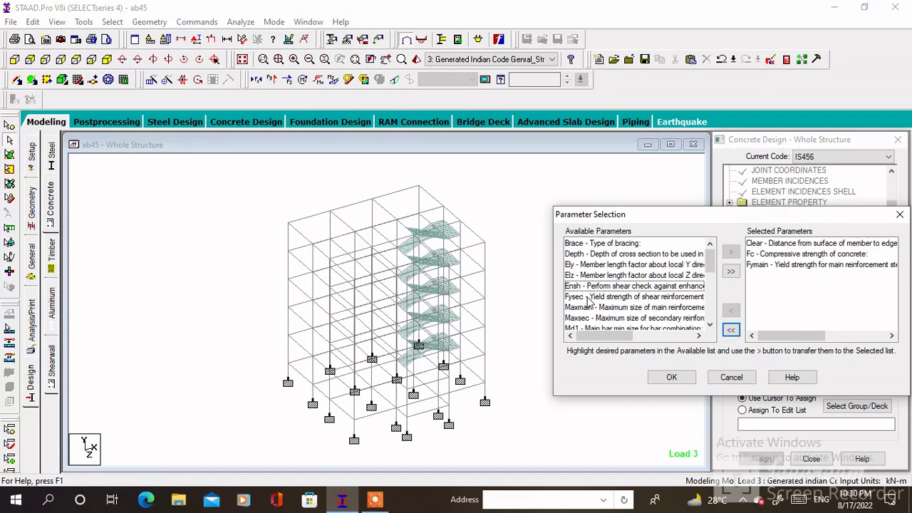
pyautogui.doubleClick(588, 297)
pyautogui.doubleClick(588, 298)
pyautogui.doubleClick(587, 297)
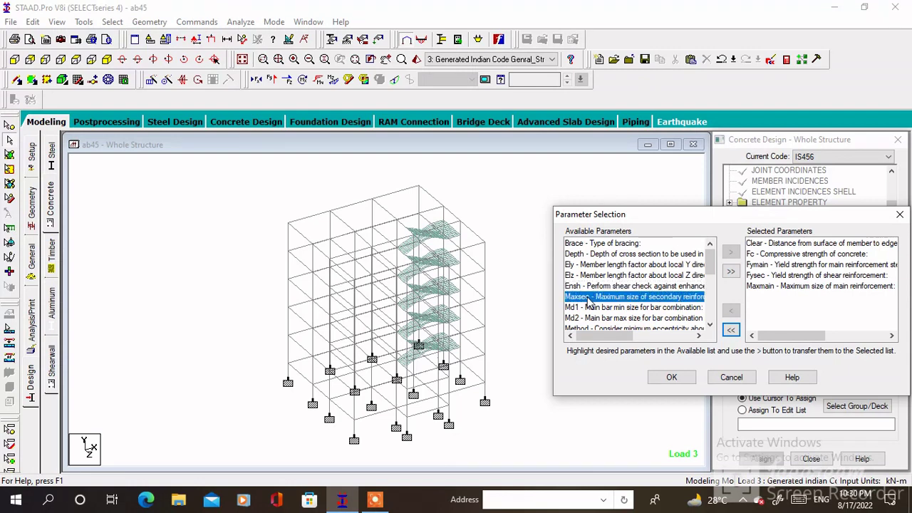
# Include Minmain and Minsec in the selected design parameters and accept the selection.
pyautogui.scroll(-2, 583, 292)
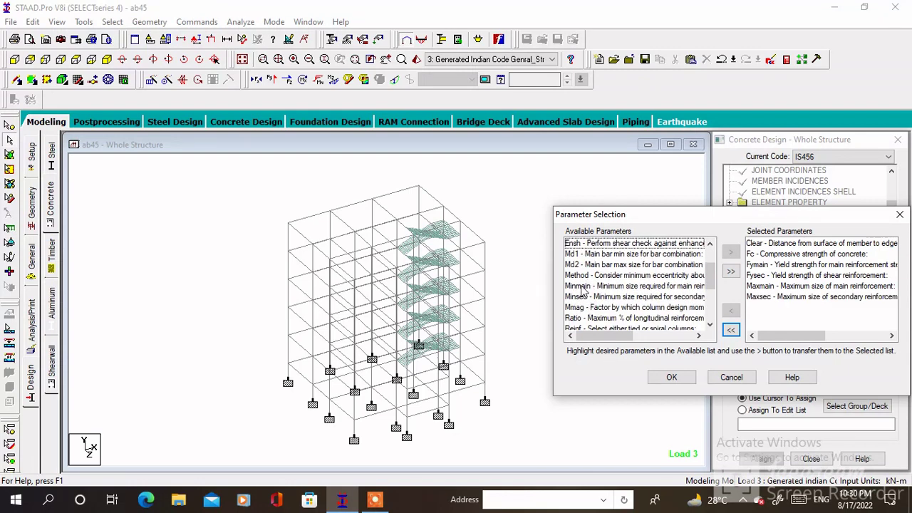
pyautogui.doubleClick(581, 286)
pyautogui.doubleClick(583, 289)
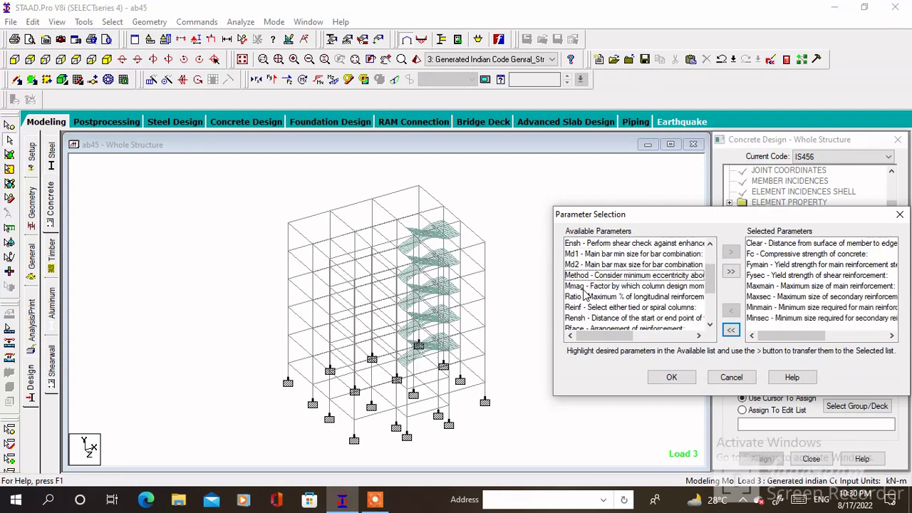
pyautogui.click(672, 376)
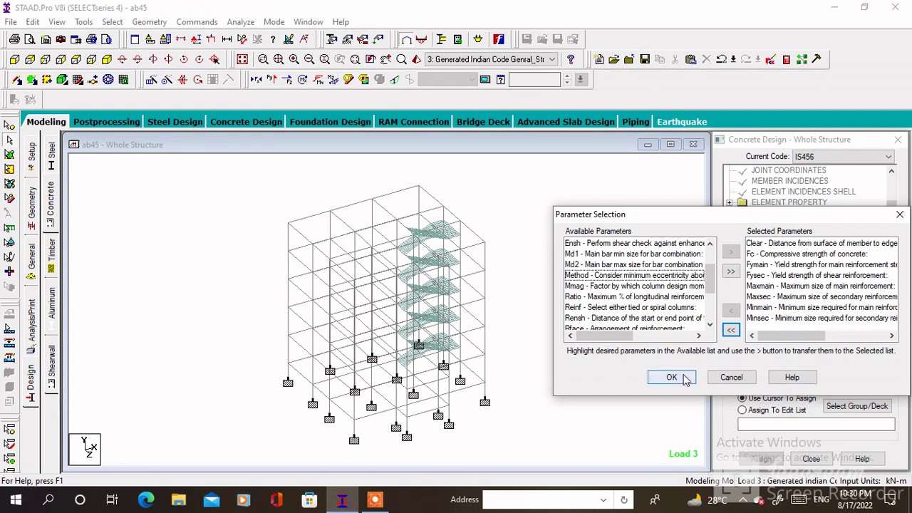
# Define the CLEAR cover parameter with 0.04 m and 0.025 m, and enter the concrete compressive strength for FC.
pyautogui.click(799, 352)
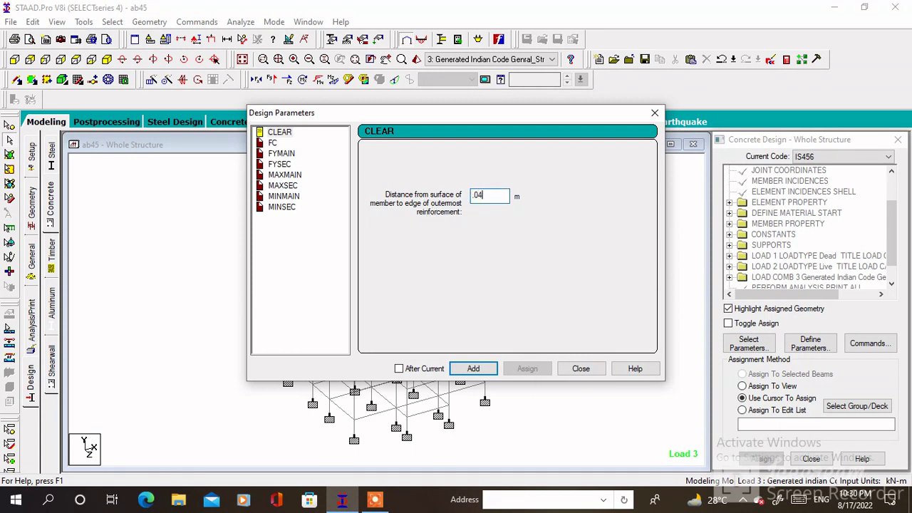
pyautogui.click(470, 369)
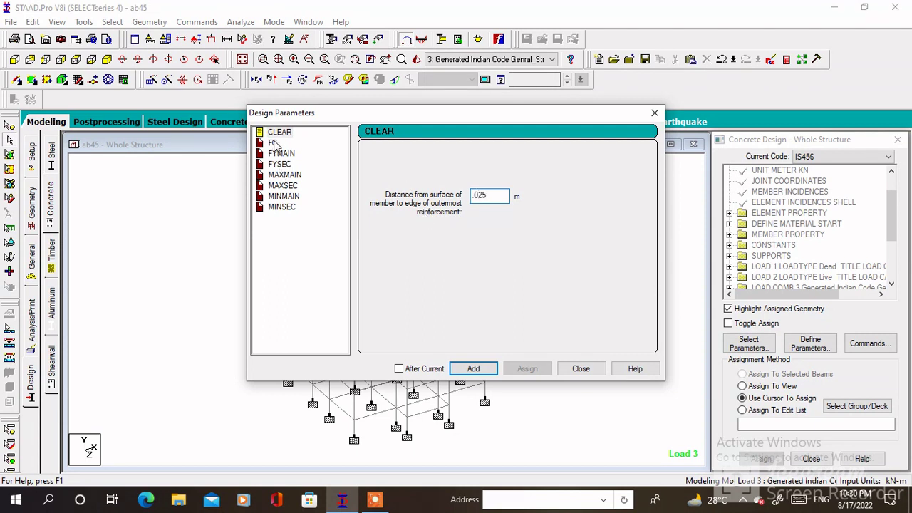
pyautogui.click(272, 143)
pyautogui.moveTo(508, 195); pyautogui.dragTo(426, 211)
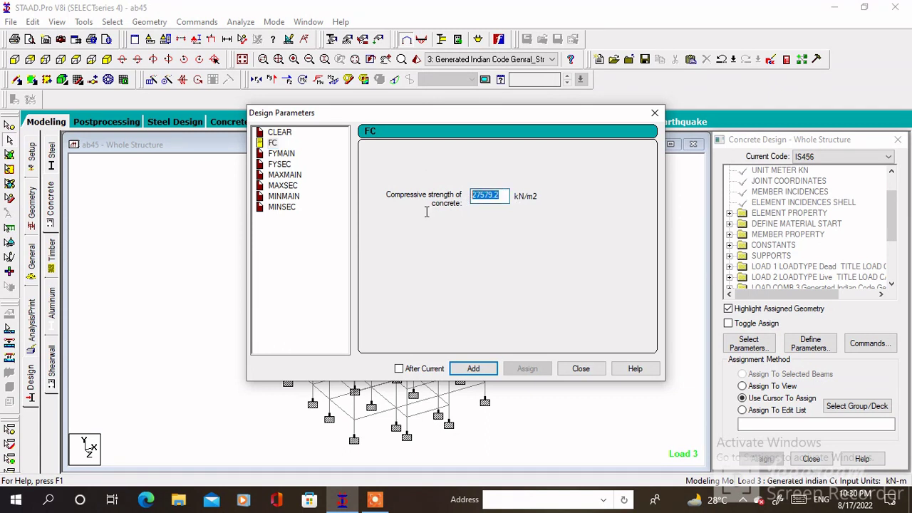
pyautogui.write('25000')
# Enter the main reinforcement yield strength for FYMAIN and add FYSEC with a shear reinforcement yield strength of 415000 kN/m2.
pyautogui.click(281, 153)
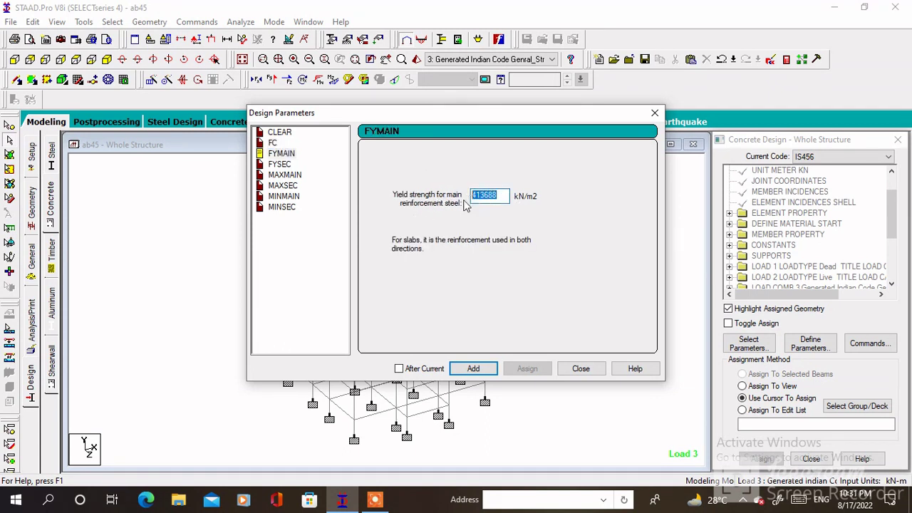
pyautogui.write('415000')
pyautogui.click(276, 165)
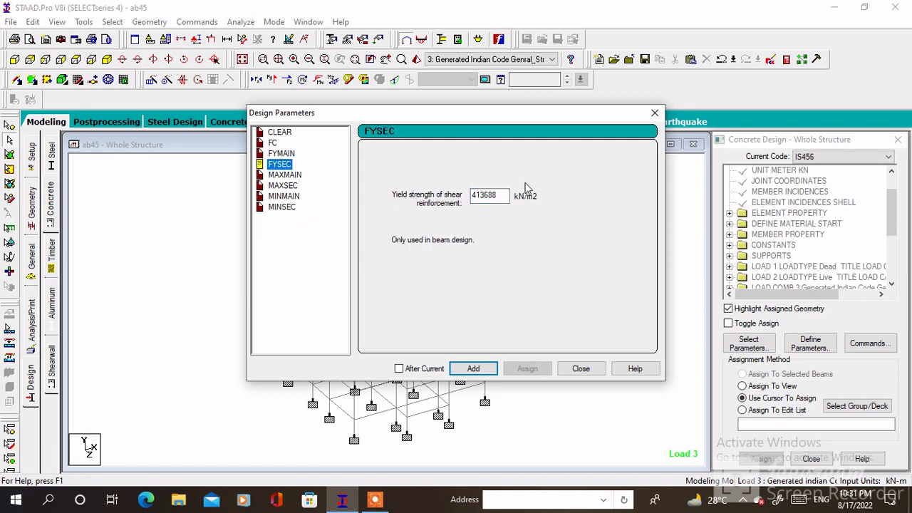
pyautogui.doubleClick(509, 197)
pyautogui.write('415000')
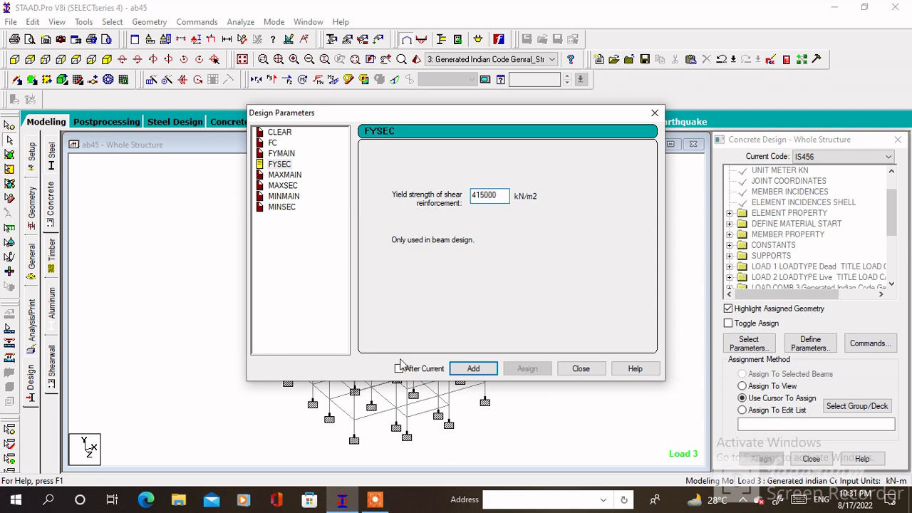
pyautogui.click(473, 369)
# Add the maximum bar sizes: 20 mm for main reinforcement (MAXMAIN) and 12 mm for secondary reinforcement (MAXSEC).
pyautogui.click(284, 175)
pyautogui.click(383, 225)
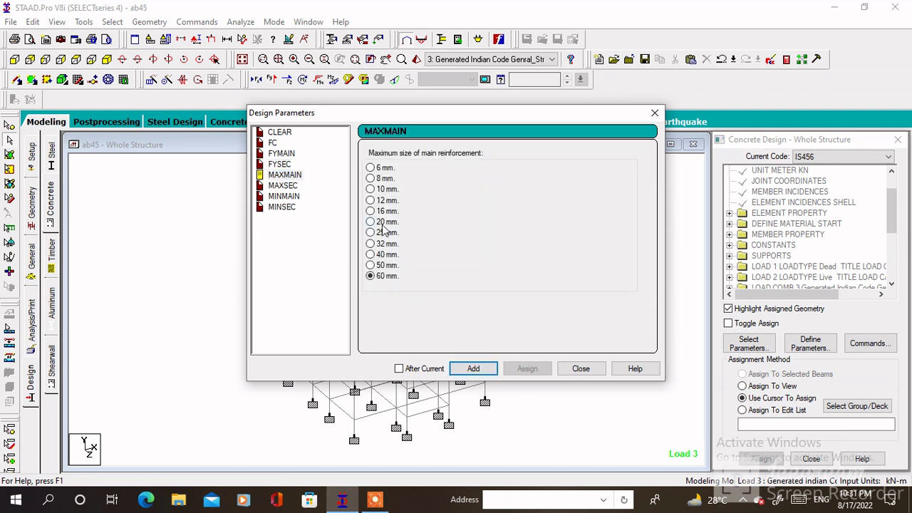
pyautogui.click(472, 368)
pyautogui.click(283, 186)
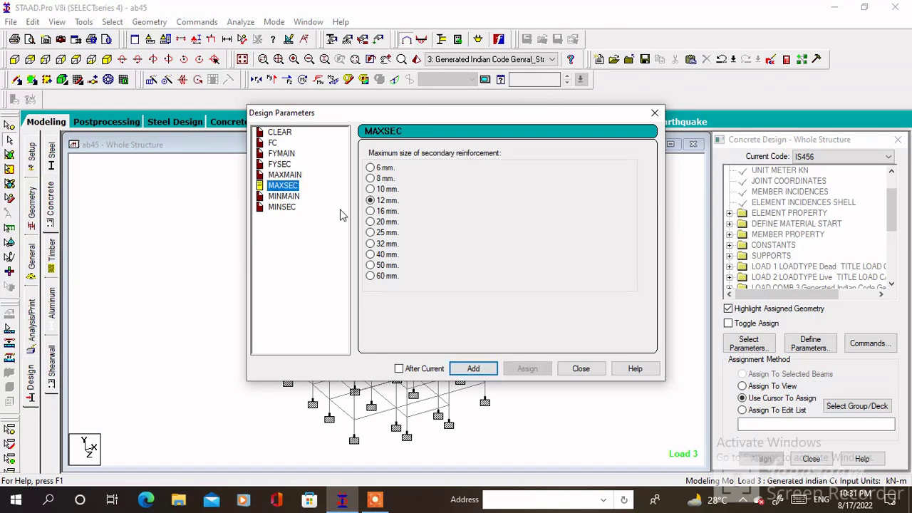
pyautogui.click(462, 367)
# Add the minimum bar sizes of 10 mm for MINMAIN and 8 mm for MINSEC, and finish defining design parameters.
pyautogui.click(299, 198)
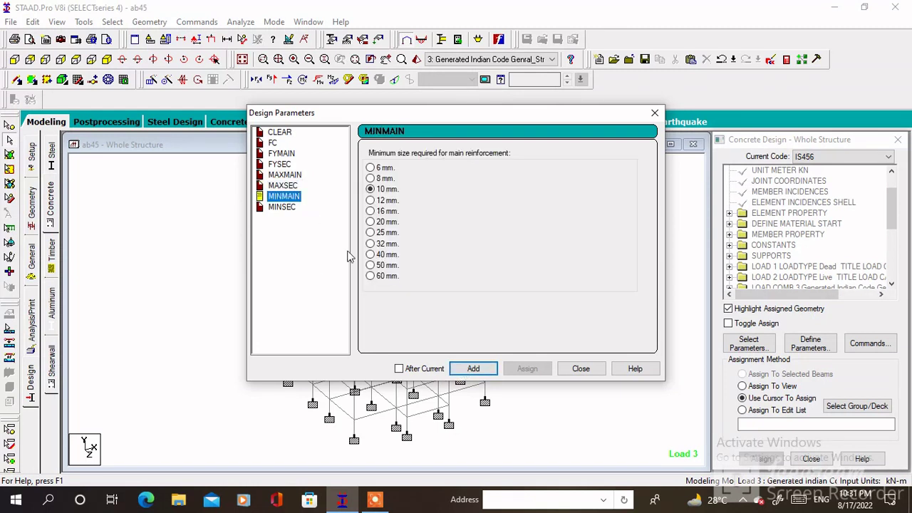
pyautogui.click(473, 375)
pyautogui.click(285, 209)
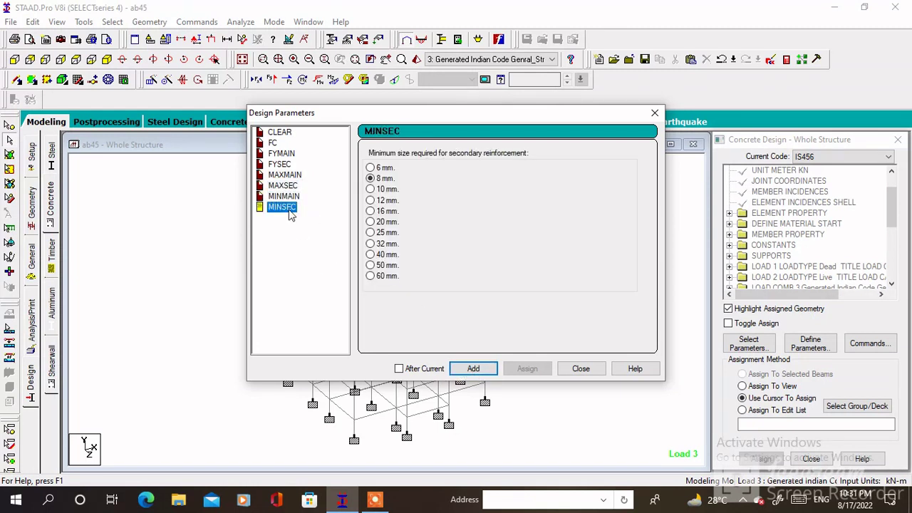
pyautogui.click(473, 368)
pyautogui.click(580, 368)
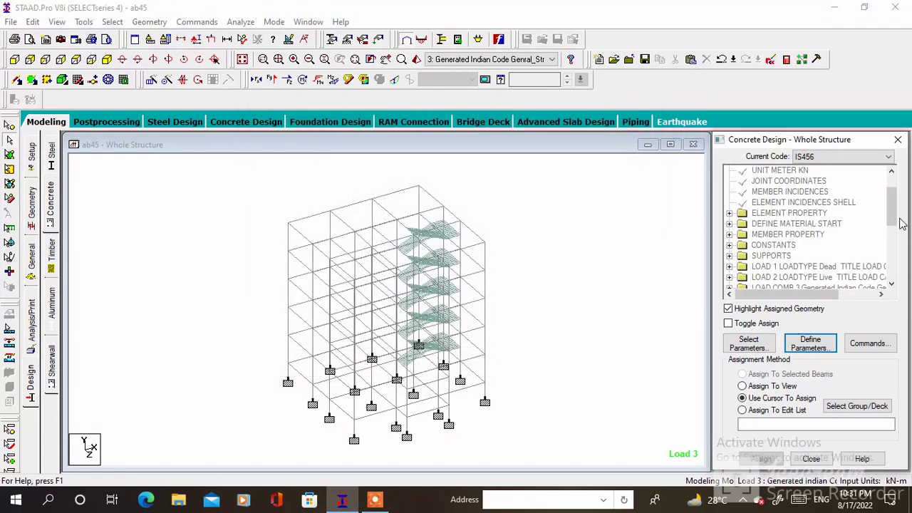
# Add the DESIGN BEAM and DESIGN ELEMENT commands to the concrete design.
pyautogui.moveTo(892, 214); pyautogui.dragTo(892, 268)
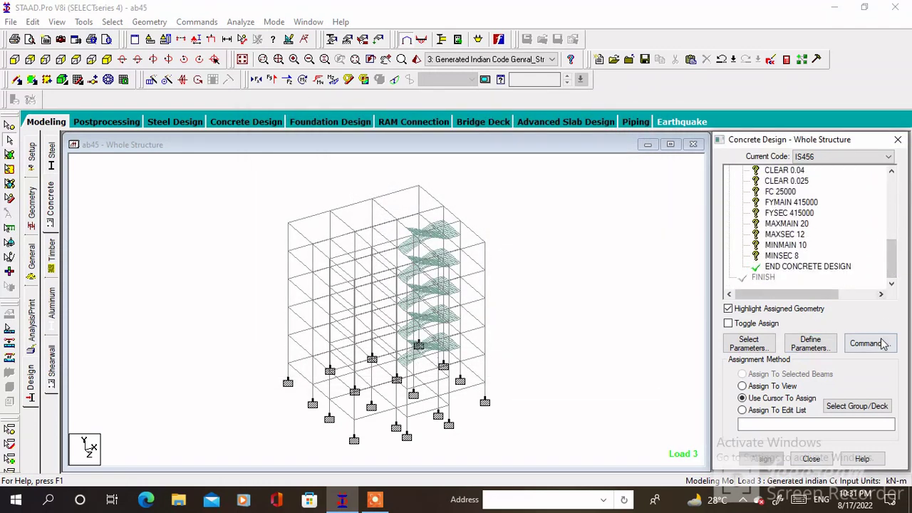
pyautogui.click(868, 344)
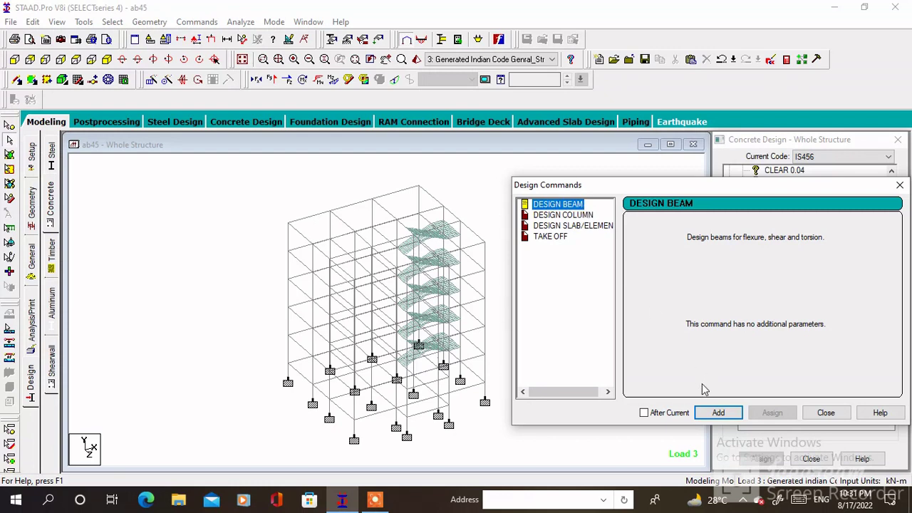
pyautogui.click(718, 412)
pyautogui.click(560, 237)
pyautogui.click(826, 412)
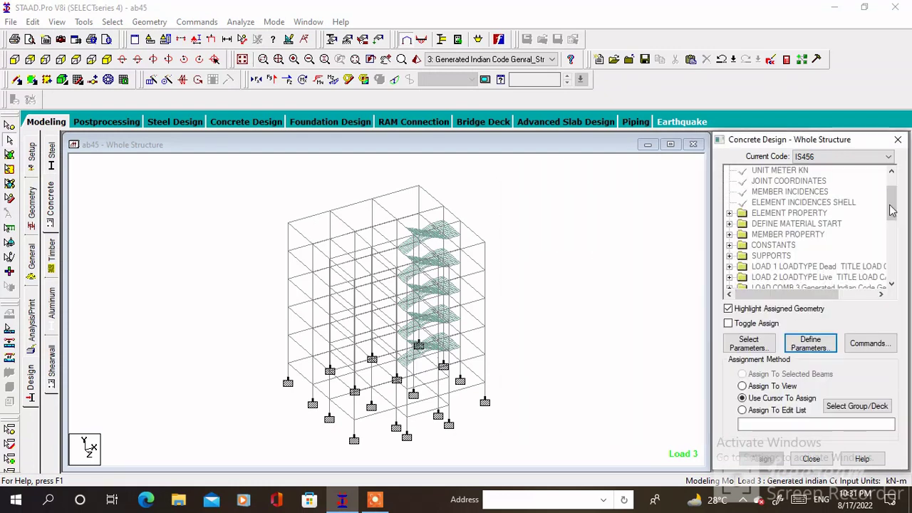
# Select all members parallel to Y and assign the CLEAR 0.04 cover parameter to these columns.
pyautogui.moveTo(892, 200); pyautogui.dragTo(888, 241)
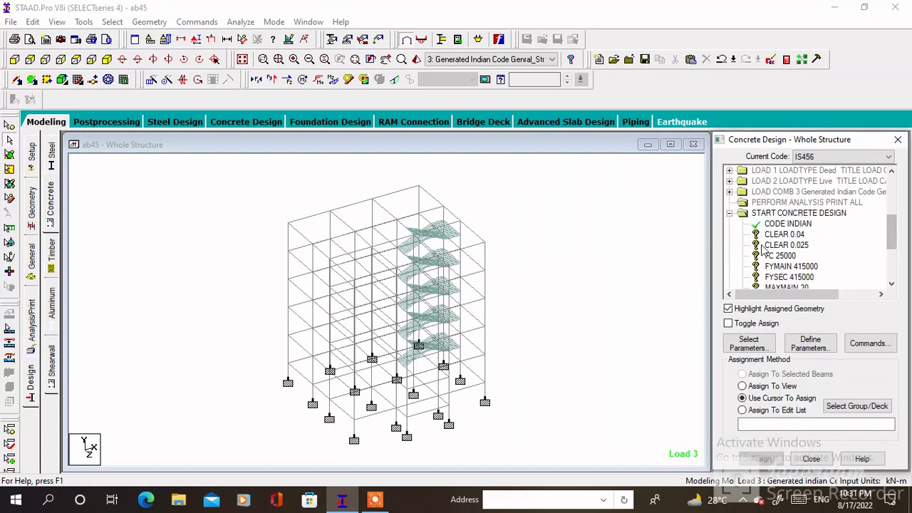
pyautogui.click(783, 234)
pyautogui.click(83, 21)
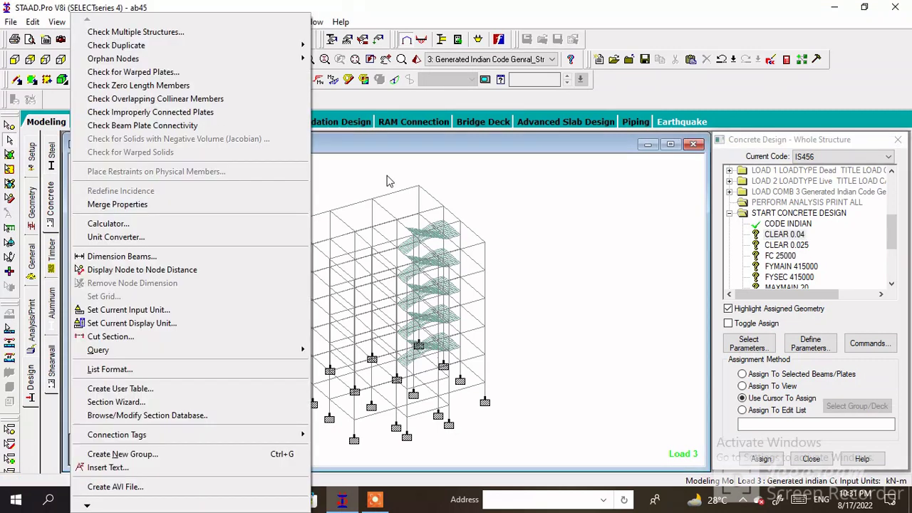
pyautogui.click(84, 21)
pyautogui.click(112, 22)
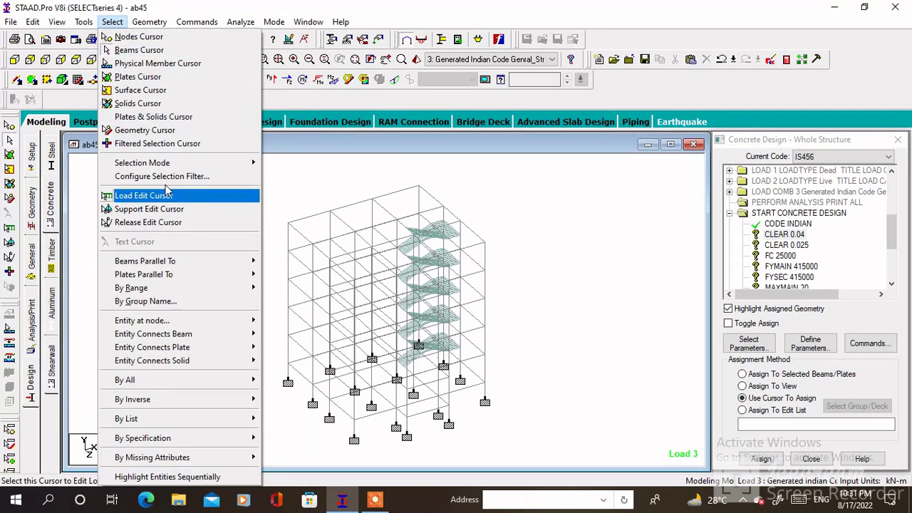
pyautogui.moveTo(162, 265)
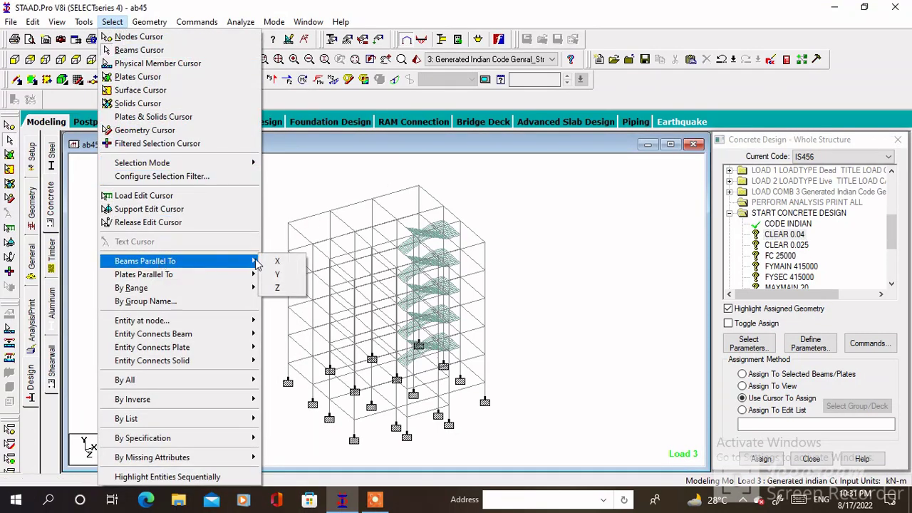
pyautogui.click(269, 274)
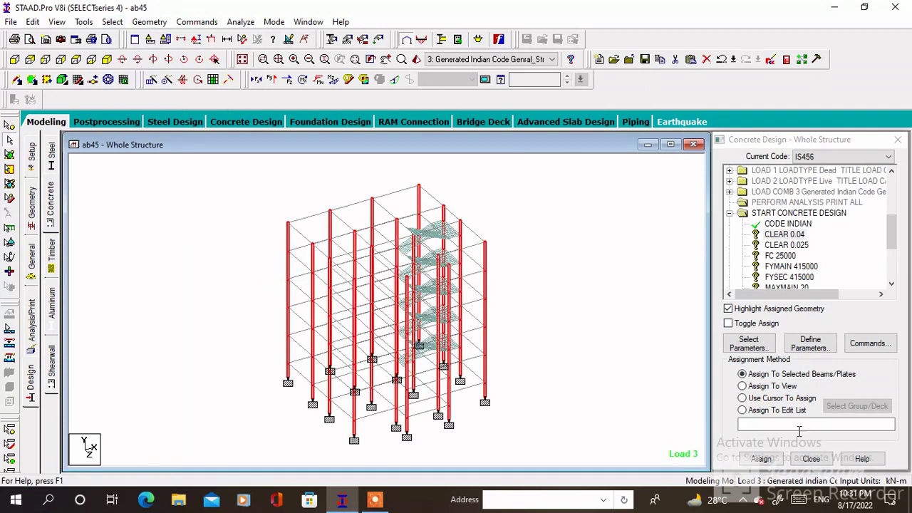
pyautogui.click(761, 458)
pyautogui.click(813, 336)
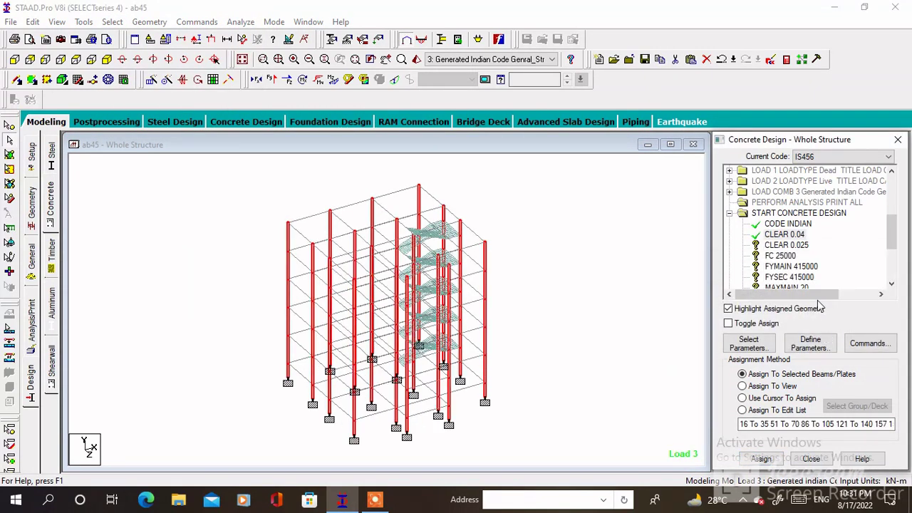
# Select all beams parallel to X and Z and assign the CLEAR 0.025 cover parameter to them.
pyautogui.click(791, 235)
pyautogui.click(111, 21)
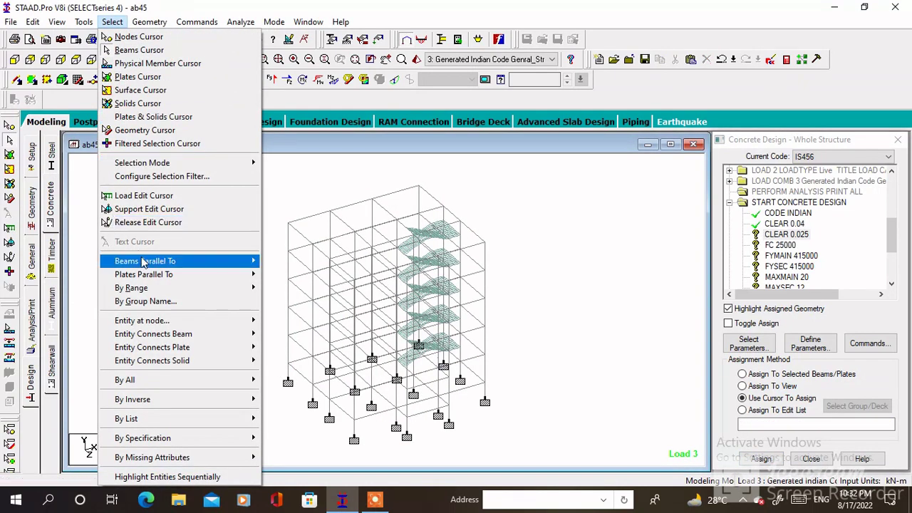
pyautogui.moveTo(213, 261)
pyautogui.click(279, 261)
pyautogui.click(112, 21)
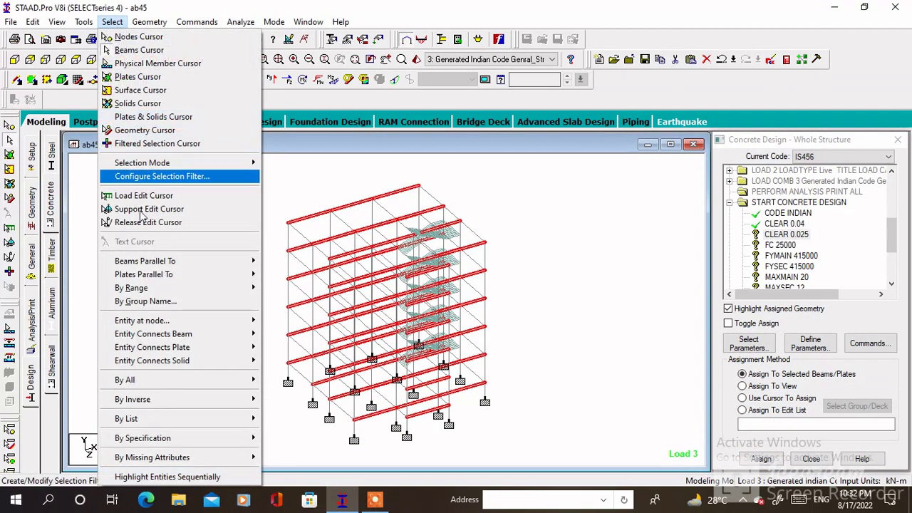
pyautogui.click(282, 286)
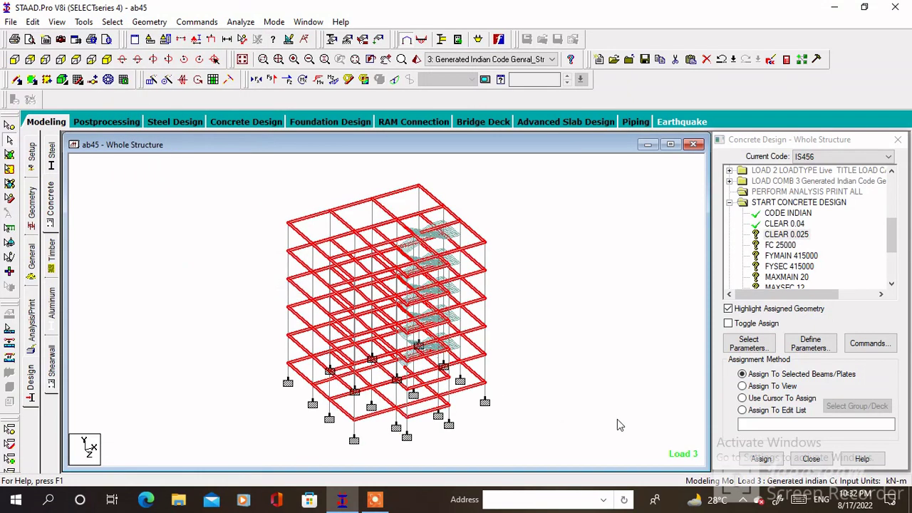
pyautogui.click(760, 458)
pyautogui.click(816, 338)
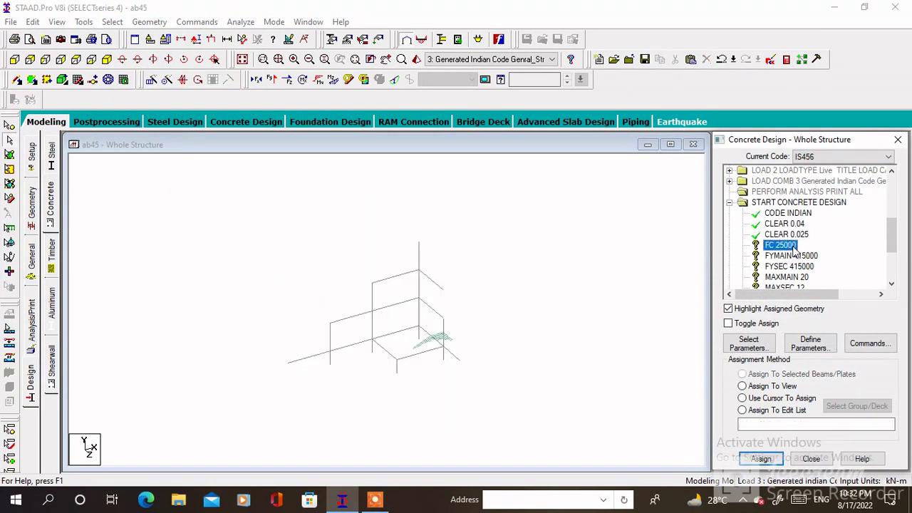
# Assign FC 25000, FYMAIN 415000 and FYSEC 415000 to the whole view.
pyautogui.click(760, 458)
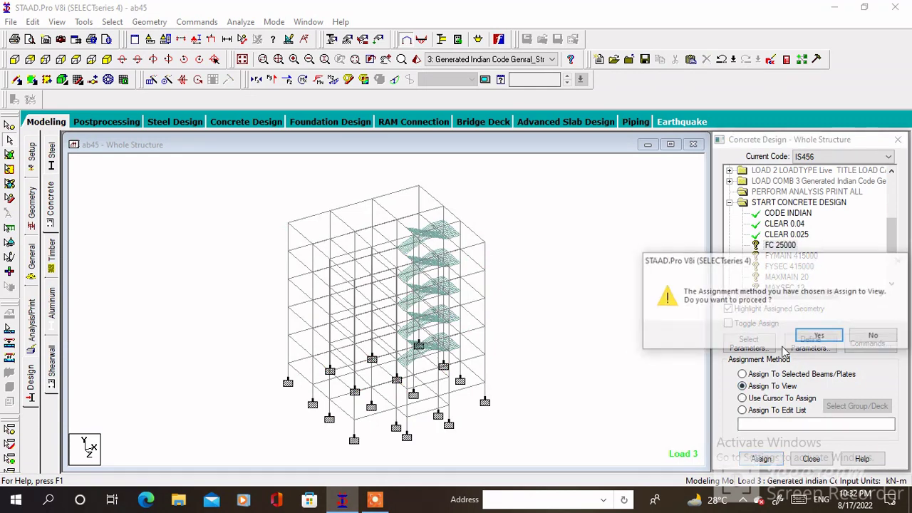
pyautogui.click(819, 335)
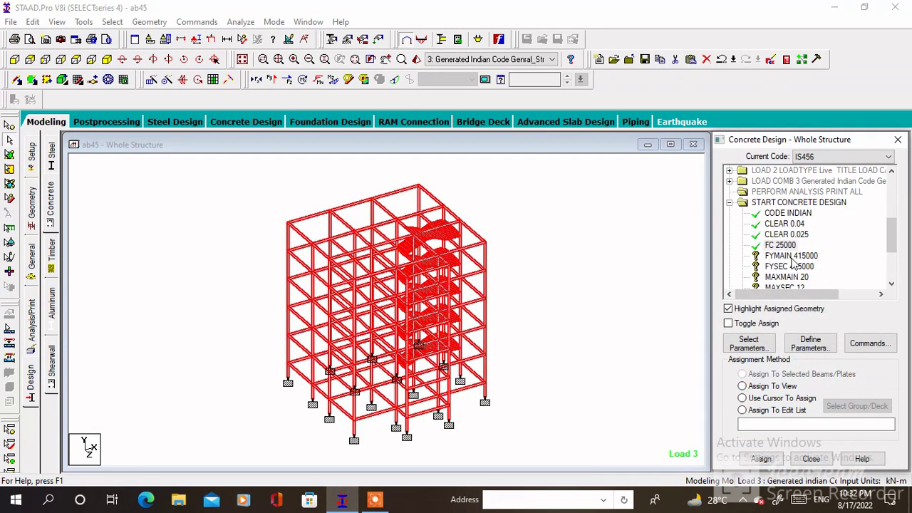
pyautogui.click(760, 458)
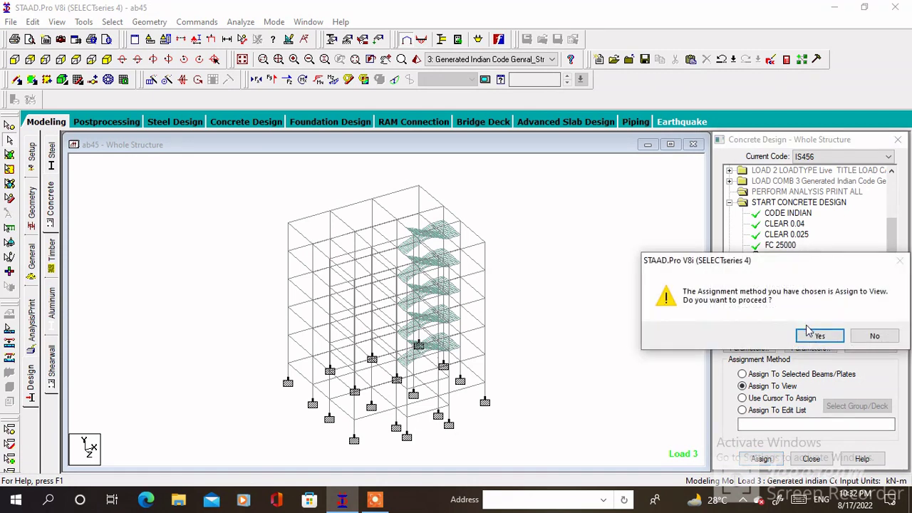
pyautogui.click(820, 336)
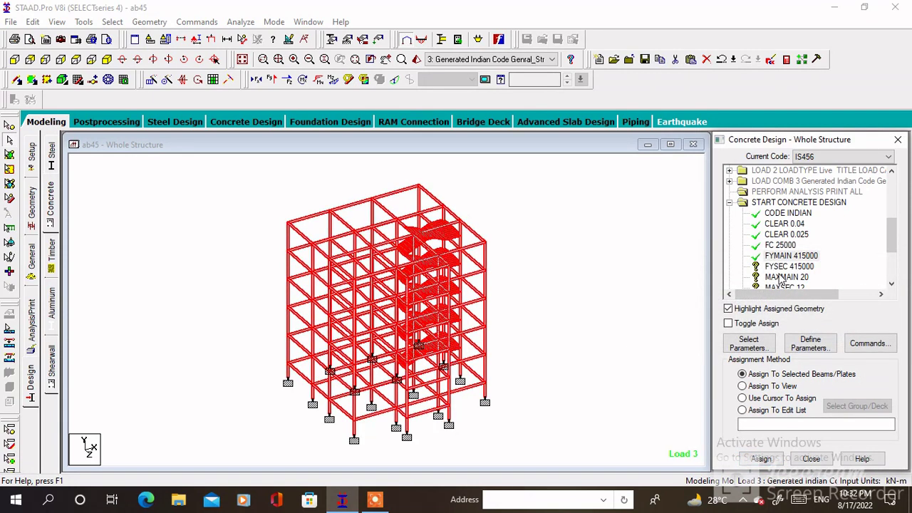
pyautogui.click(779, 396)
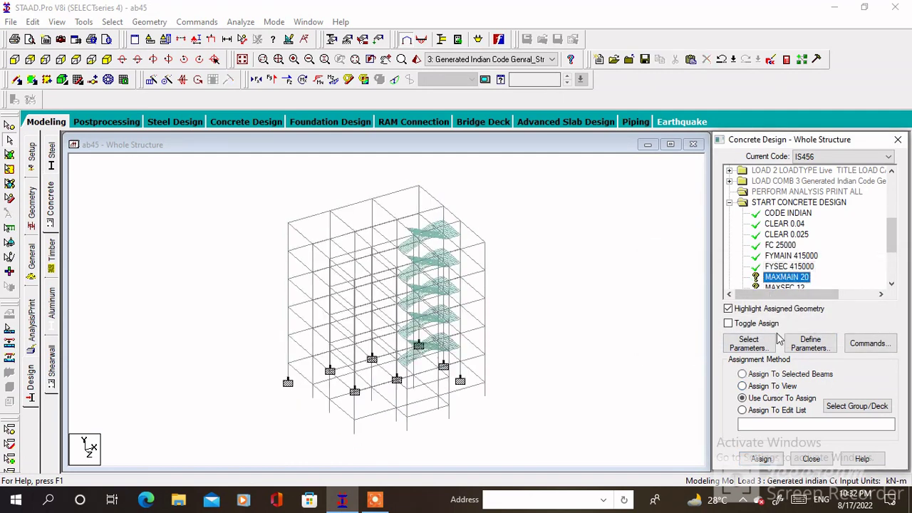
# Assign the maximum bar size parameters MAXMAIN 20 and MAXSEC 12 to the whole view.
pyautogui.click(775, 388)
pyautogui.click(761, 459)
pyautogui.click(820, 336)
pyautogui.scroll(-1, 788, 298)
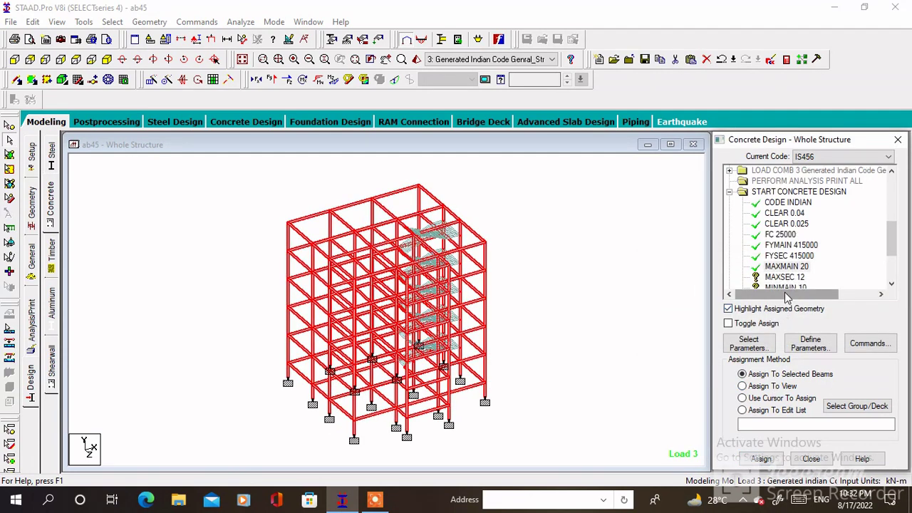
pyautogui.scroll(-3, 786, 284)
pyautogui.click(784, 244)
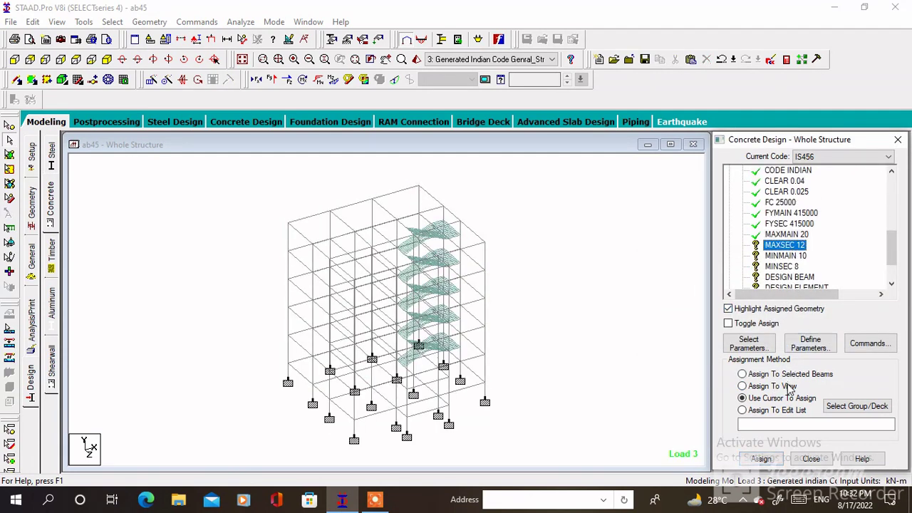
pyautogui.click(788, 388)
pyautogui.click(763, 458)
pyautogui.click(817, 334)
# Assign the minimum bar size parameters MINMAIN 10 and MINSEC 8 to the whole view.
pyautogui.click(785, 257)
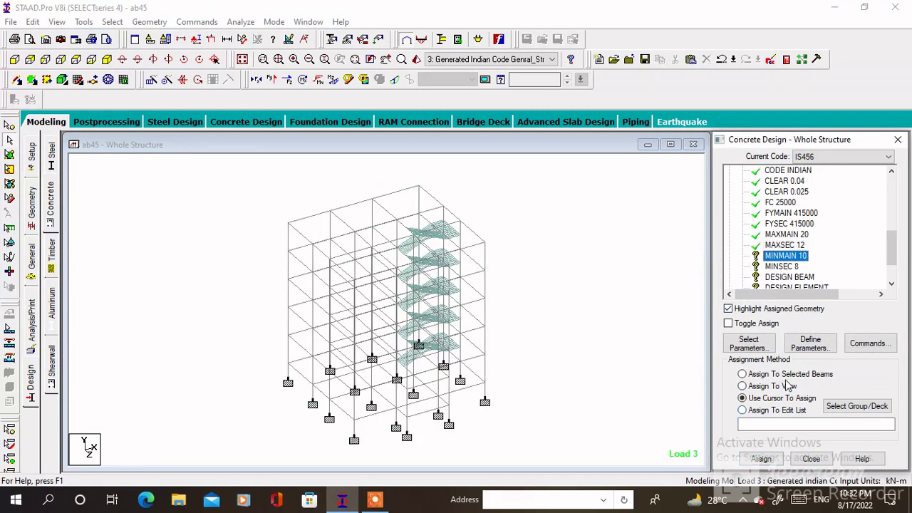
pyautogui.click(786, 388)
pyautogui.click(762, 458)
pyautogui.click(816, 334)
pyautogui.click(785, 268)
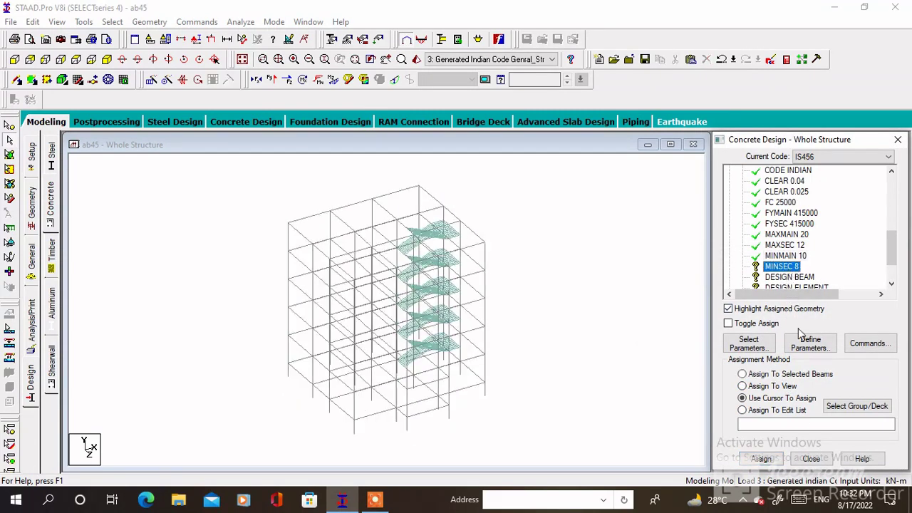
pyautogui.click(788, 387)
pyautogui.click(718, 334)
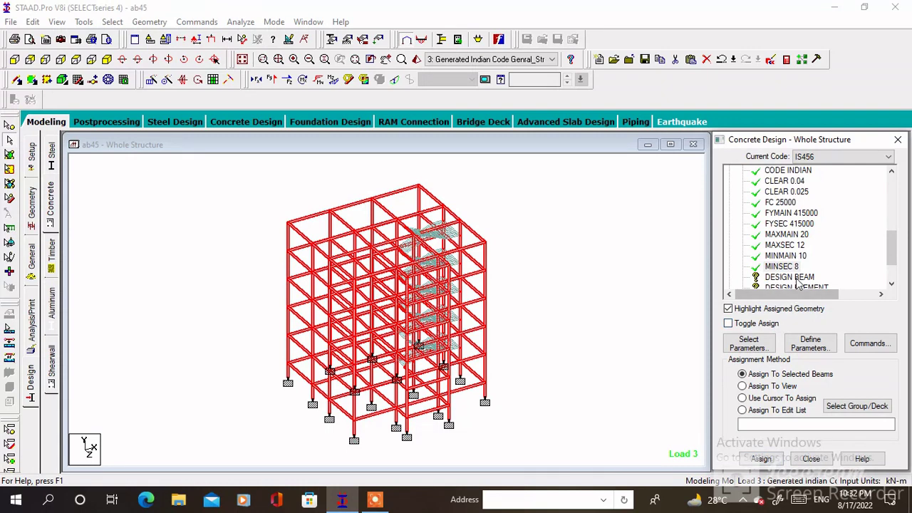
# Copy the beam member list from CLEAR 0.025 and assign DESIGN BEAM to that edit list.
pyautogui.scroll(-1, 798, 282)
pyautogui.scroll(1, 796, 182)
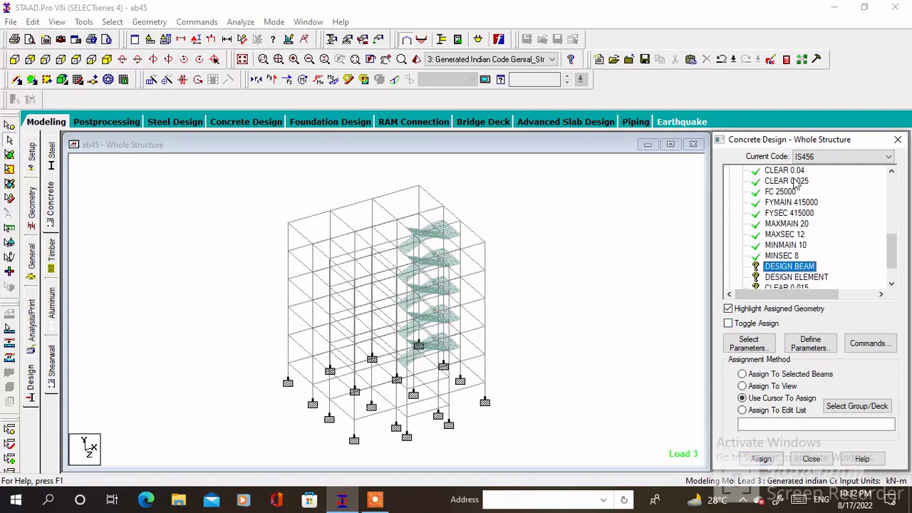
pyautogui.click(786, 181)
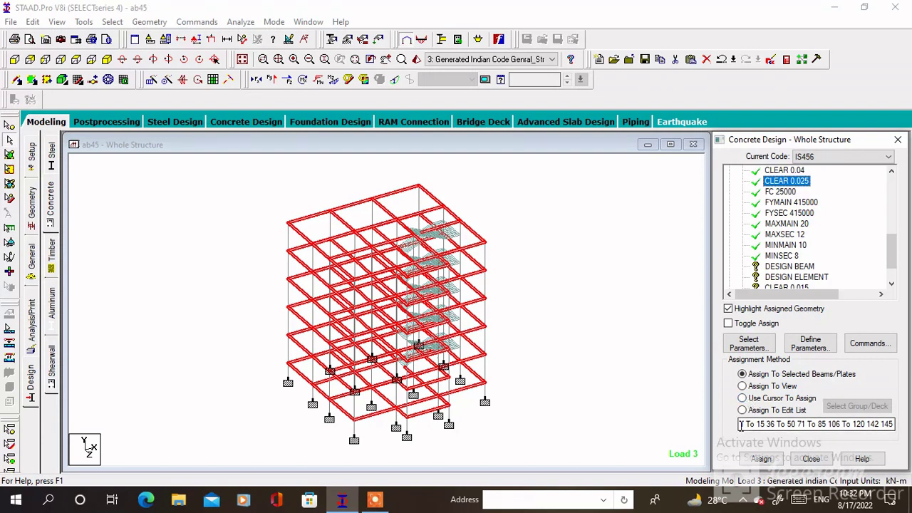
pyautogui.moveTo(741, 425); pyautogui.dragTo(904, 433)
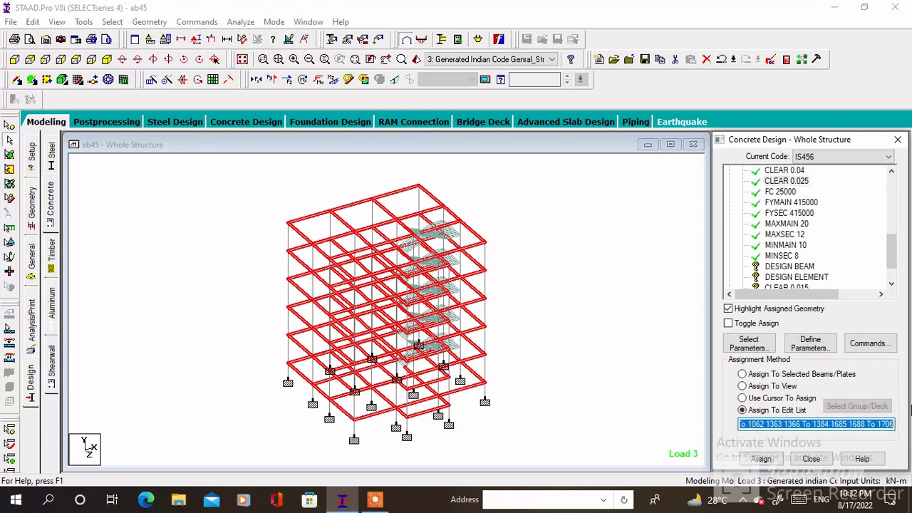
pyautogui.click(790, 266)
pyautogui.click(765, 425)
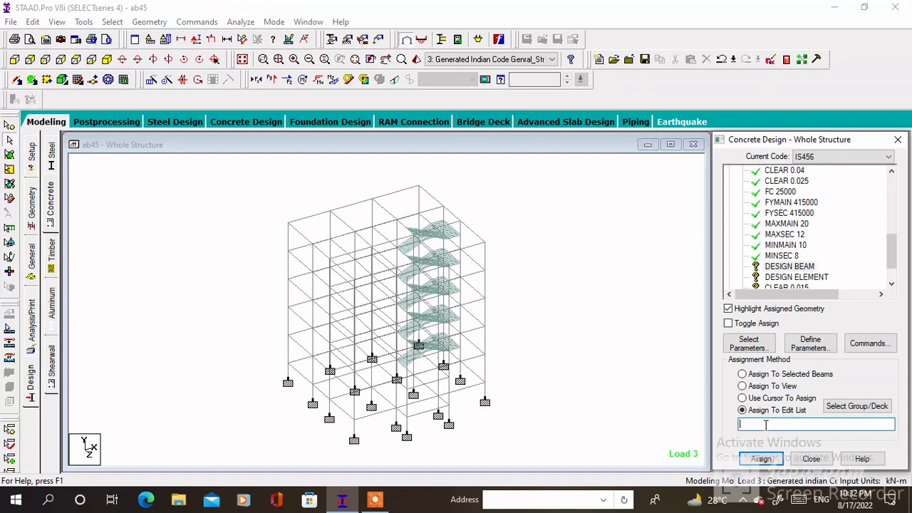
pyautogui.hotkey('ctrl', 'v')
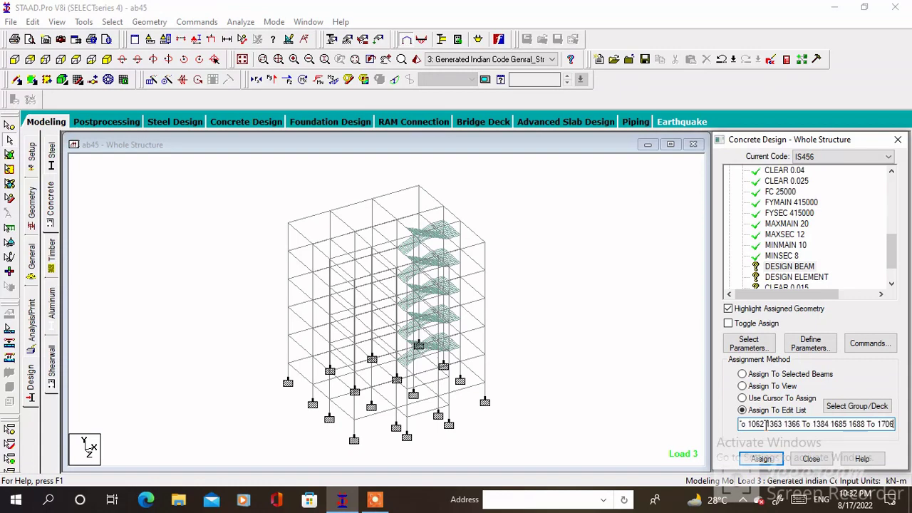
pyautogui.click(766, 461)
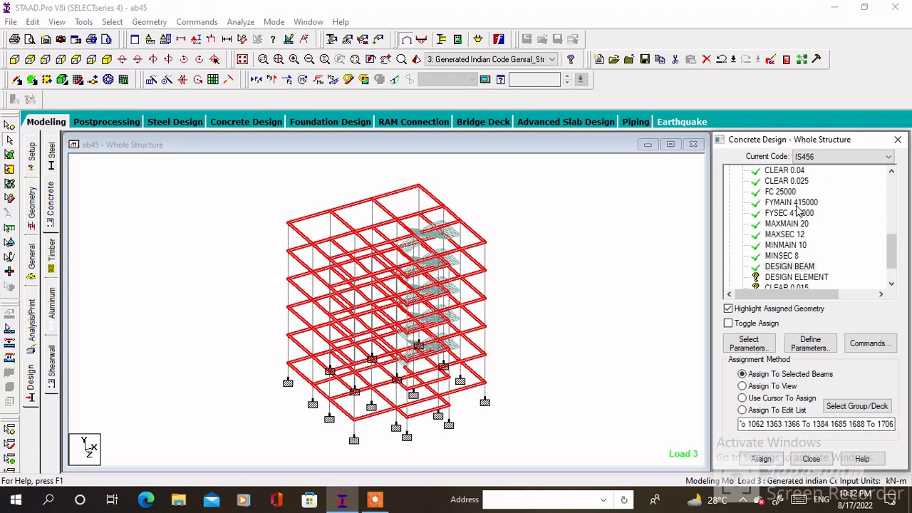
# Copy the column member list from CLEAR 0.04 and add the DESIGN COLUMN command to the concrete design.
pyautogui.click(785, 171)
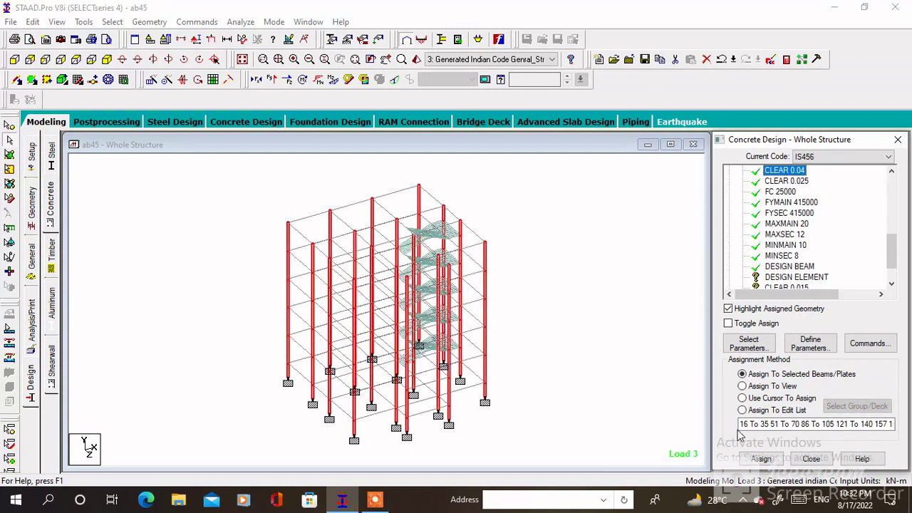
pyautogui.moveTo(741, 425); pyautogui.dragTo(911, 426)
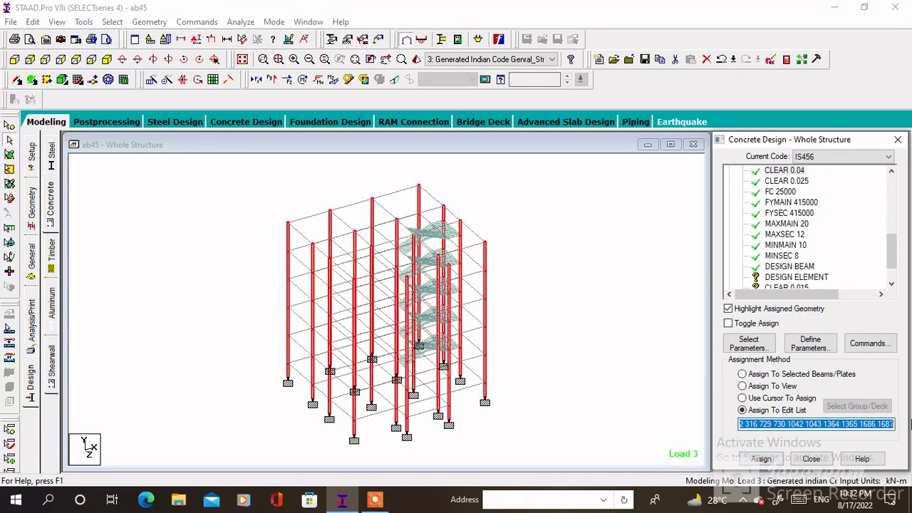
pyautogui.click(818, 278)
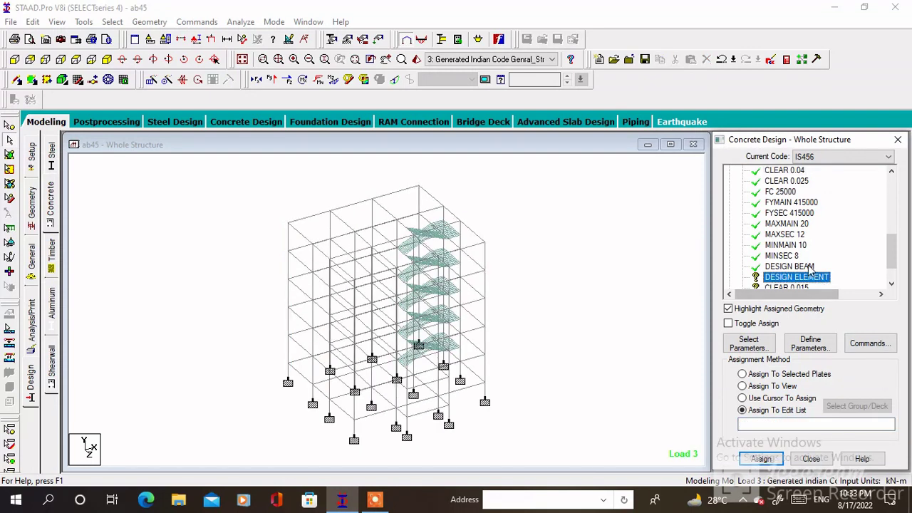
pyautogui.scroll(-1, 810, 279)
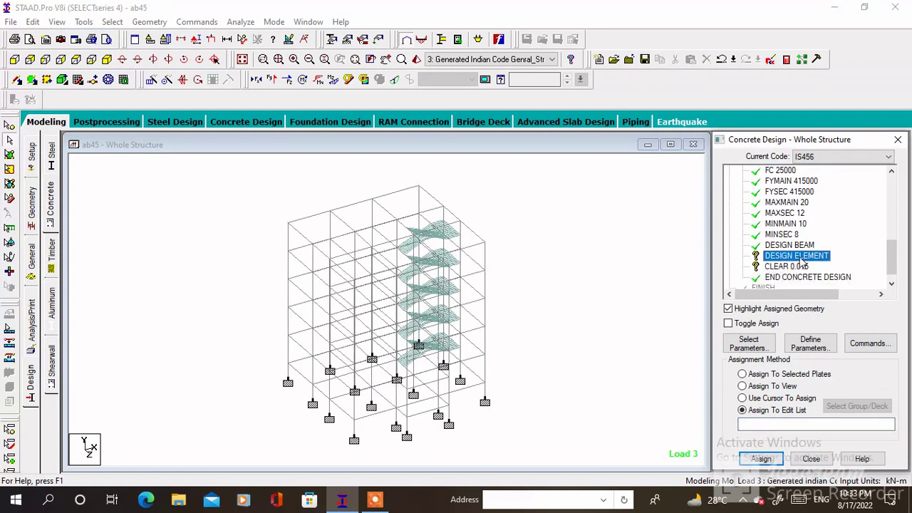
pyautogui.click(855, 348)
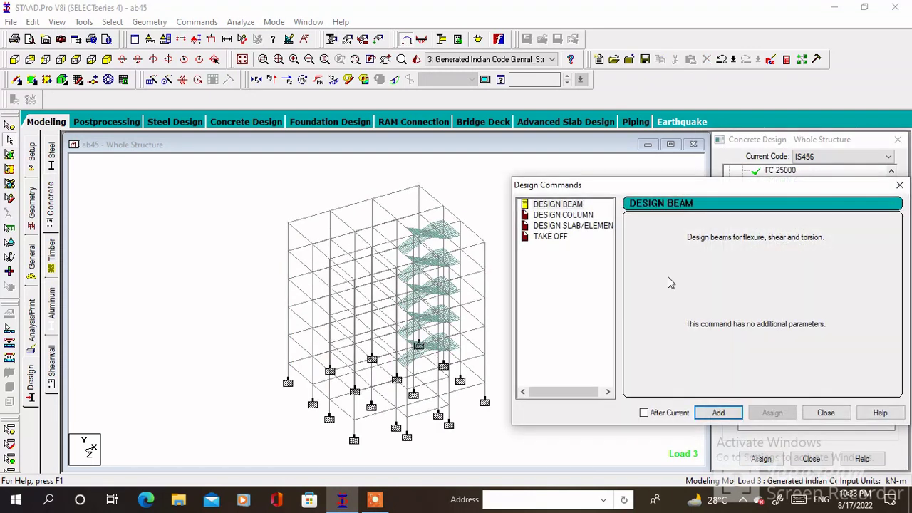
pyautogui.click(574, 216)
pyautogui.click(718, 412)
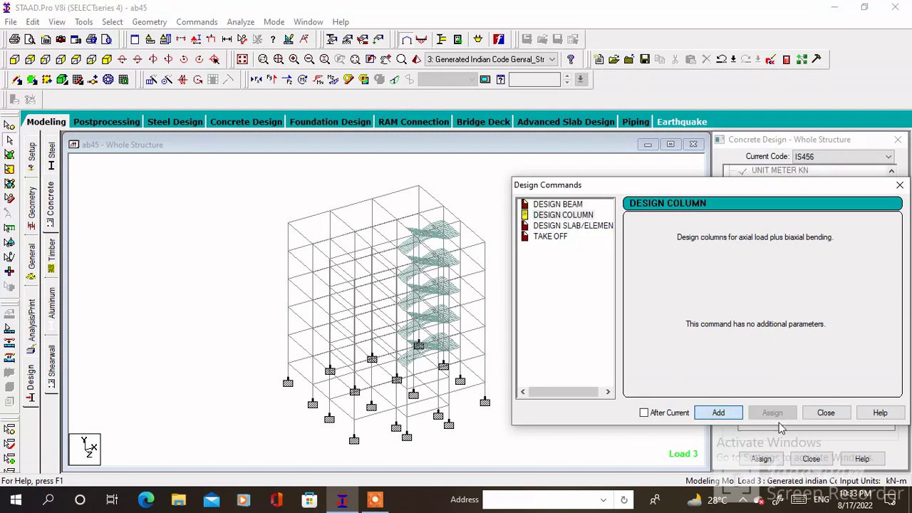
# Assign the DESIGN COLUMN command to the pasted column member list using the edit list method.
pyautogui.click(826, 413)
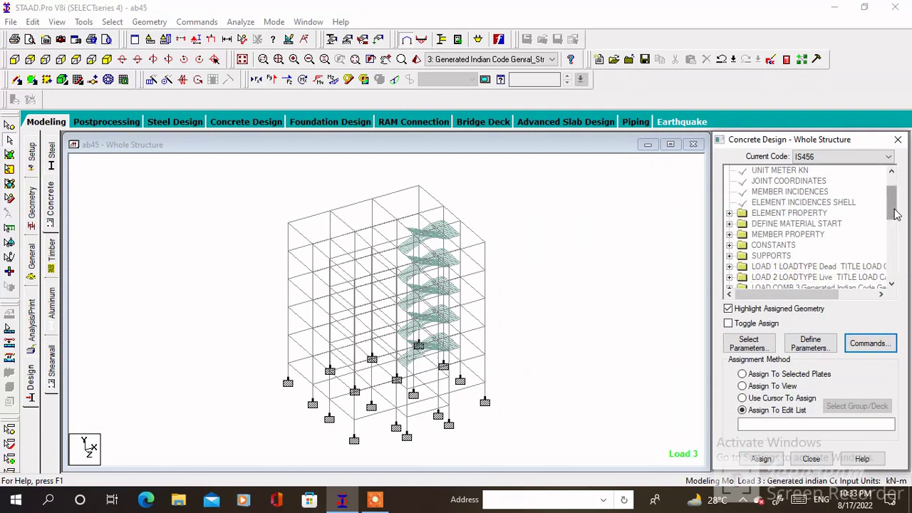
pyautogui.moveTo(894, 212); pyautogui.dragTo(882, 273)
pyautogui.click(784, 256)
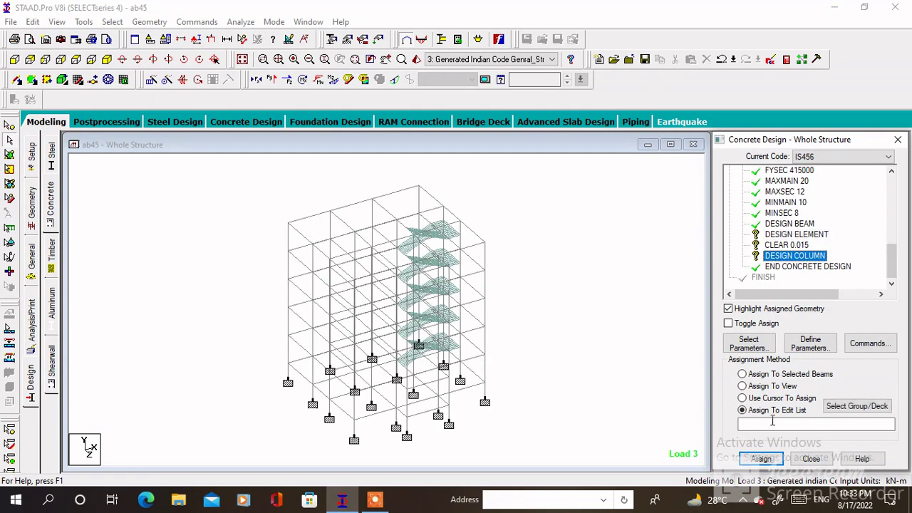
pyautogui.click(765, 425)
pyautogui.hotkey('ctrl', 'v')
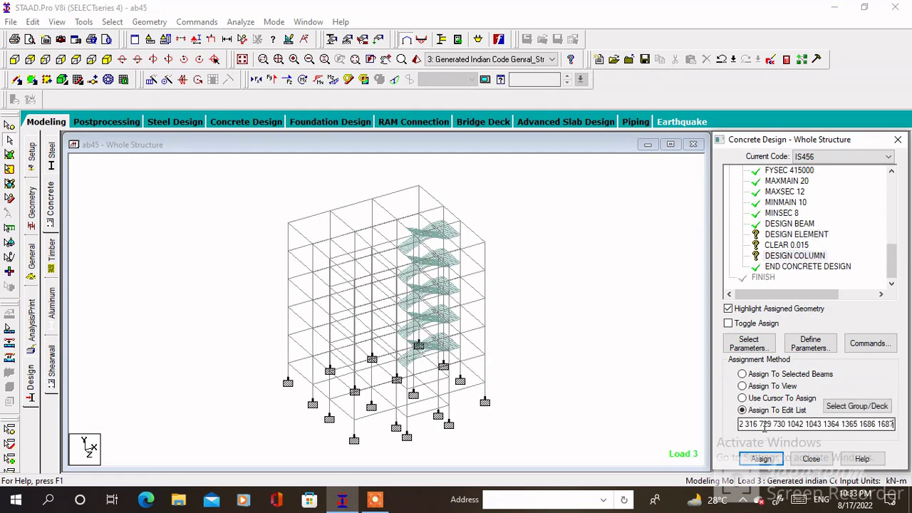
pyautogui.click(761, 458)
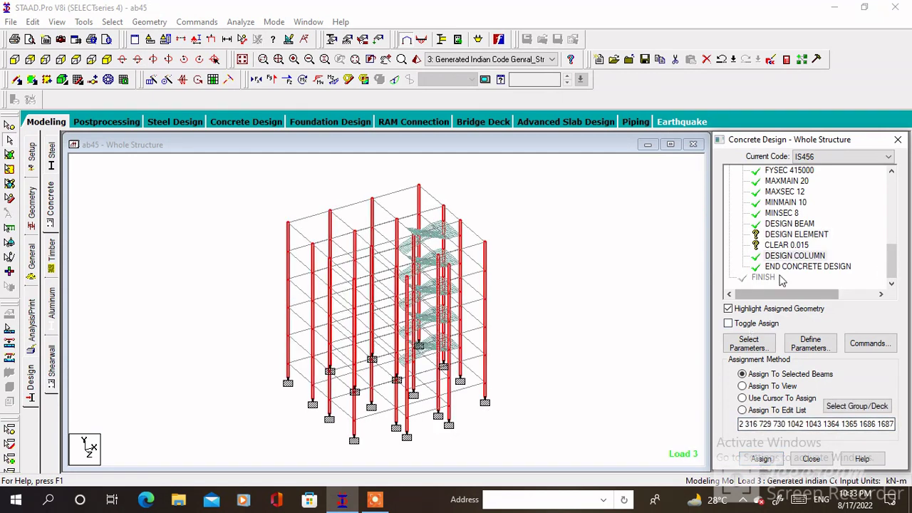
# Delete the unassigned CLEAR 0.015 and DESIGN ELEMENT entries from the concrete design.
pyautogui.click(796, 235)
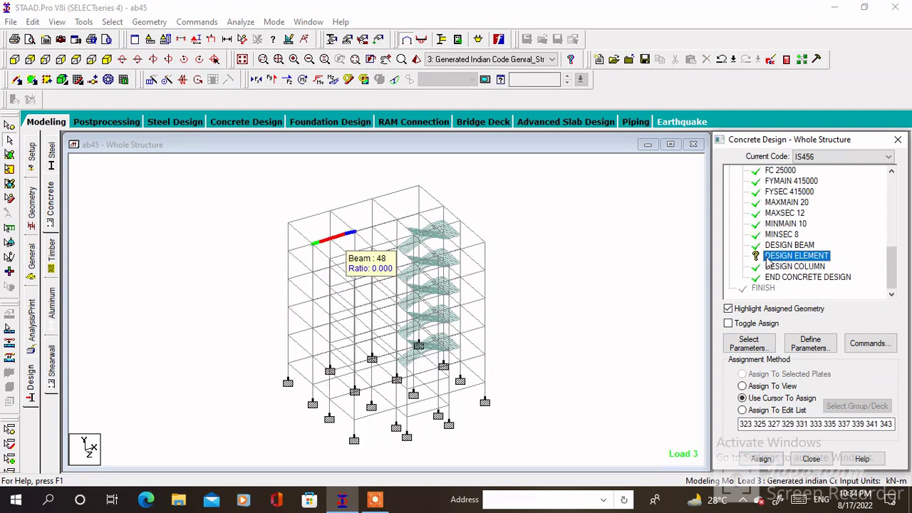
pyautogui.rightClick(768, 262)
pyautogui.click(798, 280)
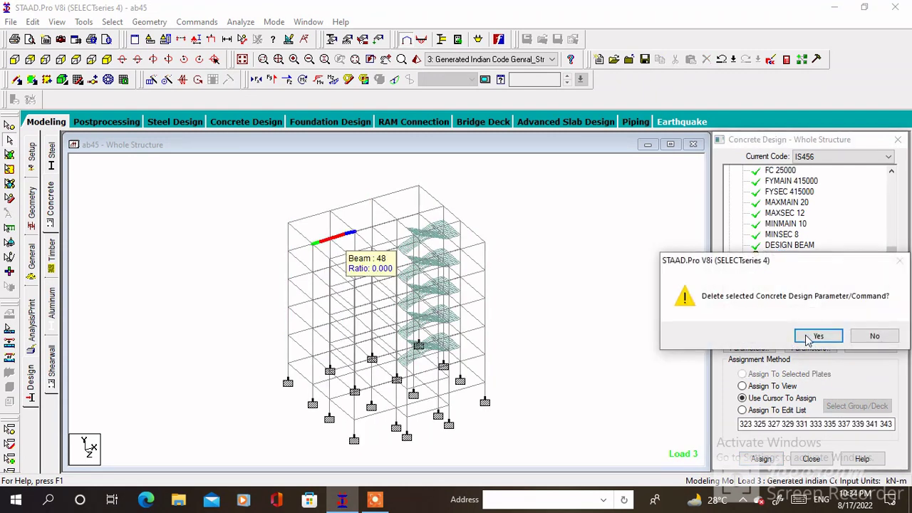
pyautogui.click(812, 336)
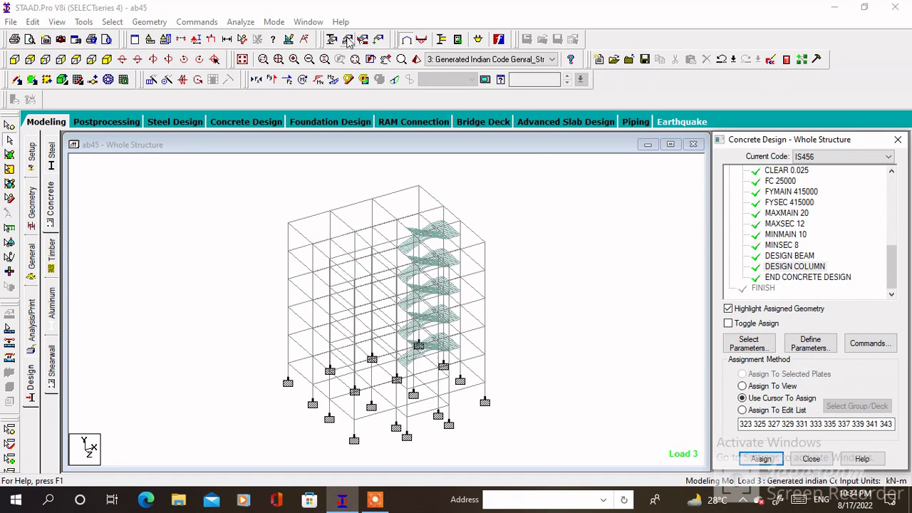
# Run the analysis and design, saving the modified structure under its current name, and stay in modeling mode.
pyautogui.click(241, 21)
pyautogui.click(260, 36)
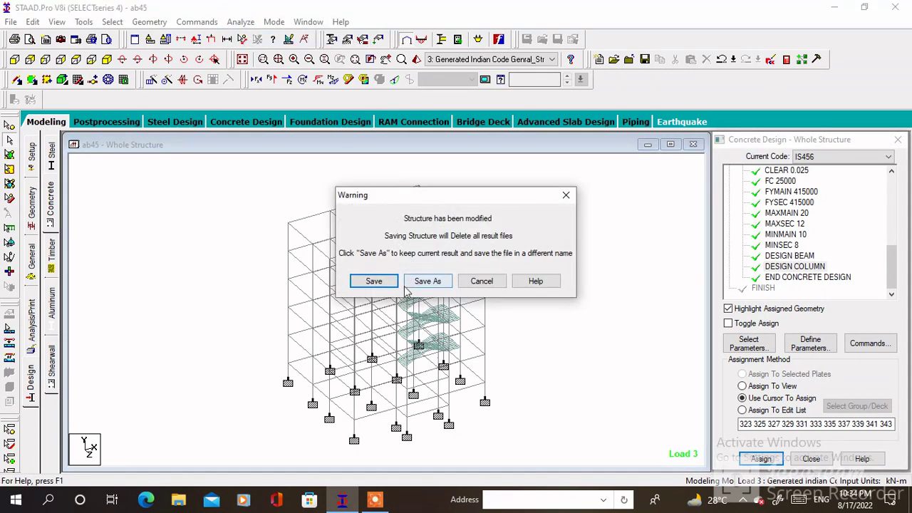
pyautogui.click(373, 282)
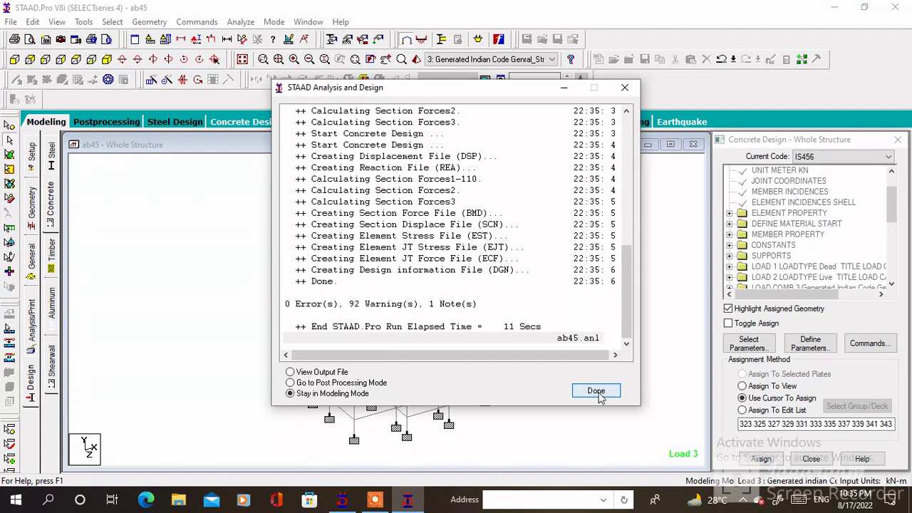
pyautogui.click(597, 391)
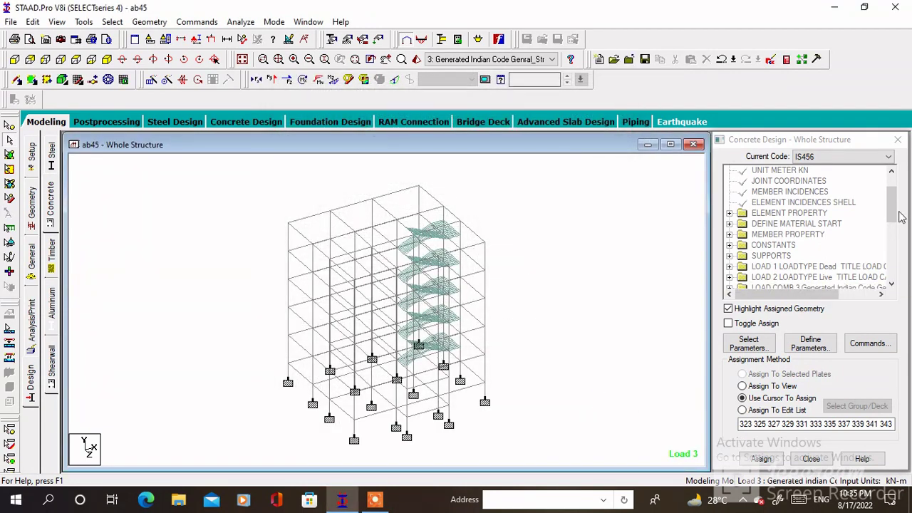
# Check the assigned concrete design entries, then open the analysis output file at its CONCRETE DESIGN results.
pyautogui.moveTo(894, 212); pyautogui.dragTo(894, 278)
pyautogui.scroll(2, 759, 254)
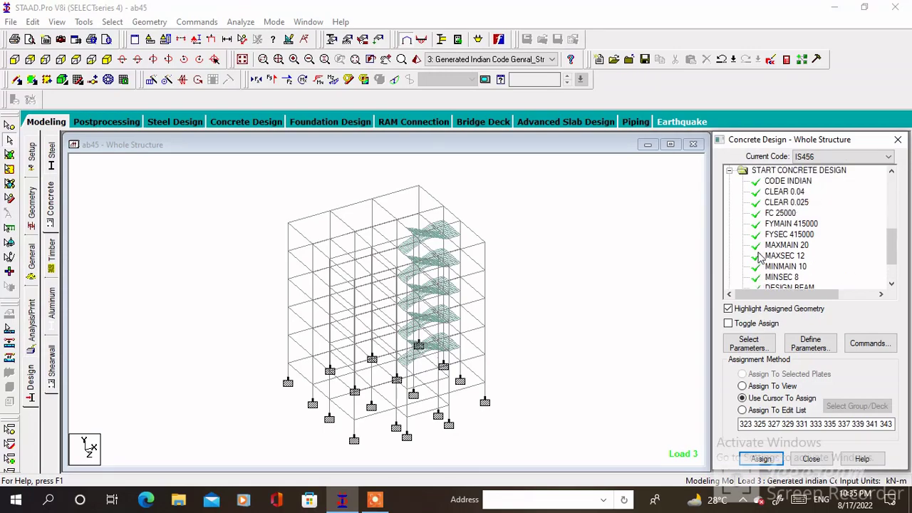
pyautogui.scroll(-1, 809, 283)
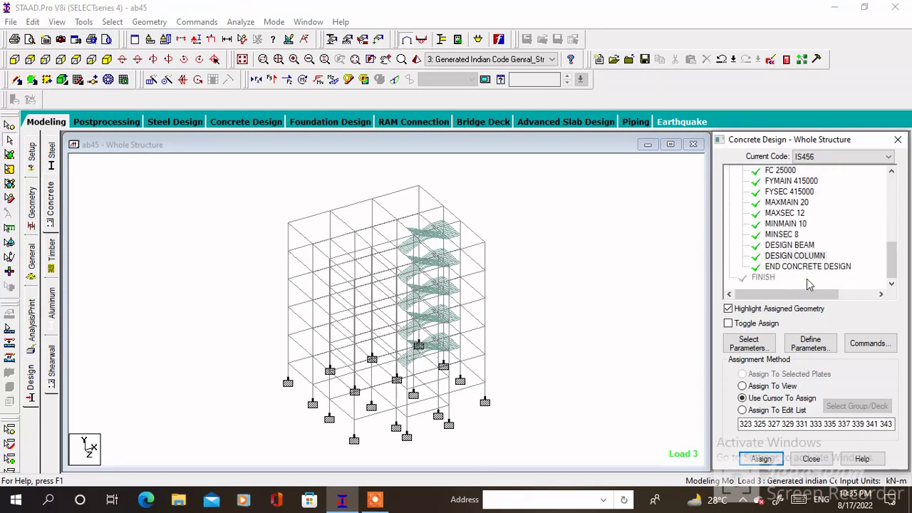
pyautogui.click(786, 59)
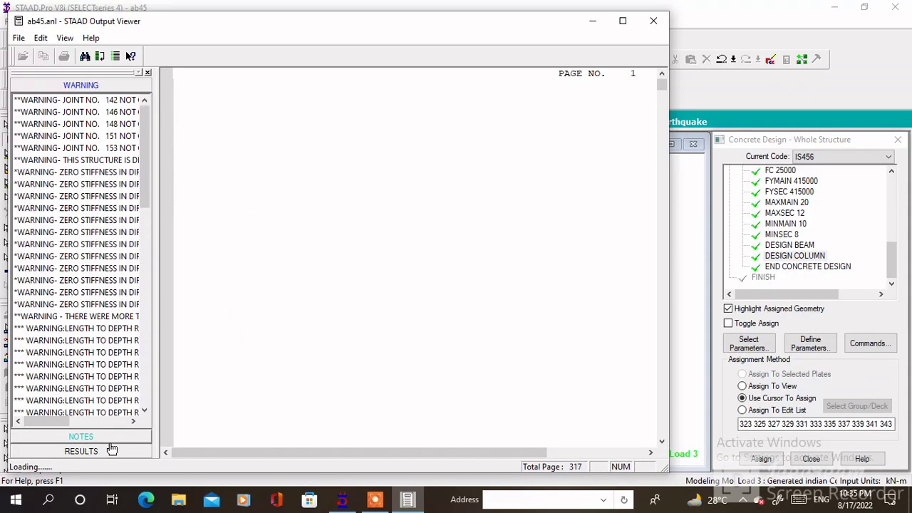
pyautogui.click(80, 451)
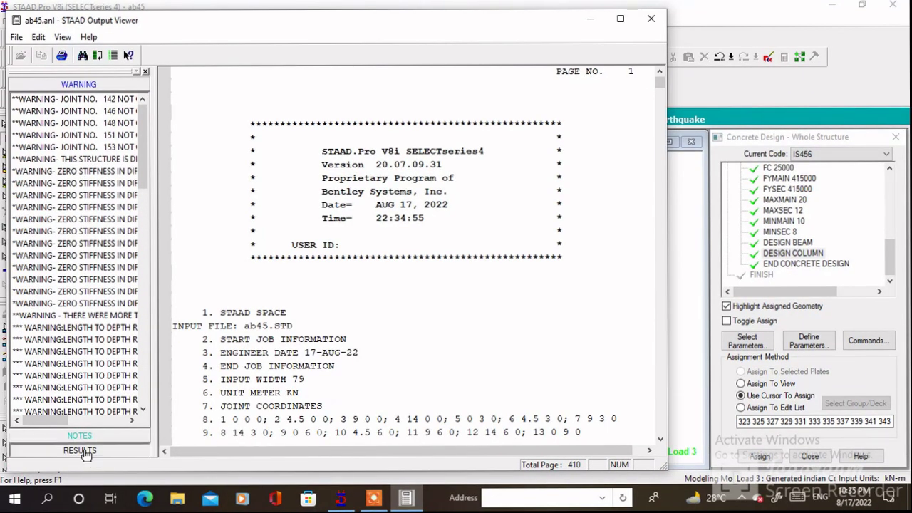
pyautogui.click(44, 177)
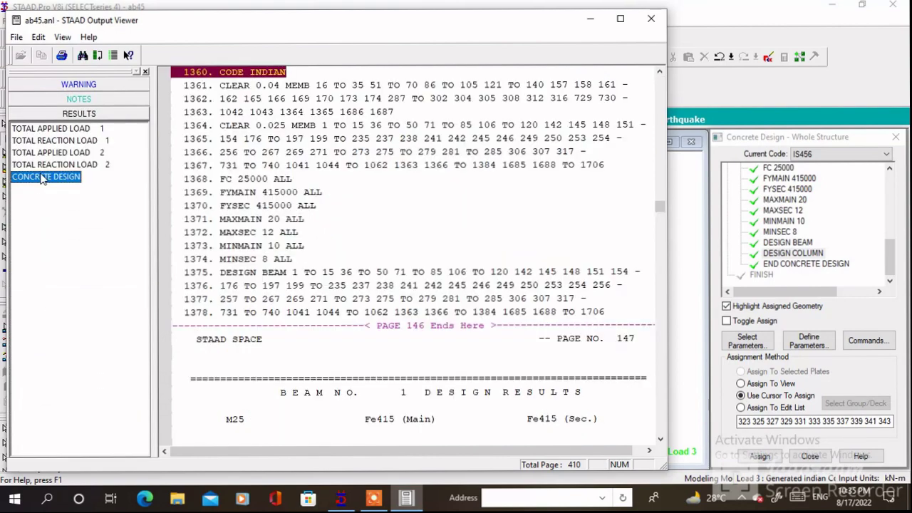
# Examine the column design results near the end of the output file.
pyautogui.moveTo(659, 214); pyautogui.dragTo(664, 450)
pyautogui.scroll(8, 417, 231)
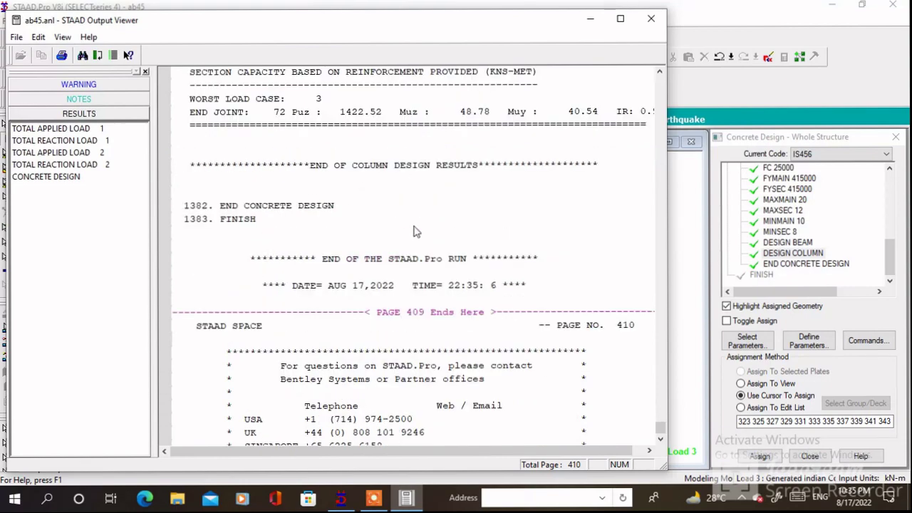
pyautogui.scroll(-8, 393, 264)
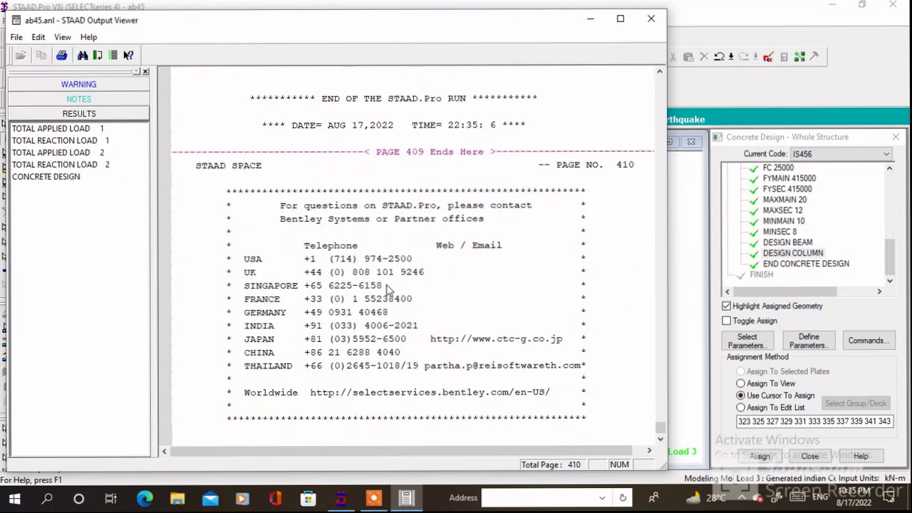
pyautogui.scroll(18, 389, 289)
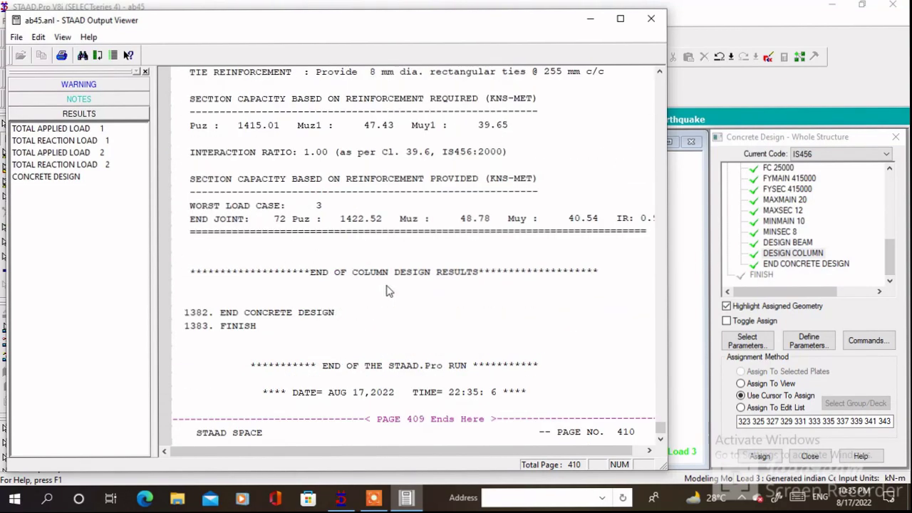
pyautogui.scroll(14, 387, 290)
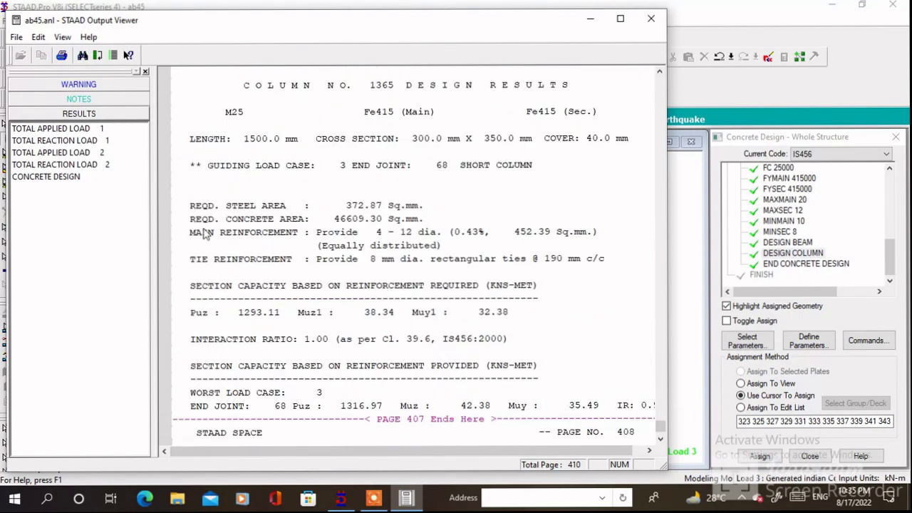
# Review the beam reinforcement results and the last column's design results, and close the output file.
pyautogui.click(44, 177)
pyautogui.scroll(-10, 459, 297)
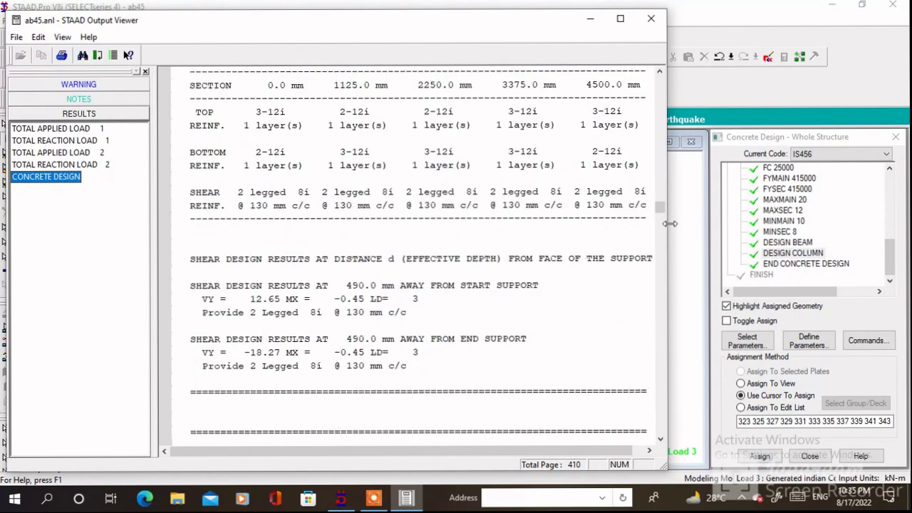
pyautogui.moveTo(663, 209); pyautogui.dragTo(657, 436)
pyautogui.scroll(4, 372, 201)
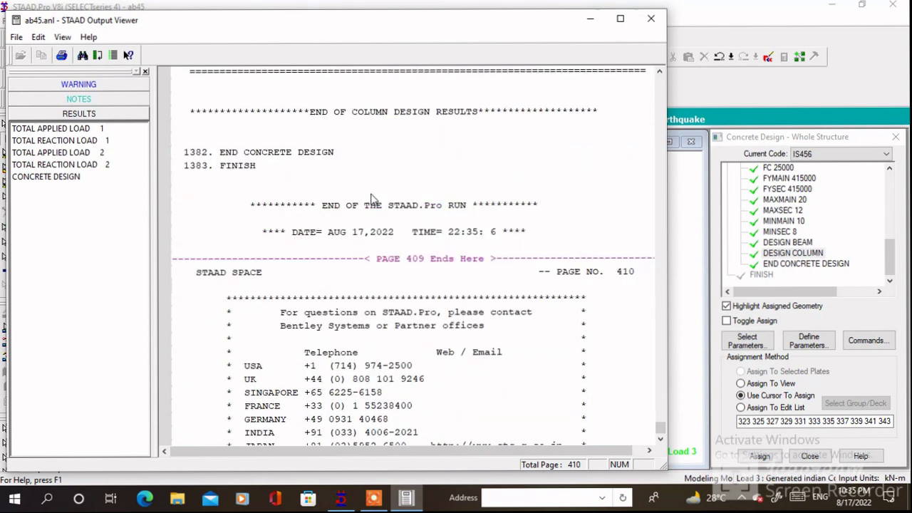
pyautogui.scroll(4, 371, 200)
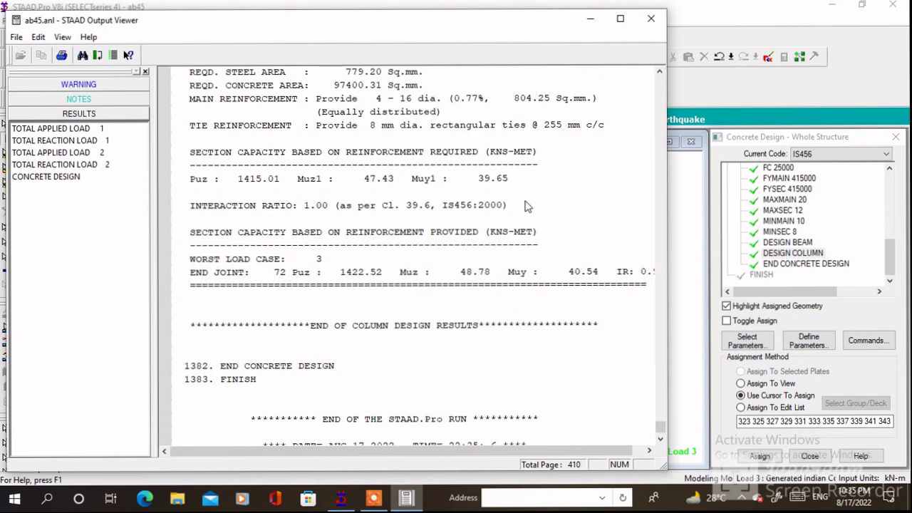
pyautogui.click(651, 18)
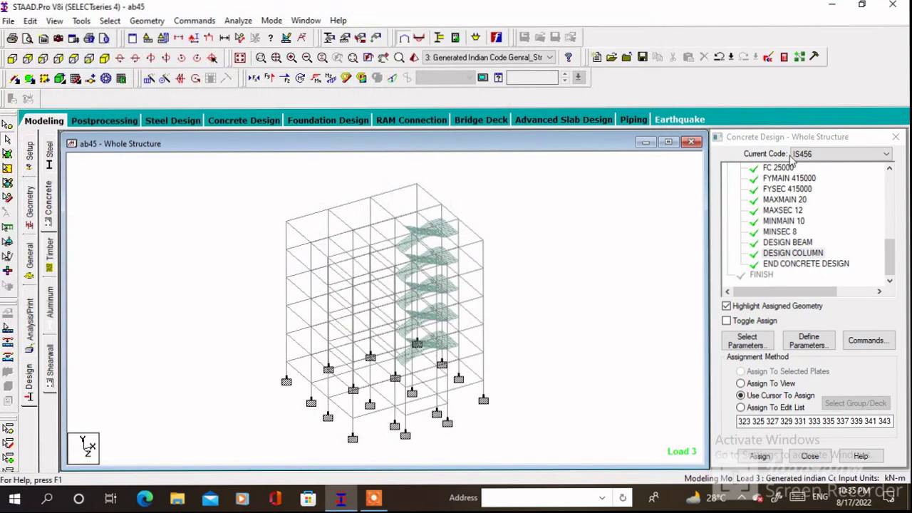